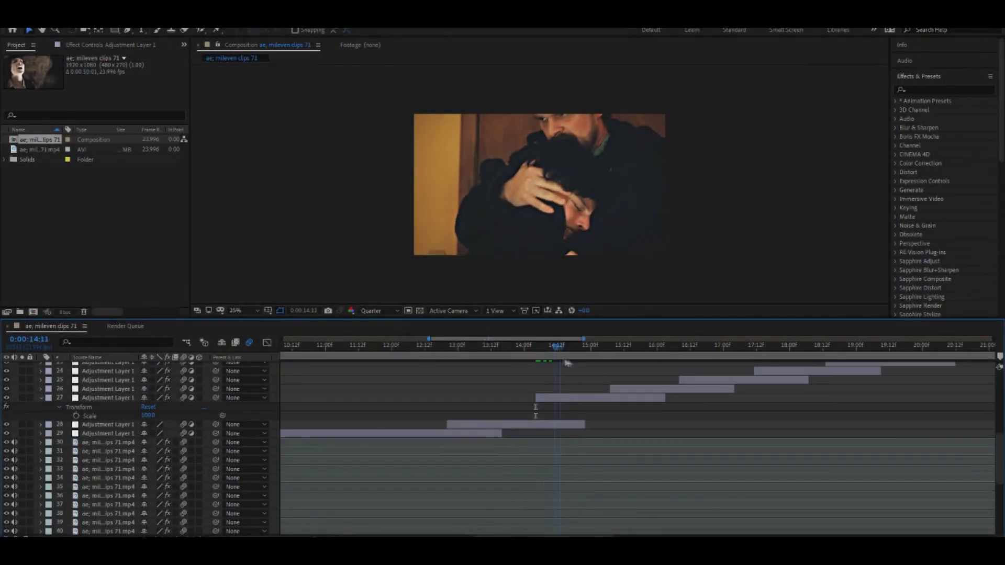
Keyframe the Transform effect's Scale on adjustment layer 27 from 100 down to 50 before the cut, up to 160 at 0:00:14:22, and back to 100
{"action": "key", "text": "k"}
{"action": "left_click", "coordinate": [22, 102]}
{"action": "key", "text": "Page_Up"}
{"action": "key", "text": "Page_Up"}
{"action": "key", "text": "Page_Up"}
{"action": "key", "text": "Page_Up"}
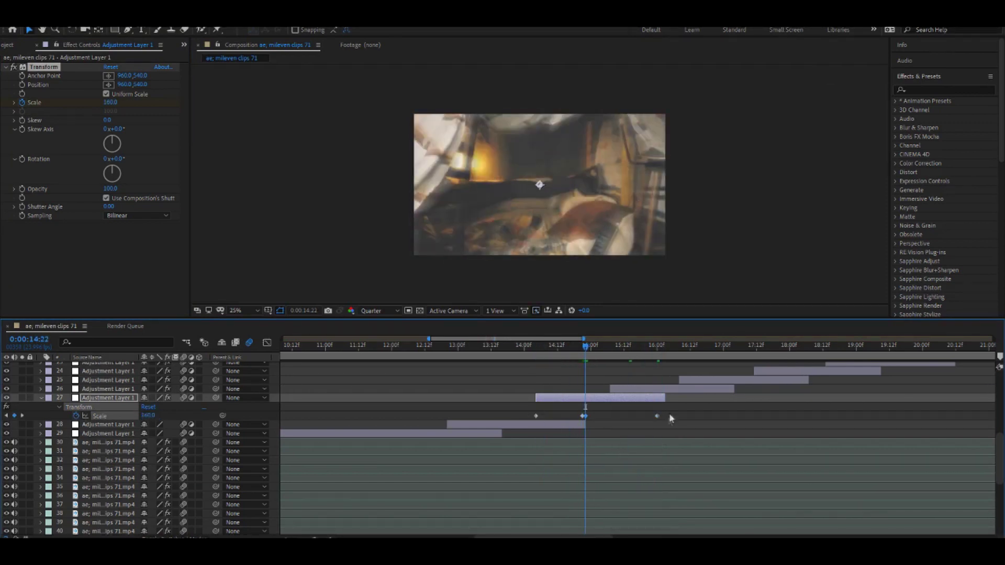
Reshape layer 27's Scale curve to accelerate into the cut and ease out slowly after it, and preview the transition
{"action": "left_click", "coordinate": [267, 343]}
{"action": "left_click_drag", "start_coordinate": [600, 375], "coordinate": [615, 436]}
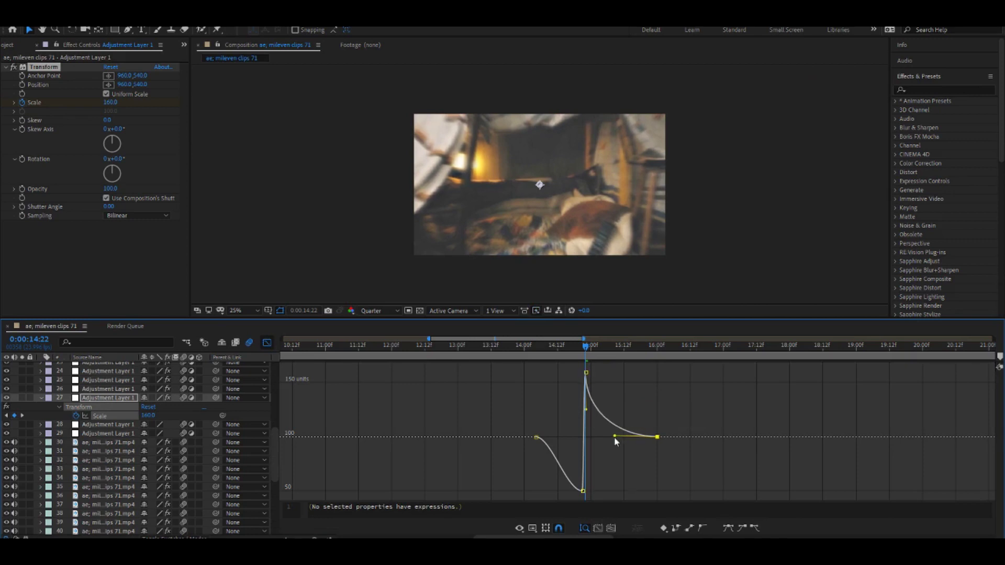
{"action": "left_click", "coordinate": [573, 353]}
{"action": "left_click_drag", "start_coordinate": [537, 437], "coordinate": [564, 437]}
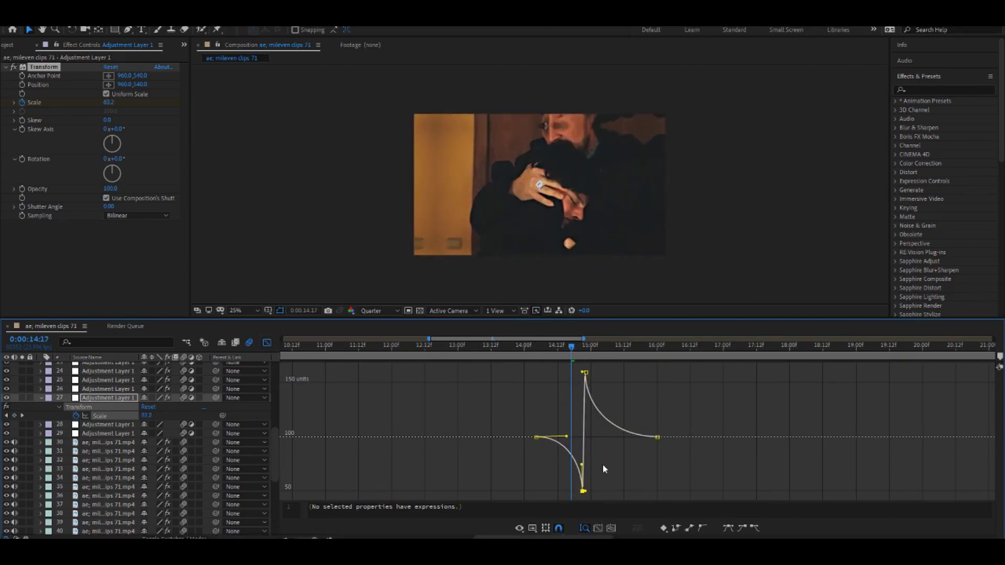
{"action": "left_click", "coordinate": [532, 346]}
{"action": "key", "text": "shift+F3"}
{"action": "key", "text": "space"}
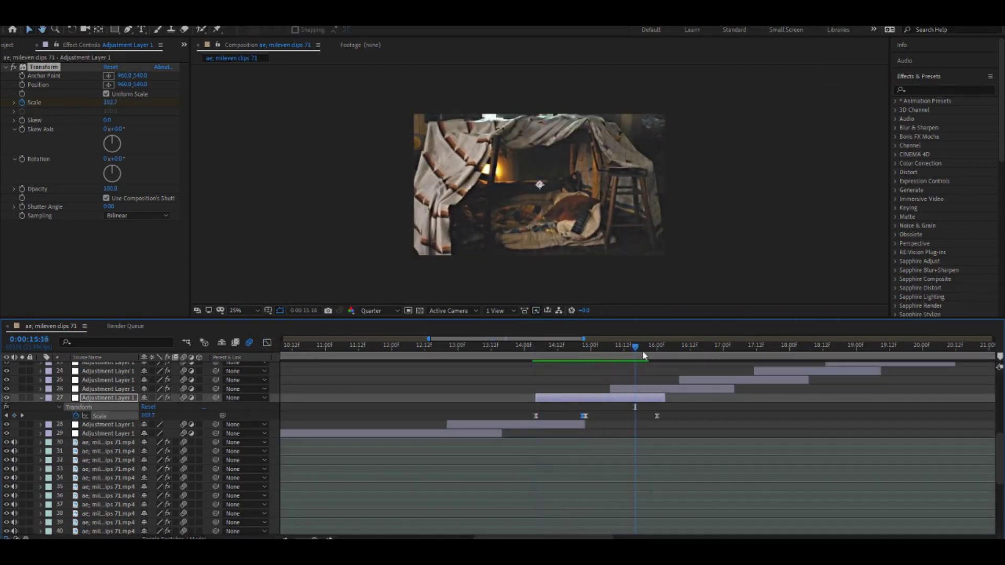
{"action": "key", "text": "space"}
Create a new adjustment layer above all other layers and give it a red label colour
{"action": "right_click", "coordinate": [283, 364]}
{"action": "mouse_move", "coordinate": [293, 374]}
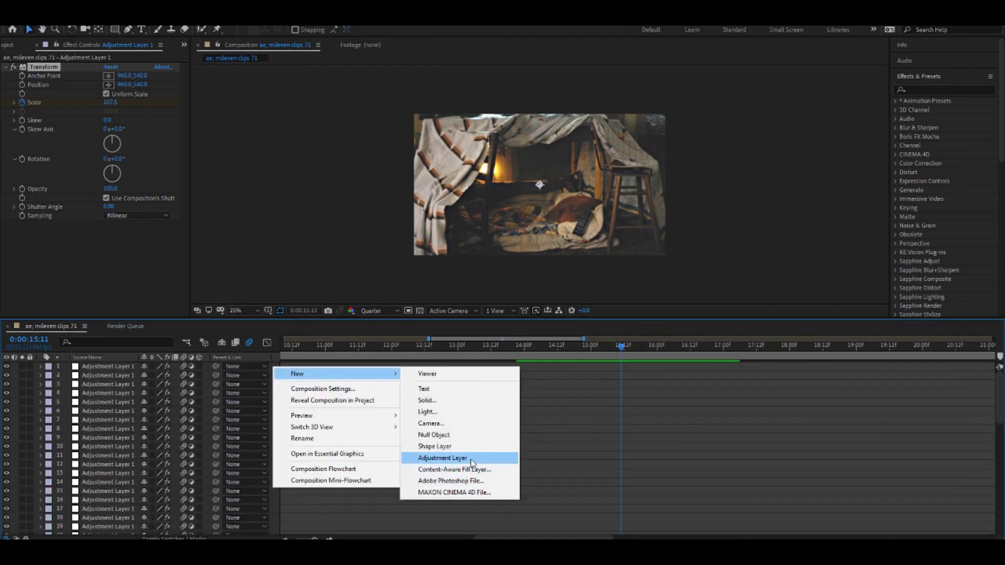
{"action": "left_click", "coordinate": [439, 455]}
{"action": "left_click", "coordinate": [48, 366]}
{"action": "left_click", "coordinate": [74, 329]}
Apply the Wiggle - position and Wiggle - rotation presets to the new adjustment layer, setting the rotation's wiggle speed to 0.5
{"action": "key", "text": "ctrl+5"}
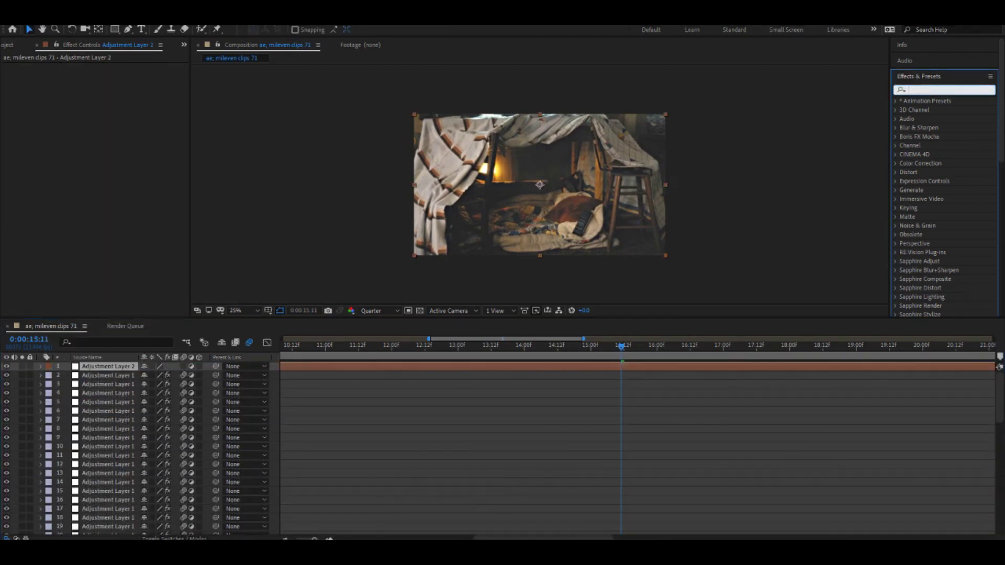
{"action": "type", "text": "wiggle"}
{"action": "left_click_drag", "start_coordinate": [94, 83], "coordinate": [95, 83]}
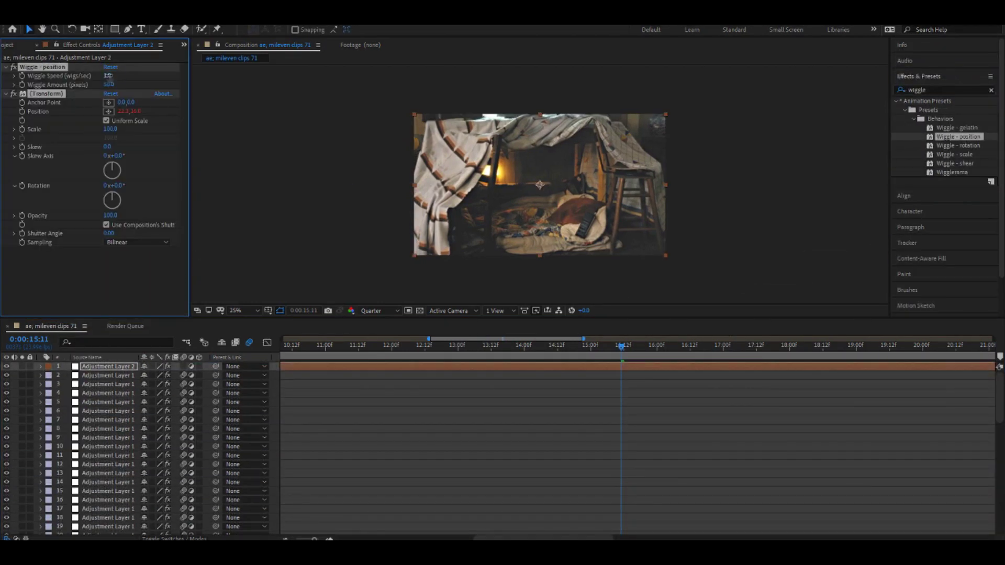
{"action": "left_click_drag", "start_coordinate": [951, 145], "coordinate": [109, 194]}
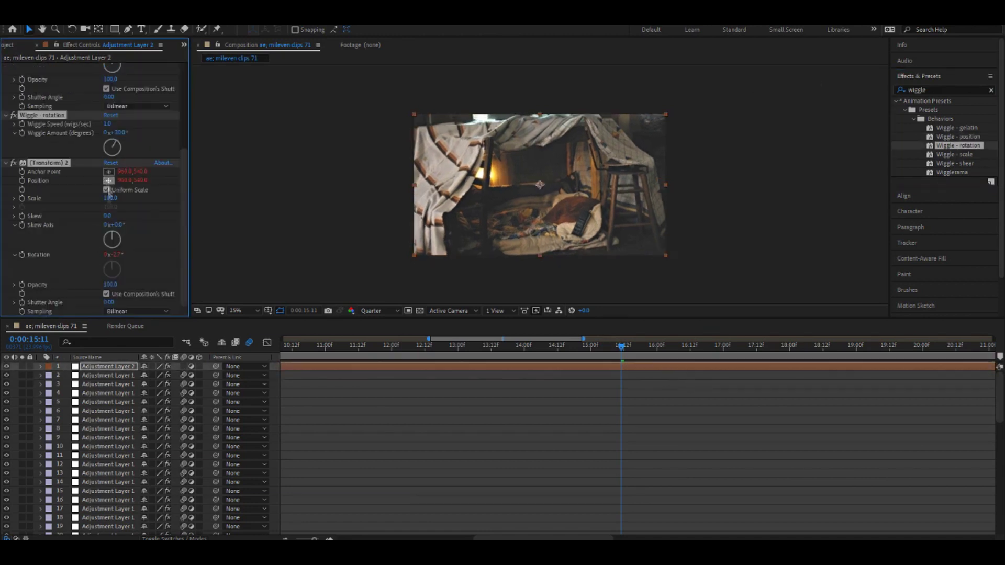
{"action": "key", "text": "Return"}
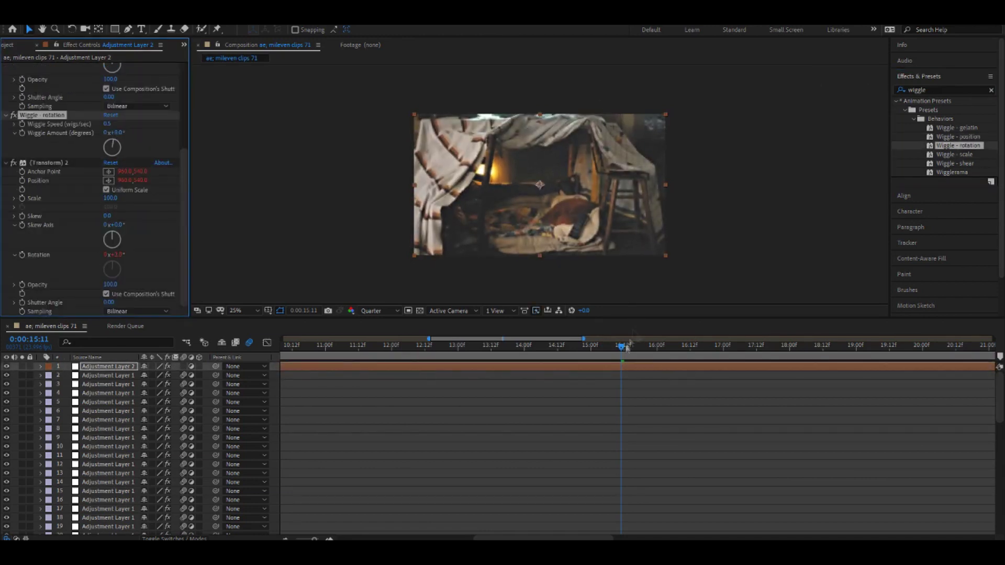
Play back the wiggled transition and examine the Scale curve of adjustment layer 28 around the cut at 0:00:14:21
{"action": "left_click", "coordinate": [489, 346]}
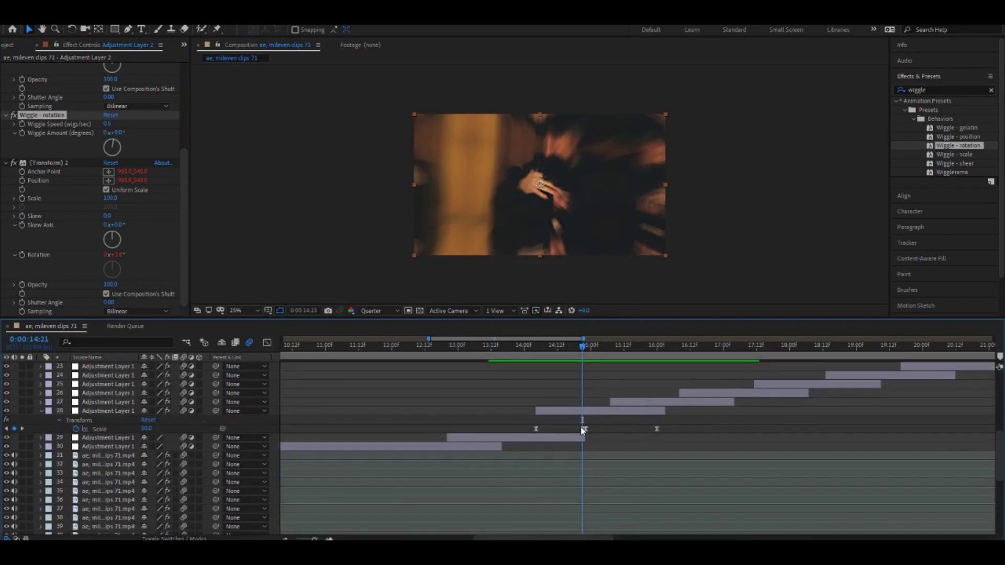
{"action": "left_click", "coordinate": [583, 429]}
{"action": "key", "text": "shift+F3"}
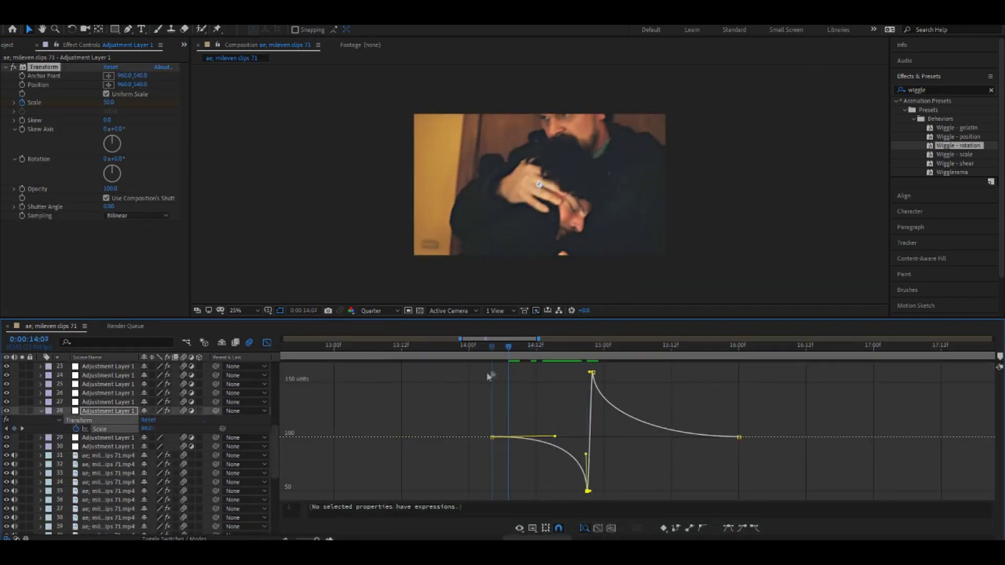
{"action": "key", "text": "shift+F3"}
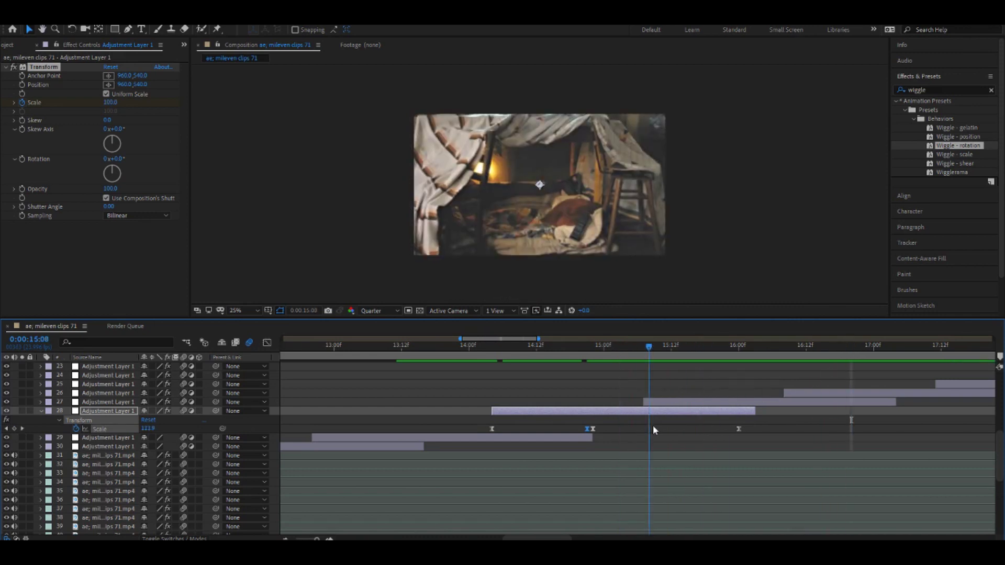
Keyframe Scale on adjustment layer 27 from 100 at 0:00:15:08 up to 155 at 0:00:16:02, below 100 one frame after, and back to 100
{"action": "left_click", "coordinate": [652, 401]}
{"action": "key", "text": "u"}
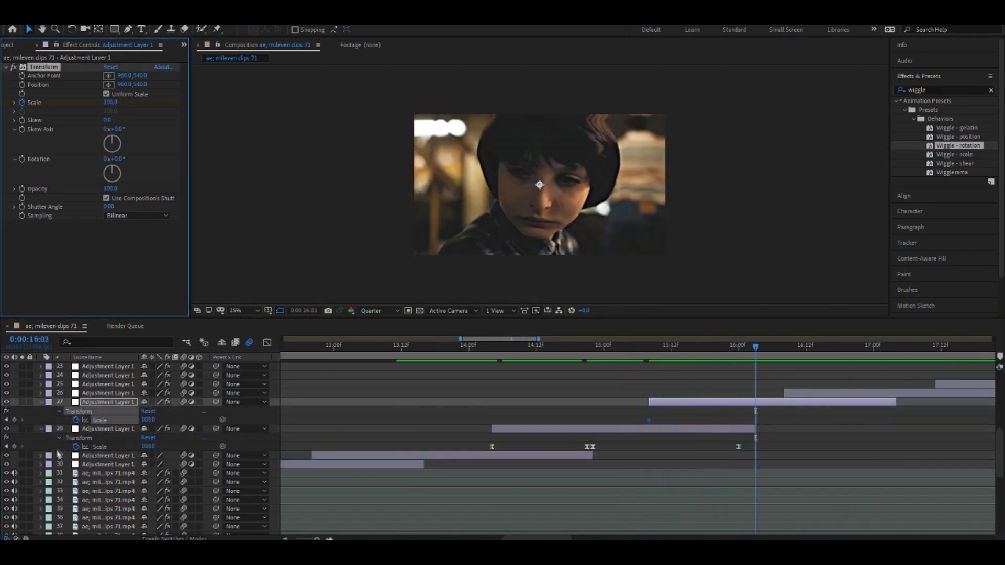
{"action": "left_click", "coordinate": [14, 420]}
{"action": "left_click_drag", "start_coordinate": [148, 420], "coordinate": [143, 430]}
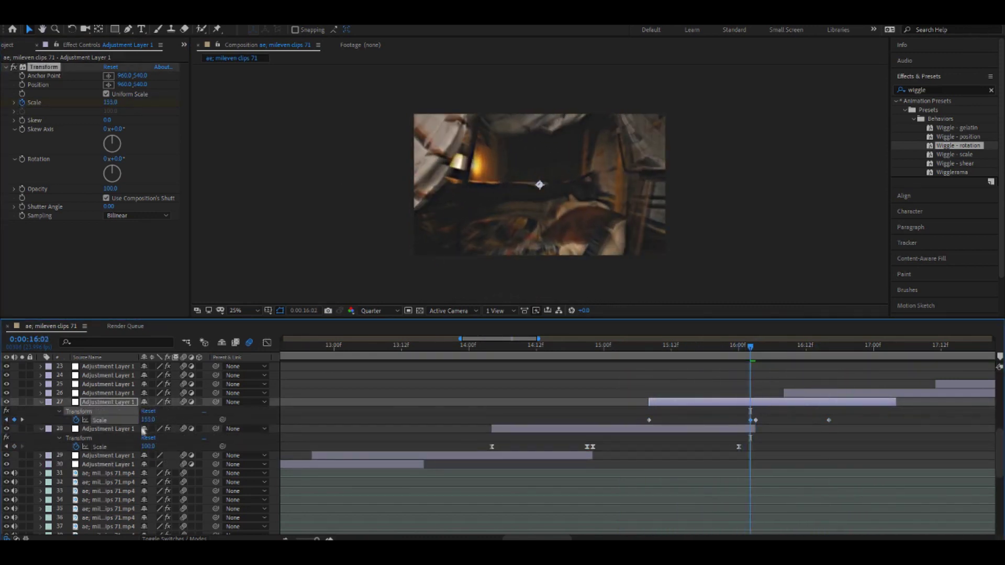
Reshape the second transition's Scale curve so it speeds up into the cut and eases out after it, and preview the result
{"action": "key", "text": "shift+F3"}
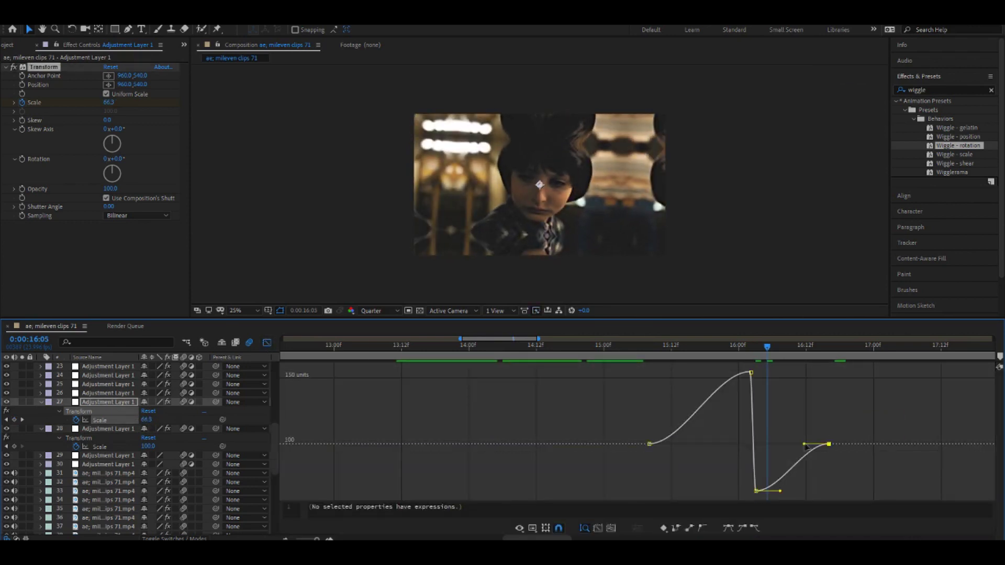
{"action": "left_click_drag", "start_coordinate": [804, 445], "coordinate": [787, 448]}
{"action": "left_click_drag", "start_coordinate": [778, 347], "coordinate": [716, 347]}
{"action": "left_click_drag", "start_coordinate": [686, 444], "coordinate": [717, 449]}
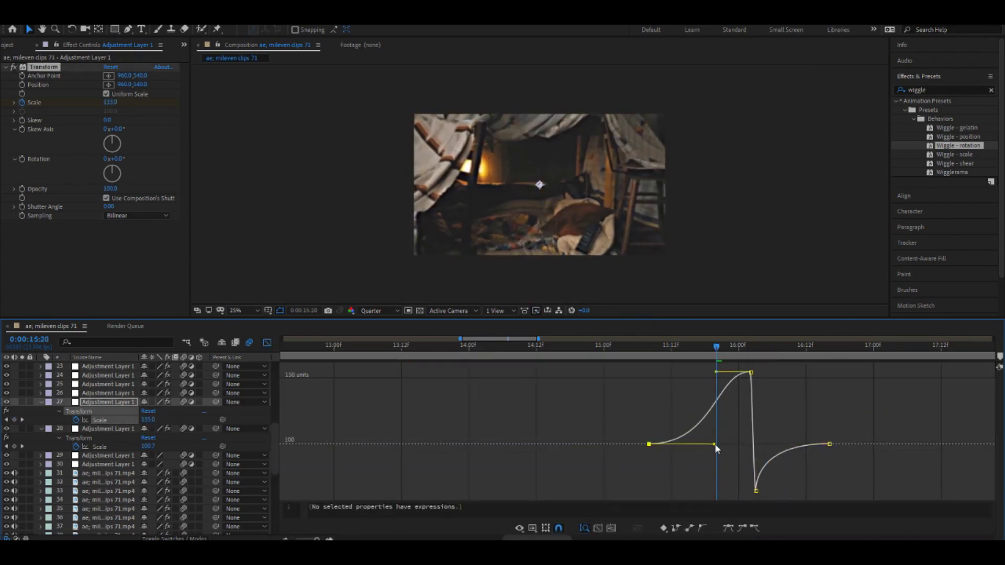
{"action": "key", "text": "shift+F3"}
{"action": "key", "text": "space"}
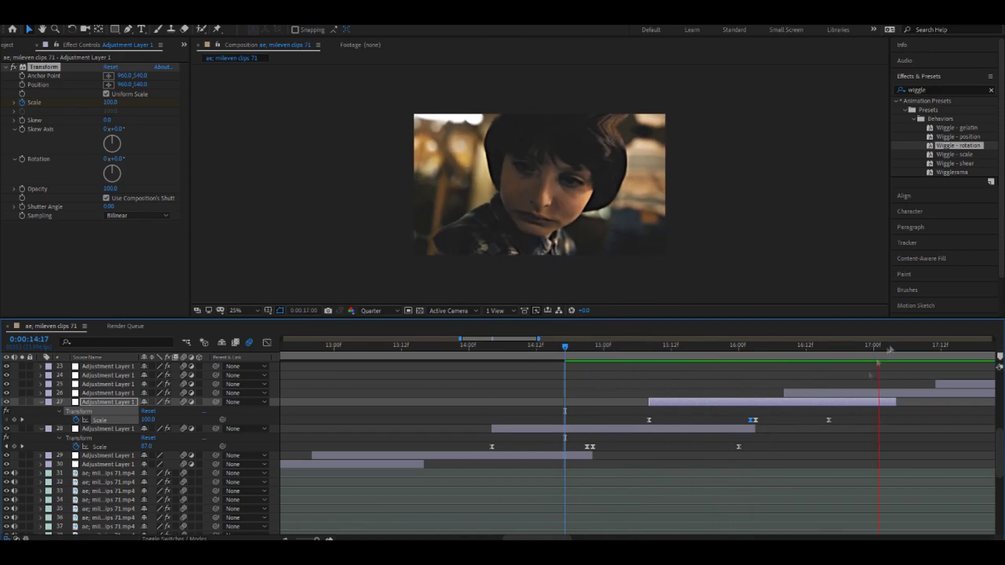
Move layer 27's last Scale keyframe to 0:00:17:00, check the steep curve at the cut, and replay the transition
{"action": "left_click_drag", "start_coordinate": [830, 421], "coordinate": [873, 420]}
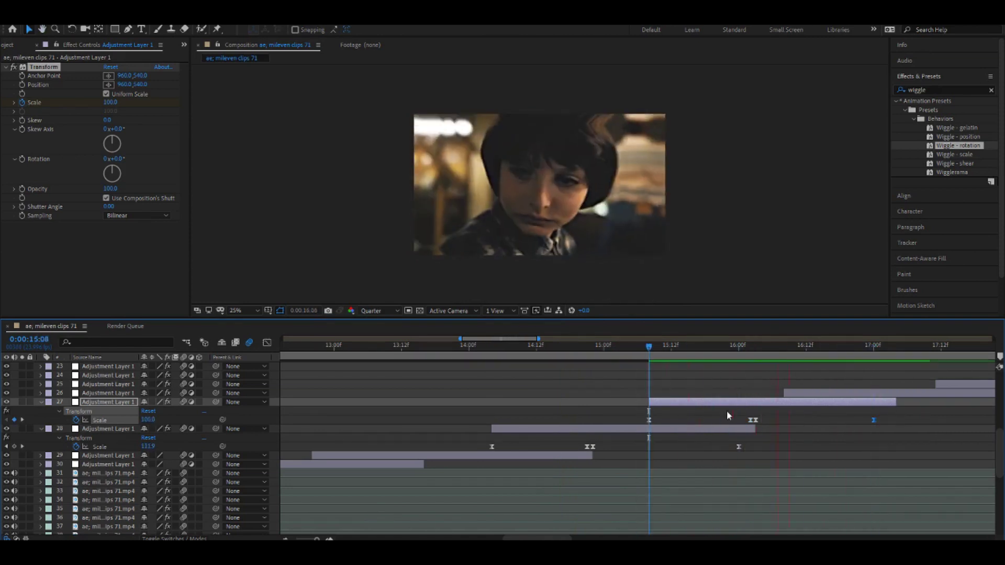
{"action": "key", "text": "space"}
{"action": "key", "text": "shift+F3"}
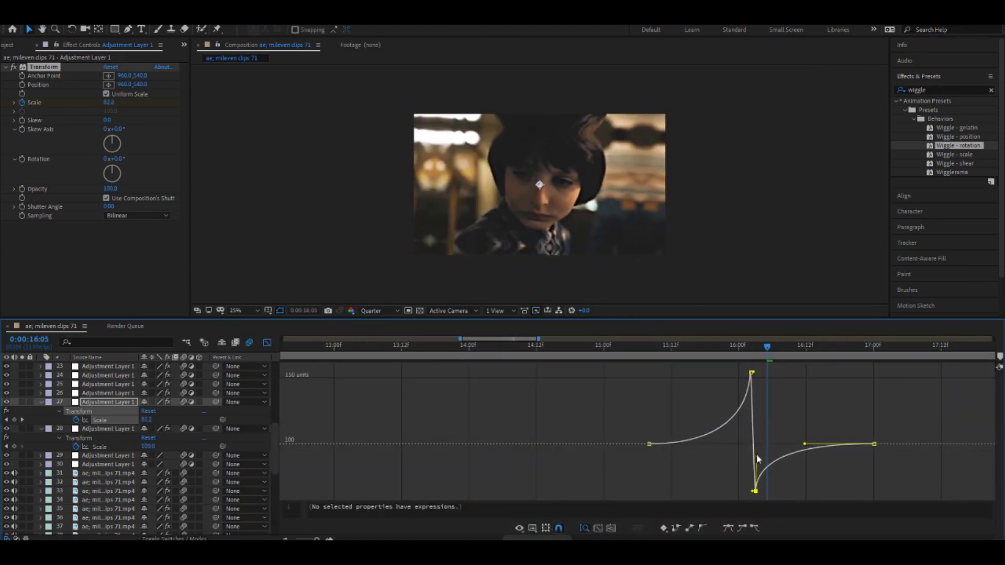
{"action": "key", "text": "shift+F3"}
{"action": "key", "text": "space"}
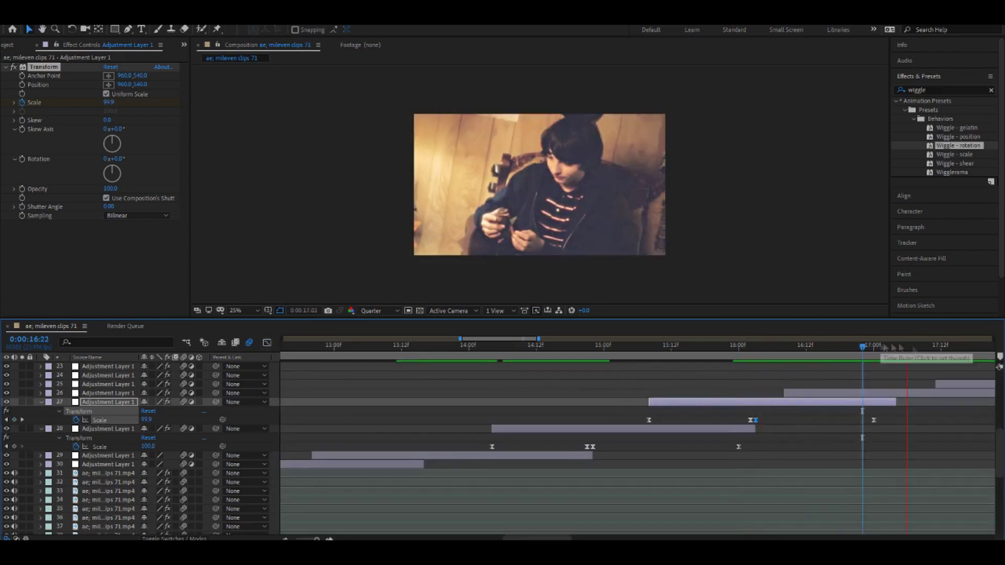
Fade the clip on layer 56 toward black with Opacity keyframes from 0:00:16:13 to just before its end, and preview it
{"action": "left_click", "coordinate": [694, 348]}
{"action": "scroll", "coordinate": [695, 349], "scroll_direction": "down", "scroll_amount": 5}
{"action": "left_click", "coordinate": [824, 504]}
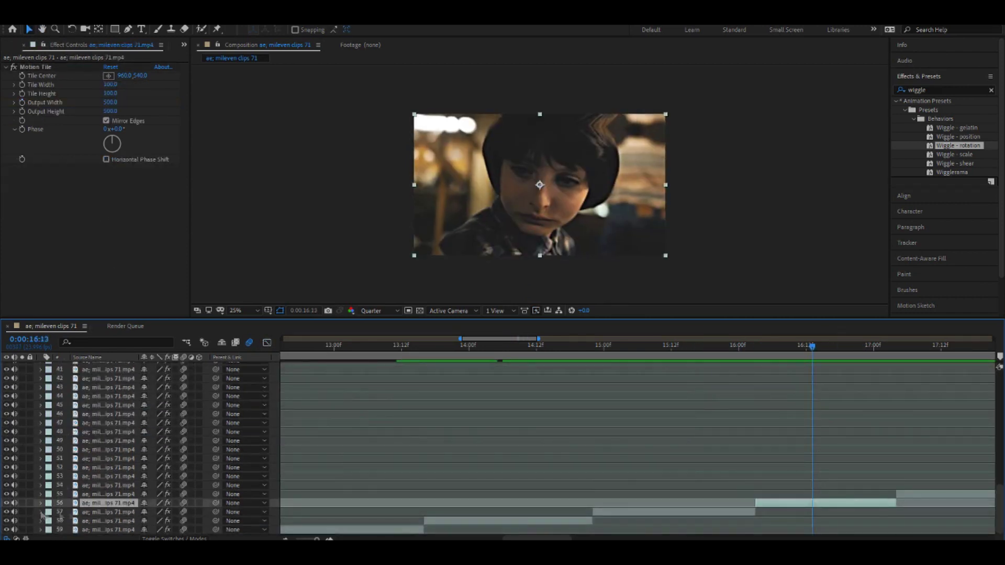
{"action": "key", "text": "t"}
{"action": "left_click_drag", "start_coordinate": [148, 511], "coordinate": [108, 511]}
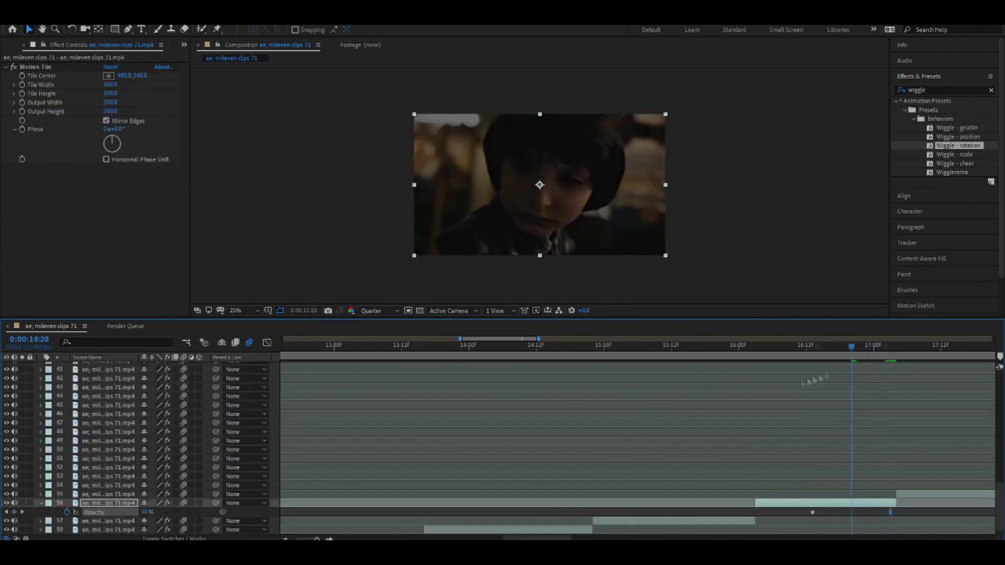
{"action": "left_click_drag", "start_coordinate": [712, 348], "coordinate": [638, 350]}
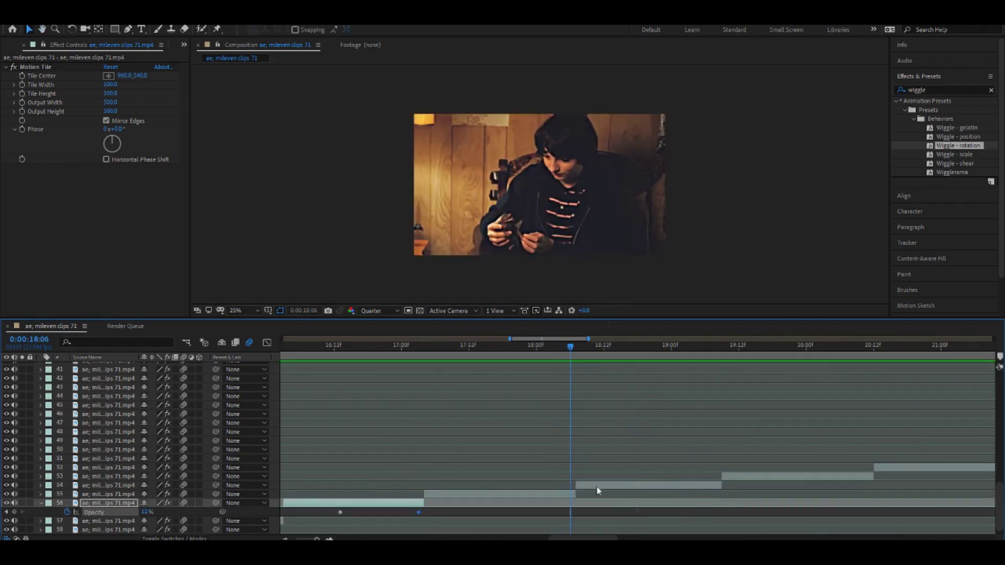
Duplicate the clip on layer 55, freeze the copy at 0:00:18:06, and start the frozen copy beneath the next clip at 0:00:18:07
{"action": "left_click", "coordinate": [555, 494]}
{"action": "key", "text": "ctrl+d"}
{"action": "left_click", "coordinate": [81, 16]}
{"action": "mouse_move", "coordinate": [168, 150]}
{"action": "left_click", "coordinate": [282, 186]}
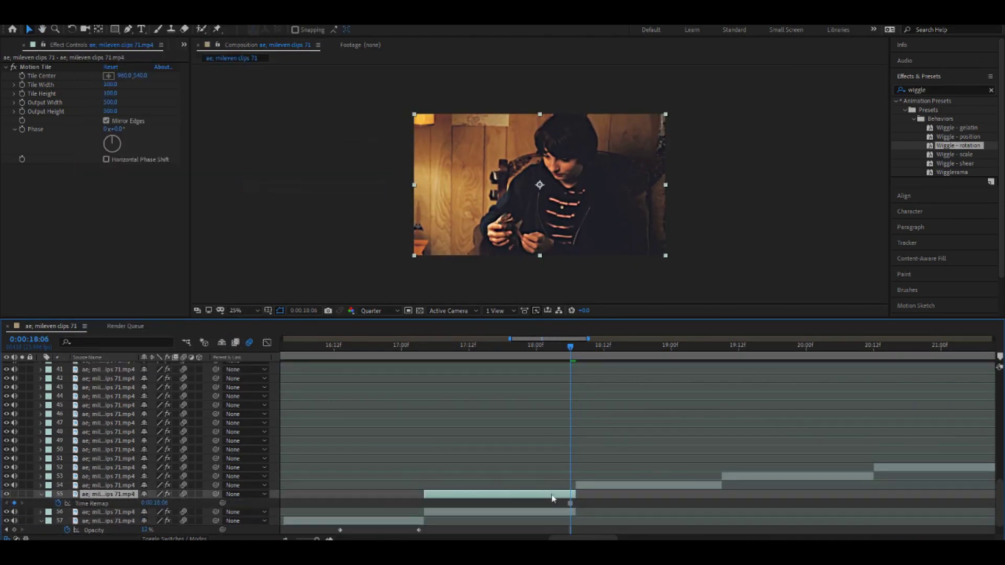
{"action": "key", "text": "bracketleft"}
Fade in the clip on layer 54 over the frozen frame with Opacity keyframes starting from 0% at 0:00:18:07, and preview the crossfade
{"action": "left_click", "coordinate": [607, 485]}
{"action": "key", "text": "t"}
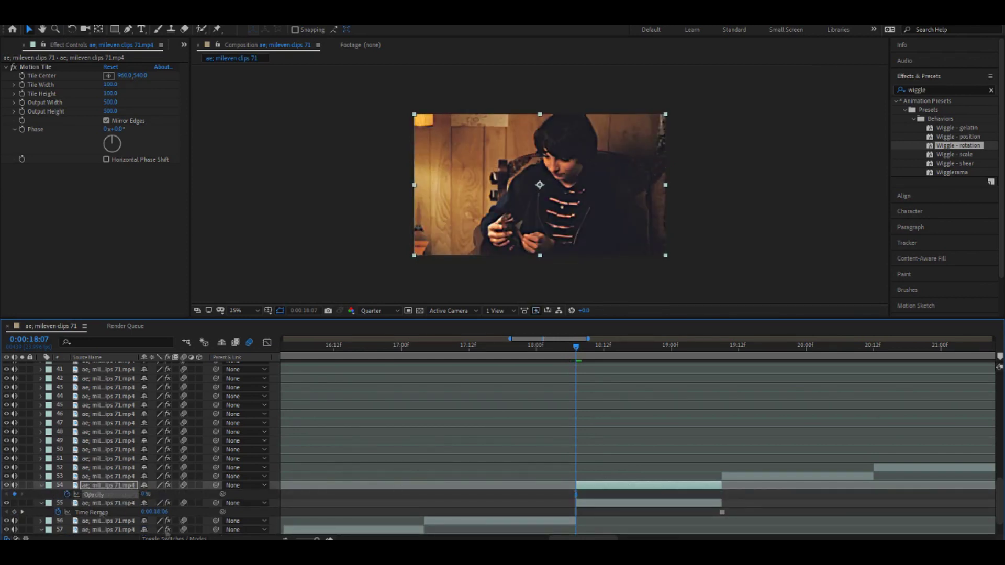
{"action": "key", "text": "space"}
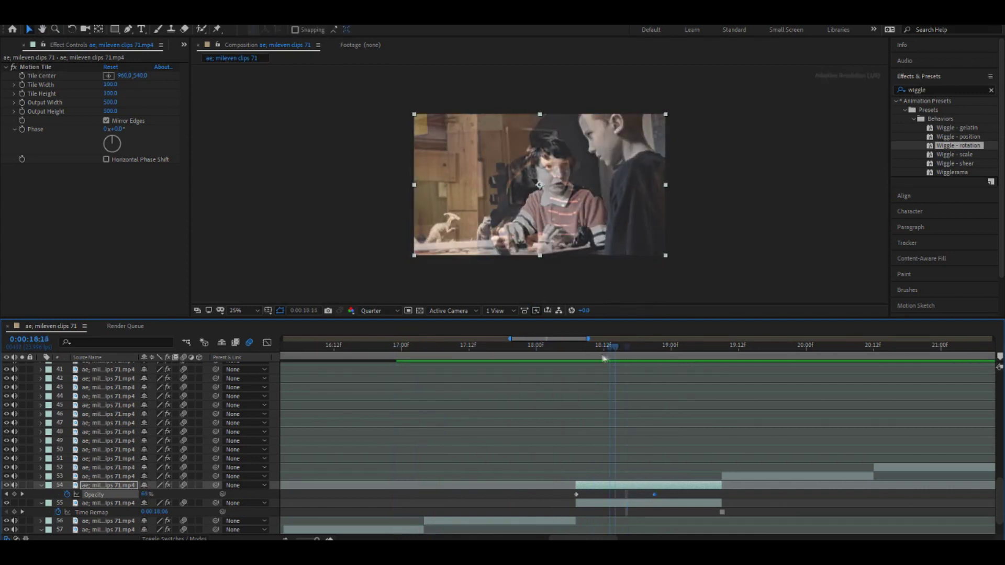
{"action": "key", "text": "space"}
Keyframe the frozen clip's Scale from 100% at 0:00:18:07 to 149% at 0:00:19:01 and apply Easy Ease to the keyframes
{"action": "left_click", "coordinate": [586, 503]}
{"action": "left_click", "coordinate": [677, 345]}
{"action": "left_click_drag", "start_coordinate": [157, 511], "coordinate": [188, 512]}
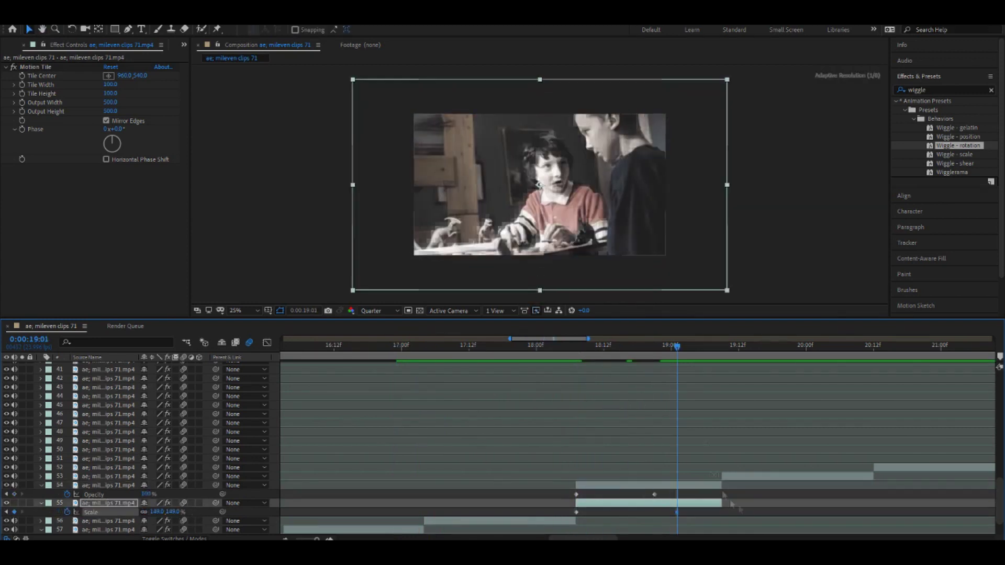
{"action": "key", "text": "j"}
{"action": "key", "text": "Page_Down"}
{"action": "key", "text": "Page_Down"}
{"action": "key", "text": "Page_Down"}
{"action": "key", "text": "Page_Down"}
{"action": "key", "text": "F9"}
Reshape the frozen clip's Scale curve to rise steeply at the start and level out toward the end, and preview it
{"action": "key", "text": "shift+F3"}
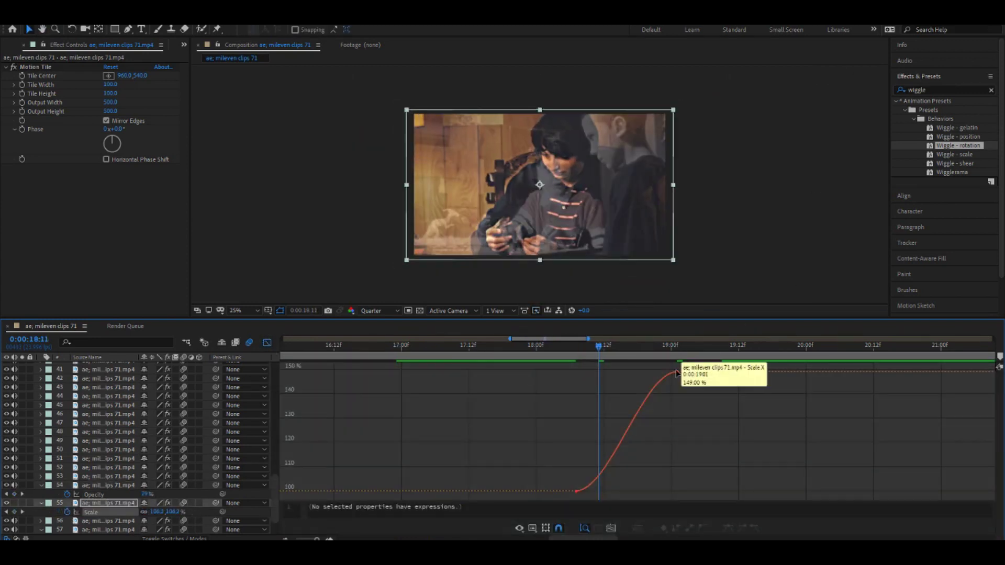
{"action": "left_click", "coordinate": [677, 372]}
{"action": "left_click_drag", "start_coordinate": [609, 491], "coordinate": [549, 426]}
{"action": "key", "text": "space"}
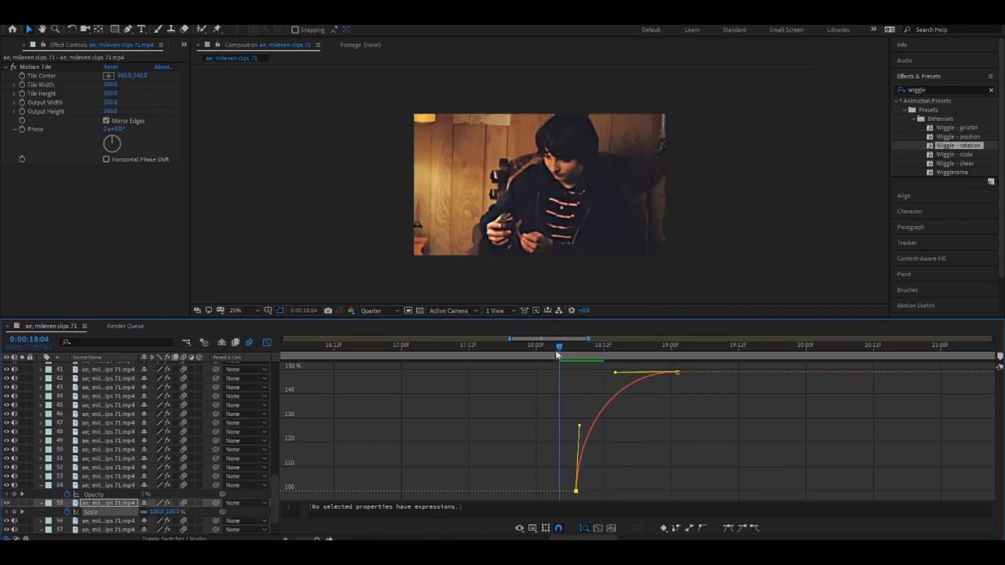
{"action": "left_click", "coordinate": [267, 343]}
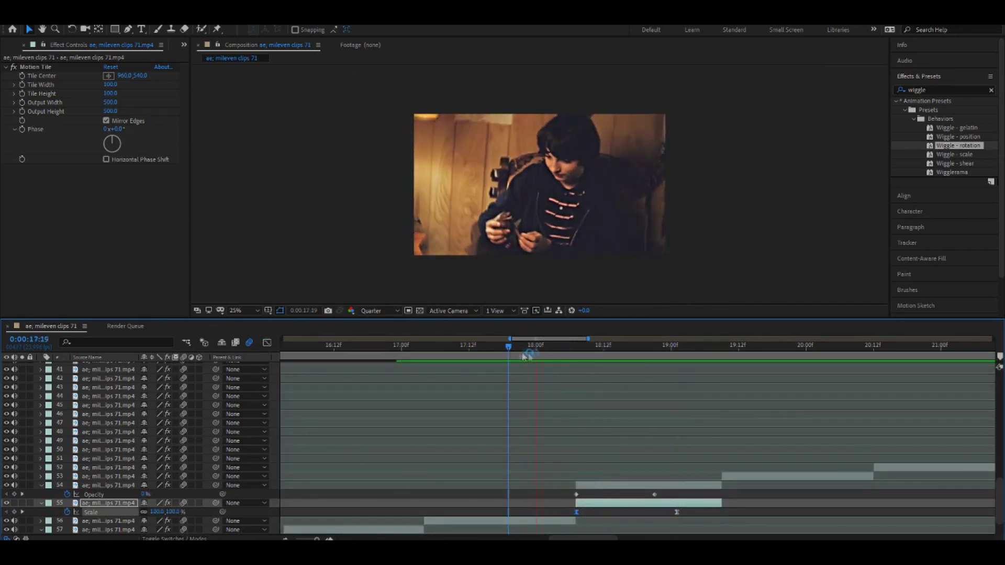
Keyframe the Scale of the clip on layer 54 from 73% at 0:00:18:07 to 100% at 0:00:19:01 with an eased curve, and preview it
{"action": "left_click", "coordinate": [643, 345]}
{"action": "left_click", "coordinate": [604, 484]}
{"action": "key", "text": "i"}
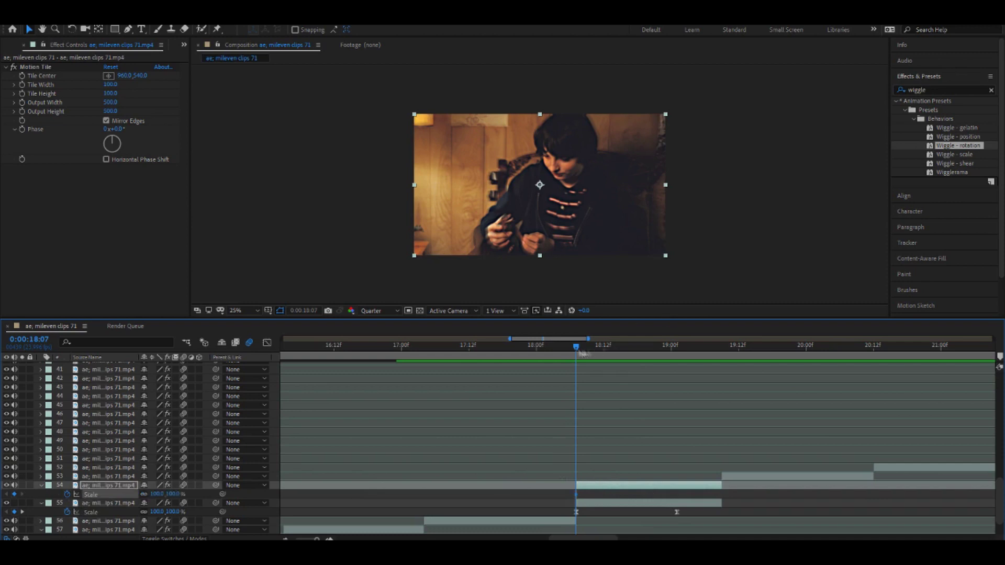
{"action": "key", "text": "ctrl+v"}
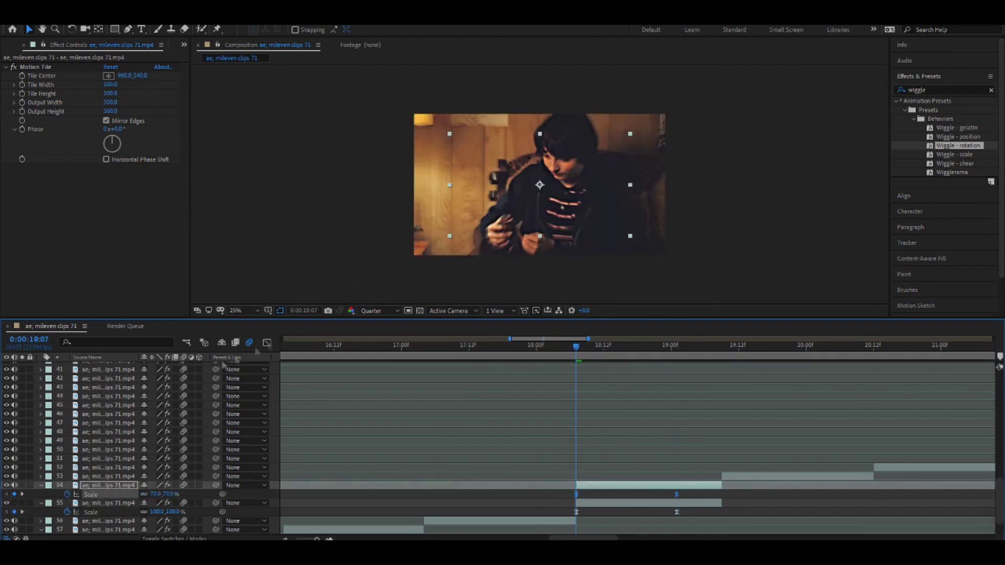
{"action": "left_click", "coordinate": [267, 343]}
{"action": "key", "text": "shift+F3"}
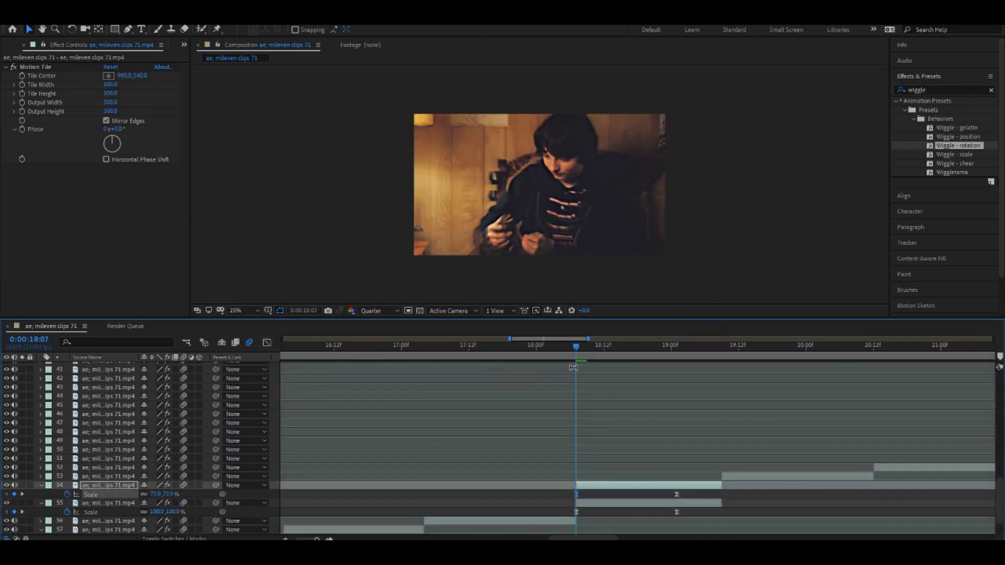
{"action": "left_click_drag", "start_coordinate": [538, 347], "coordinate": [476, 421]}
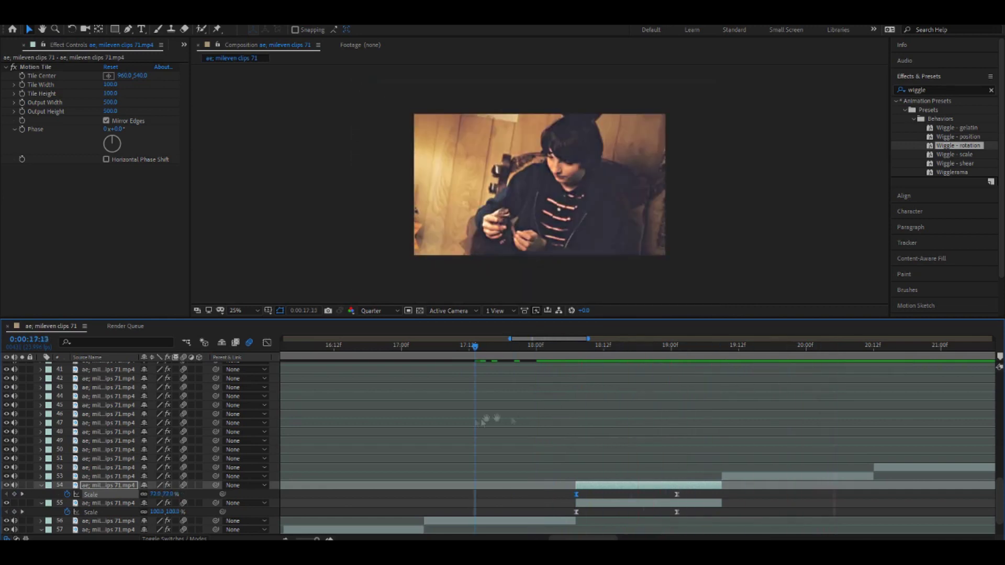
Trim the end of the frozen clip on layer 55 back to its last Scale keyframe at 0:00:19:01
{"action": "key", "text": "k"}
{"action": "key", "text": "k"}
{"action": "left_click_drag", "start_coordinate": [721, 503], "coordinate": [677, 503]}
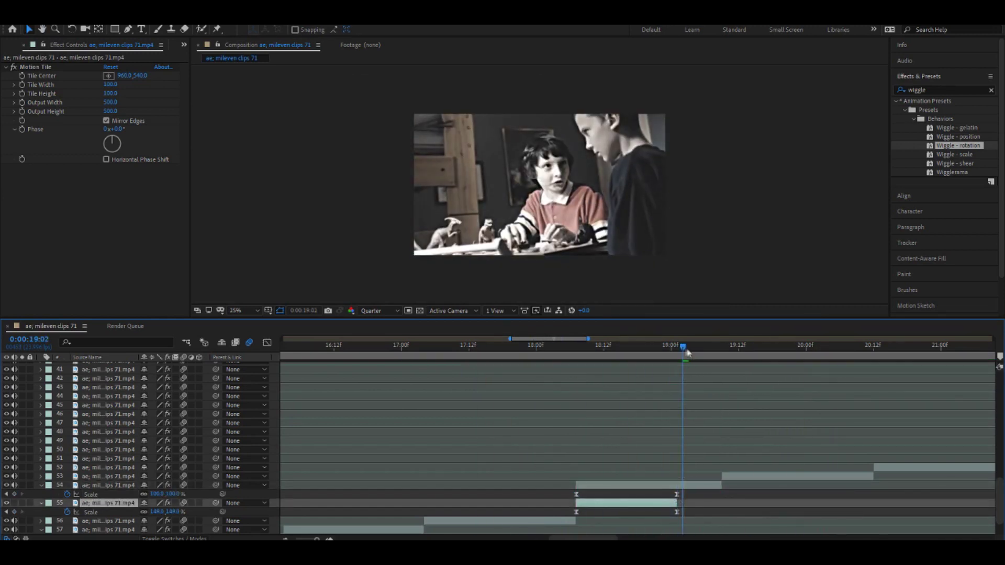
Keyframe the layer 54 clip's Opacity to fade in from 0% at 0:00:18:07, and trim the frozen clip on layer 55 to end at 0:00:18:21
{"action": "key", "text": "t"}
{"action": "key", "text": "Page_Up"}
{"action": "left_click_drag", "start_coordinate": [146, 494], "coordinate": [196, 499]}
{"action": "key", "text": "space"}
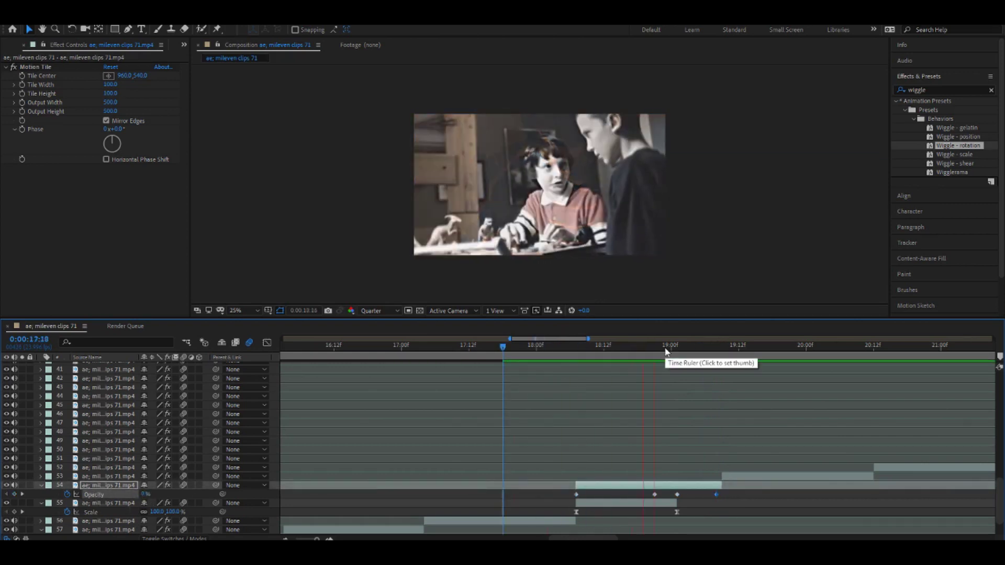
{"action": "left_click_drag", "start_coordinate": [676, 494], "coordinate": [653, 505]}
{"action": "key", "text": "space"}
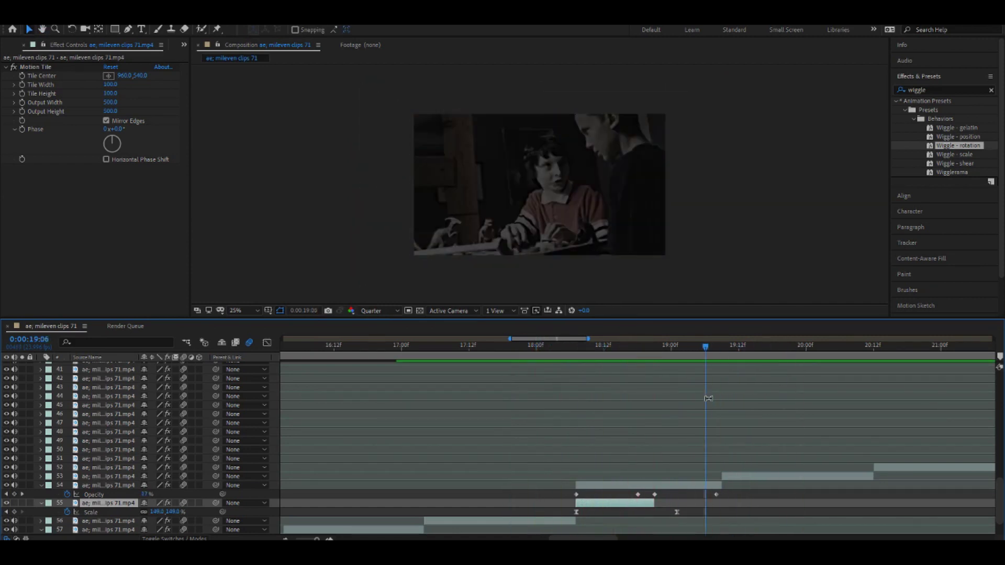
Delete the two surplus Opacity keyframes of the layer 54 clip at 0:00:18:21 and 0:00:19:08
{"action": "left_click", "coordinate": [654, 494]}
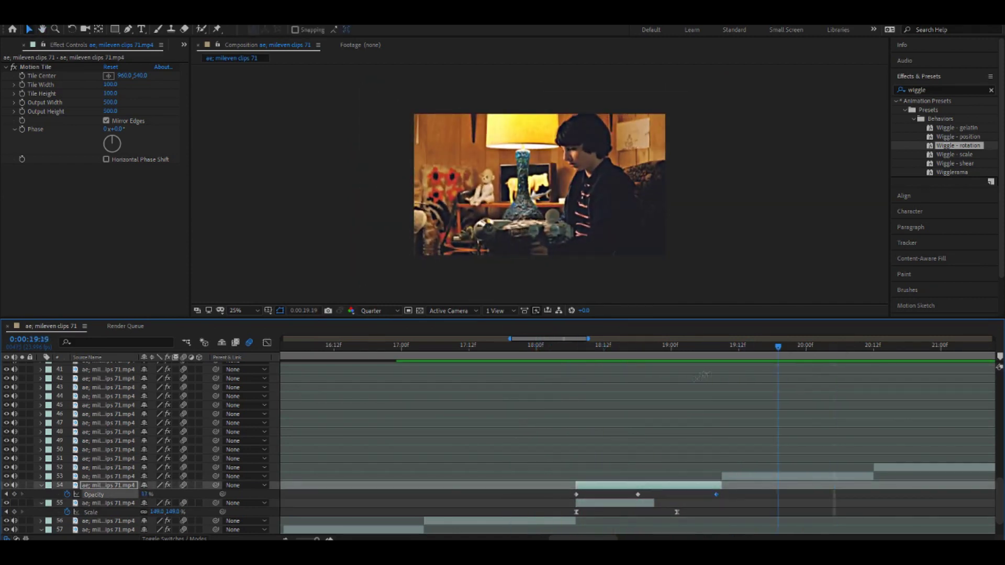
{"action": "left_click_drag", "start_coordinate": [778, 345], "coordinate": [672, 383]}
{"action": "key", "text": "Delete"}
{"action": "left_click", "coordinate": [653, 362]}
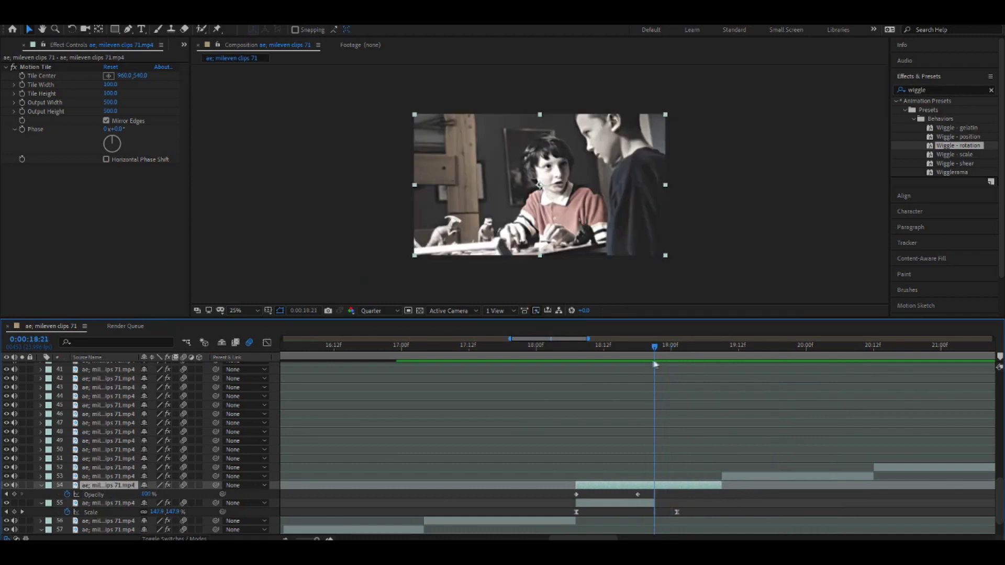
Freeze the layer 54 clip at 0:00:19:08 as a separate clip and place it to start at 0:00:19:09, beneath layer 53
{"action": "left_click_drag", "start_coordinate": [716, 347], "coordinate": [840, 349]}
{"action": "key", "text": "o"}
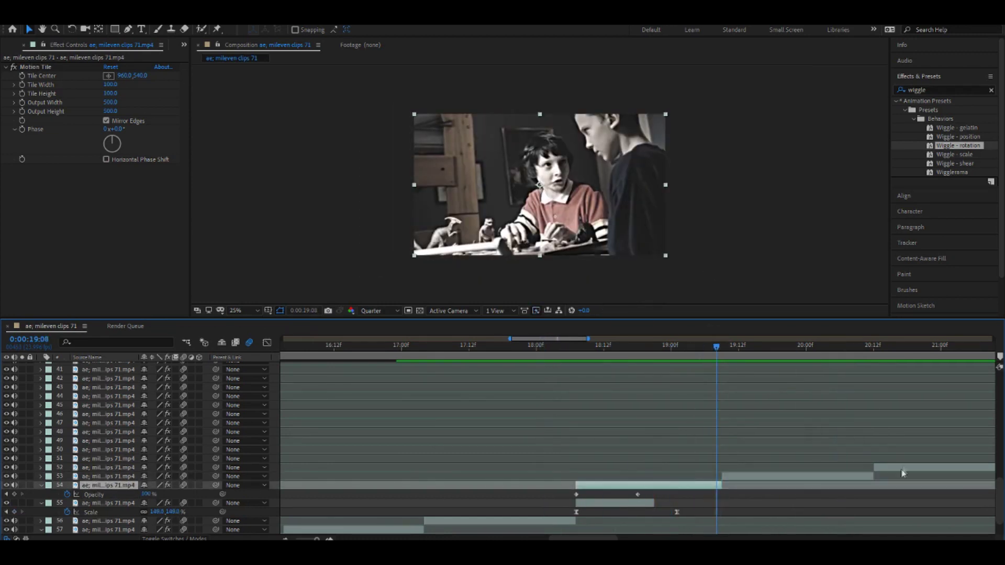
{"action": "key", "text": "ctrl+shift+d"}
{"action": "left_click", "coordinate": [87, 16]}
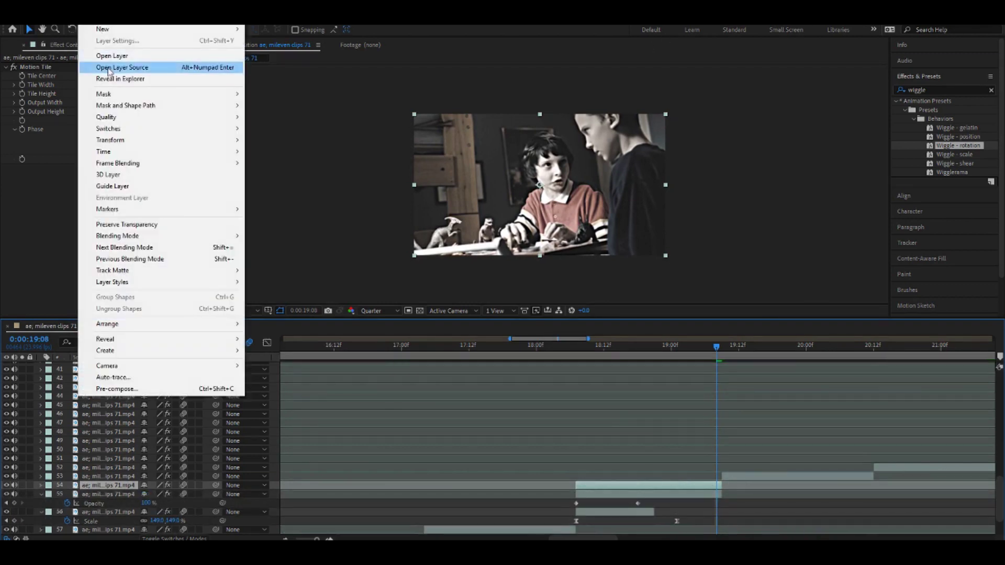
{"action": "left_click", "coordinate": [675, 485]}
{"action": "left_click_drag", "start_coordinate": [675, 485], "coordinate": [820, 486]}
{"action": "key", "text": "Page_Down"}
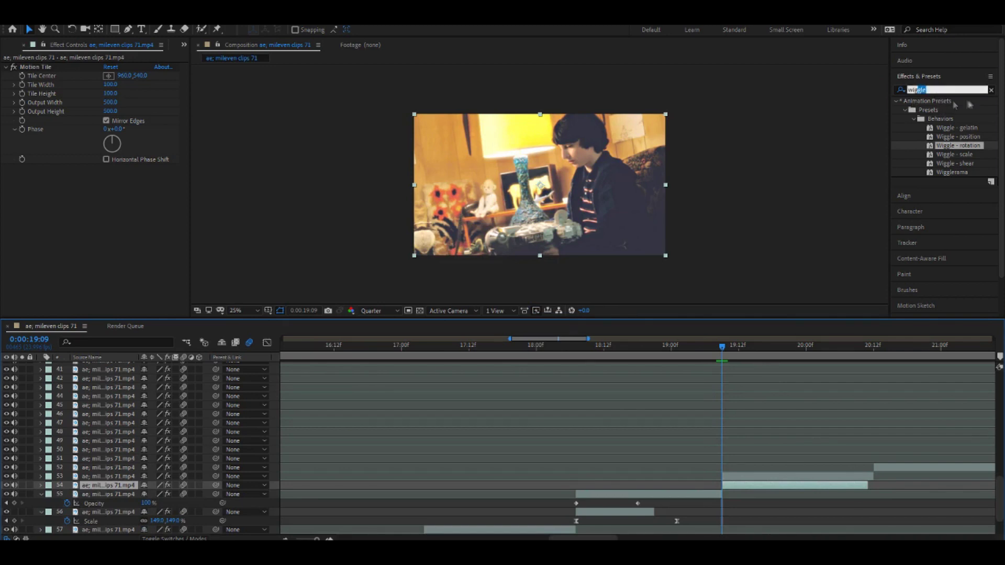
Apply the wipe rings preset to the layer 53 clip at 0:00:19:09, with Edge Softness 17.00 and Center XY 1011.0, 540.0
{"action": "type", "text": "wipe rings"}
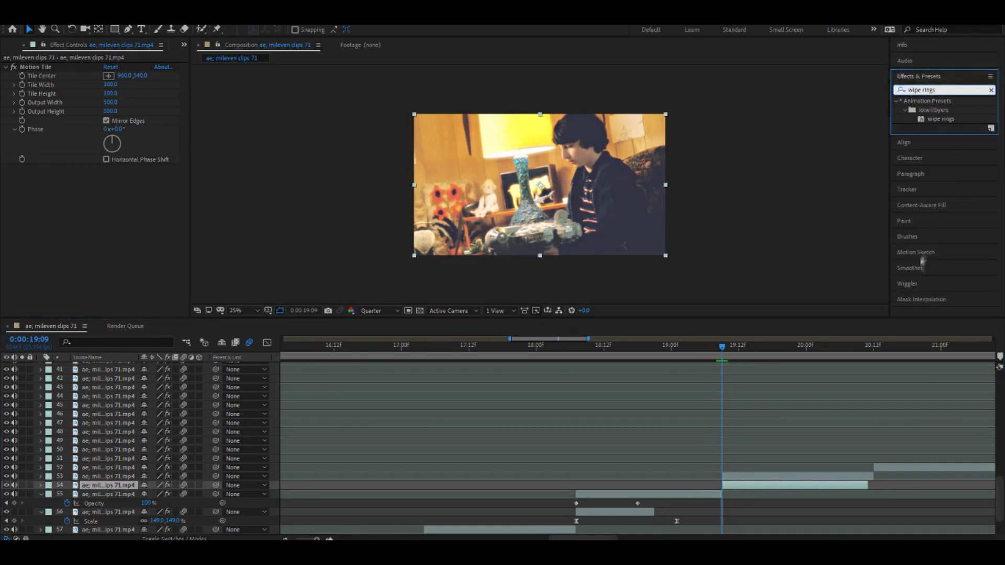
{"action": "left_click_drag", "start_coordinate": [940, 119], "coordinate": [810, 475]}
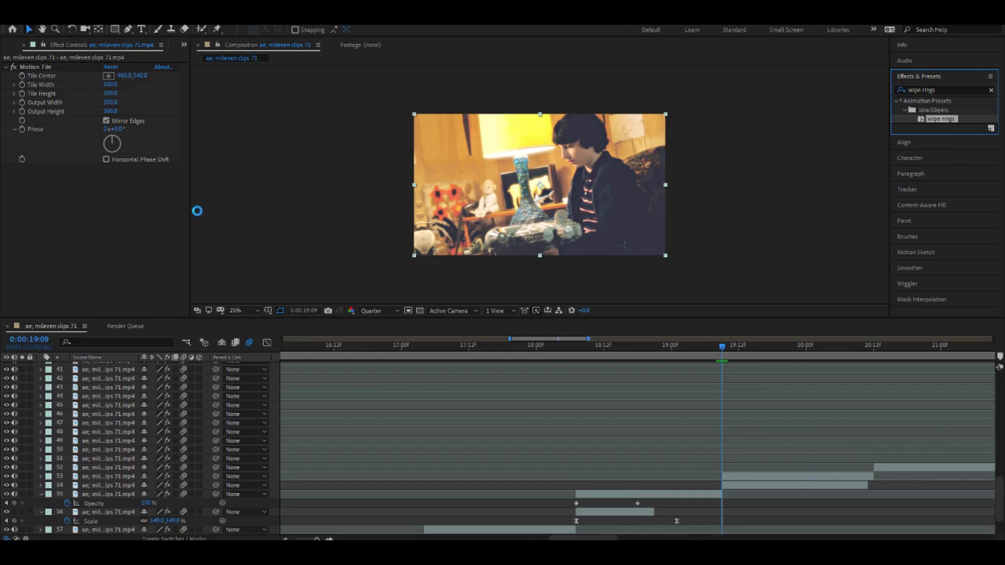
{"action": "key", "text": "u"}
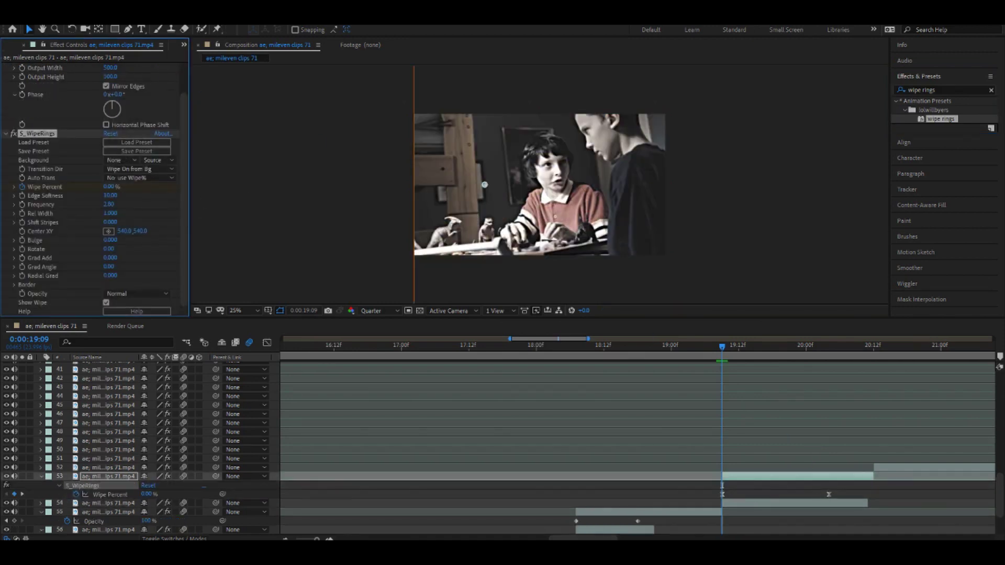
{"action": "left_click_drag", "start_coordinate": [109, 192], "coordinate": [120, 192]}
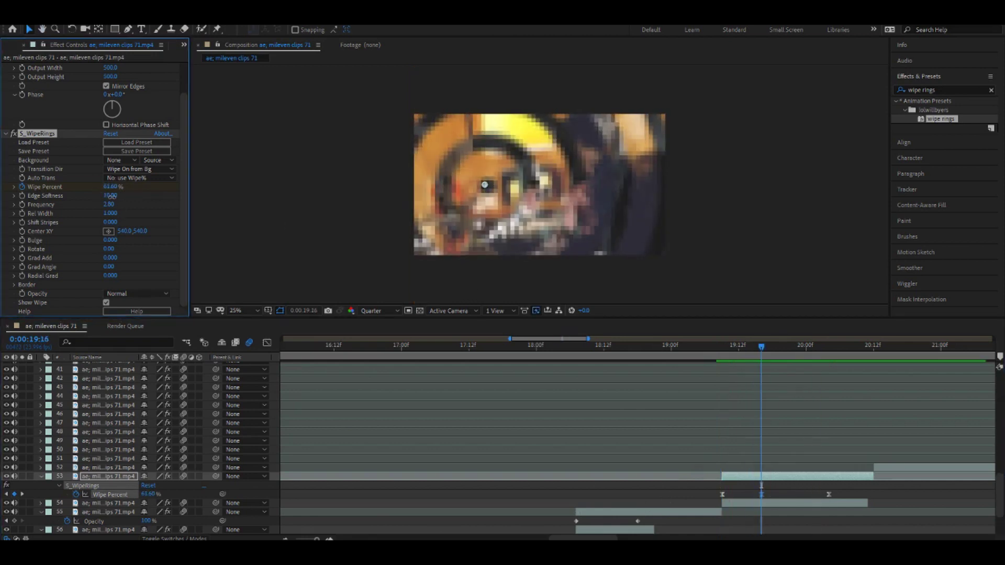
{"action": "key", "text": "ctrl+z"}
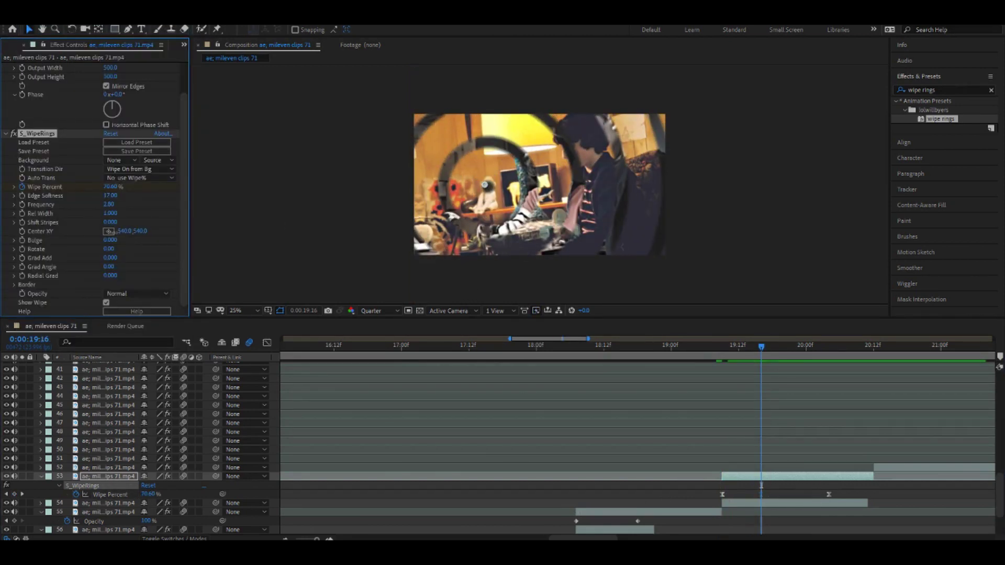
{"action": "key", "text": "space"}
Add Opacity keyframes of 100% to the frozen clip on layer 54 at 0:00:19:09 and 0:00:20:04
{"action": "key", "text": "ctrl+Down"}
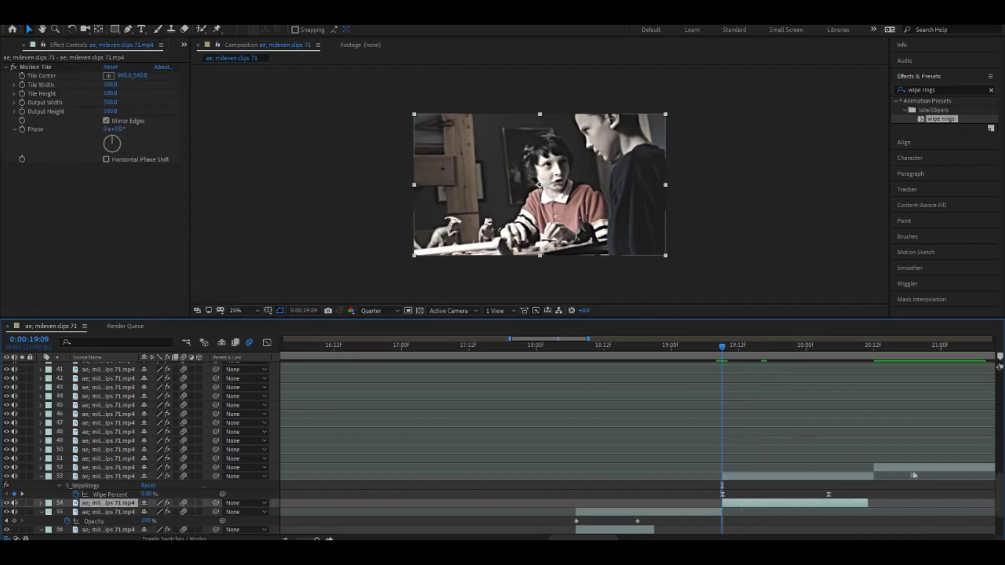
{"action": "key", "text": "alt+shift+t"}
{"action": "key", "text": "k"}
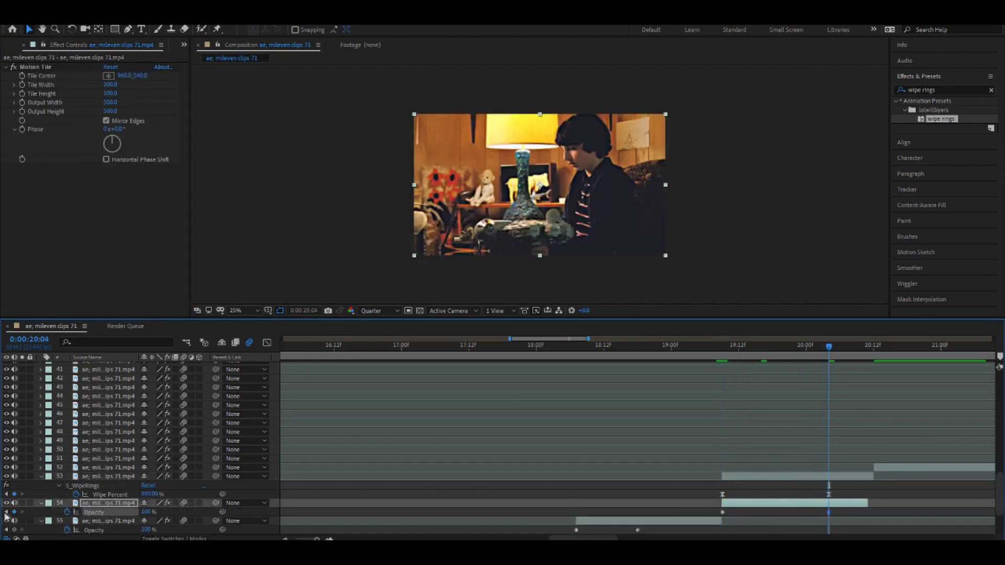
{"action": "key", "text": "j"}
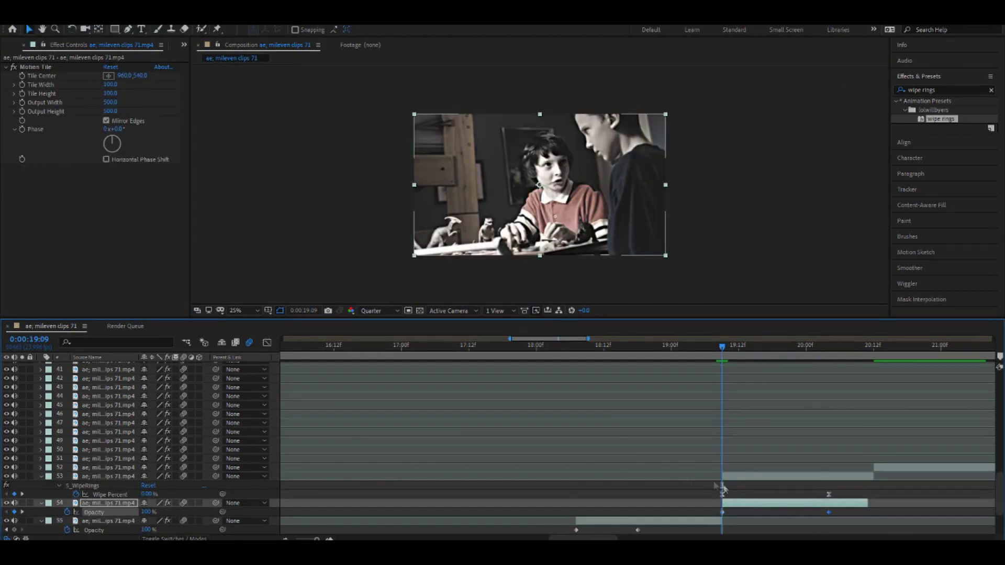
Keyframe the frozen layer 54 clip's Scale from 100% at 0:00:19:09 to 162% at 0:00:20:06, with a curve that rises steeply and levels out
{"action": "key", "text": "alt+shift+s"}
{"action": "key", "text": "k"}
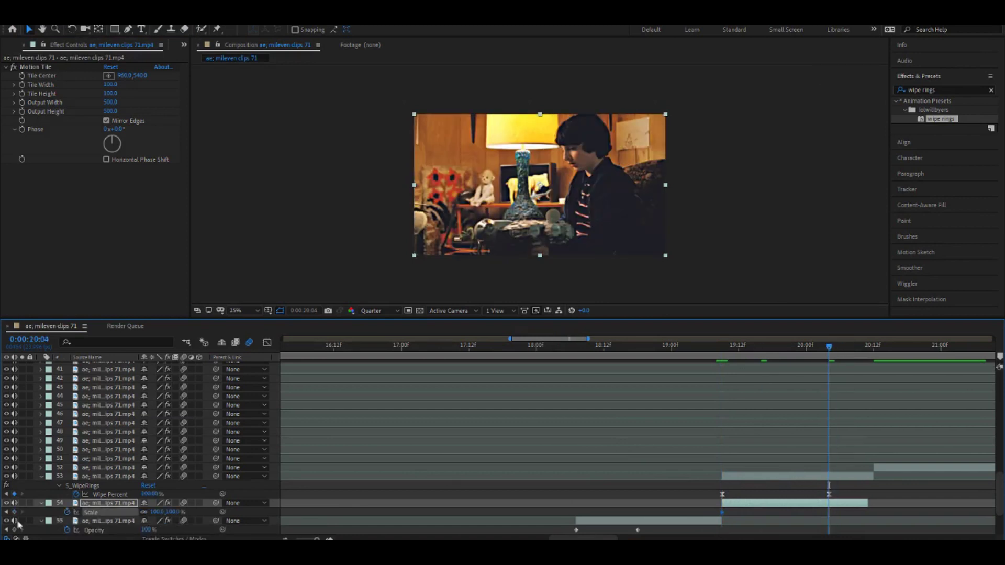
{"action": "key", "text": "j"}
{"action": "key", "text": "k"}
{"action": "left_click_drag", "start_coordinate": [172, 516], "coordinate": [471, 517]}
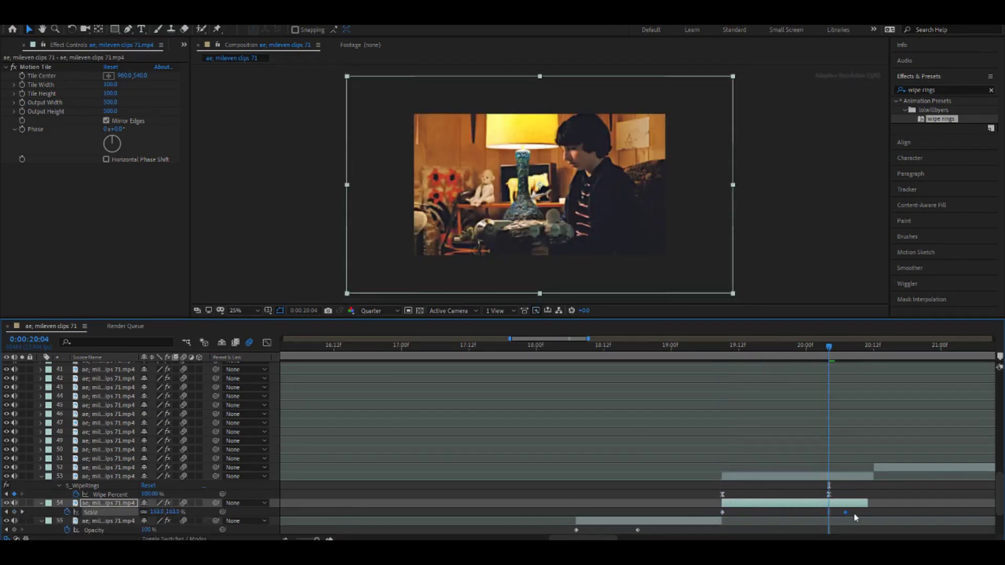
{"action": "key", "text": "shift+F3"}
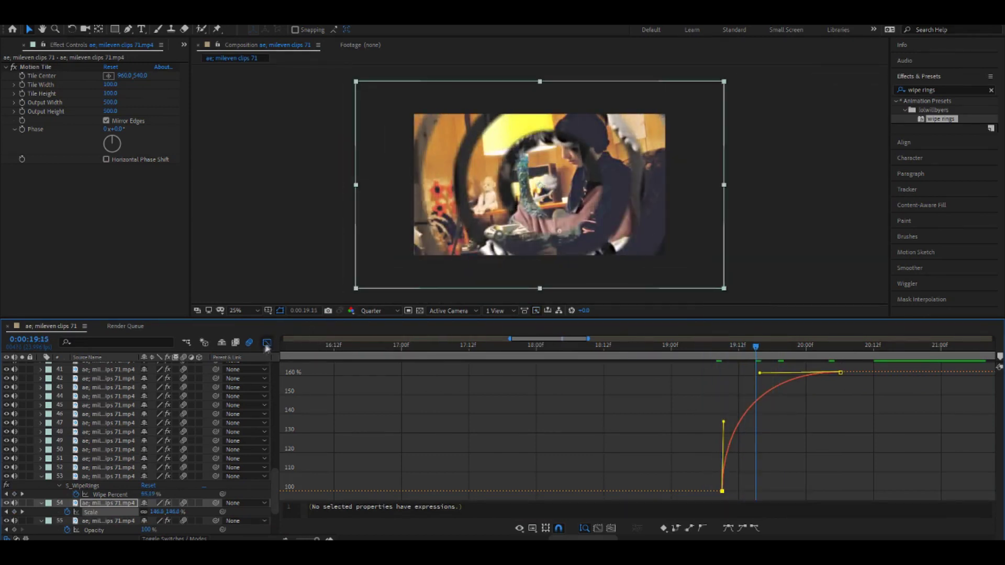
{"action": "key", "text": "shift+F3"}
{"action": "key", "text": "space"}
Keyframe the layer 53 clip's Scale from 72% at 0:00:19:09 to 100% at 0:00:20:06 and apply Easy Ease
{"action": "key", "text": "ctrl+Up"}
{"action": "key", "text": "ctrl+v"}
{"action": "key", "text": "space"}
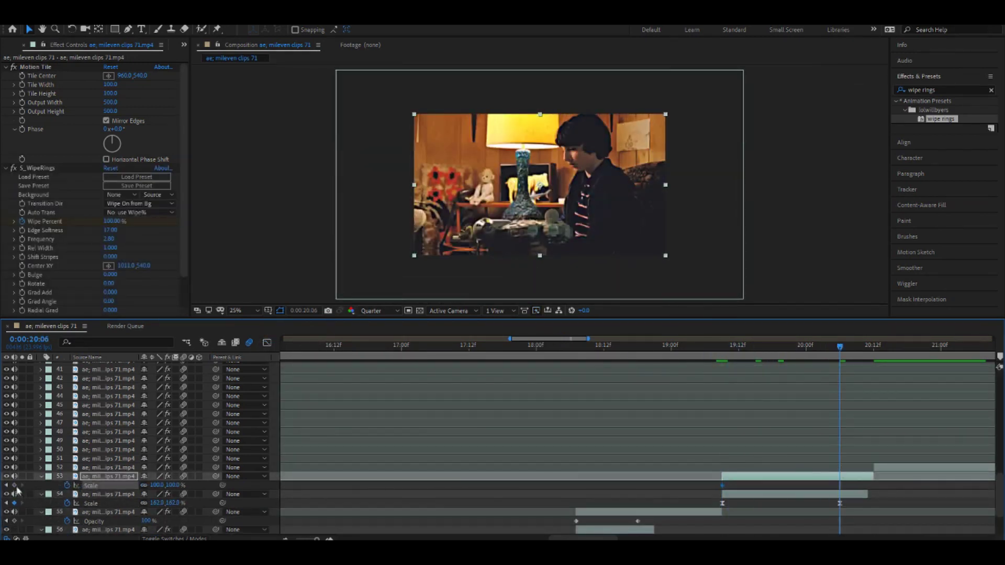
{"action": "key", "text": "space"}
{"action": "left_click_drag", "start_coordinate": [173, 485], "coordinate": [152, 485]}
{"action": "left_click_drag", "start_coordinate": [852, 499], "coordinate": [701, 480]}
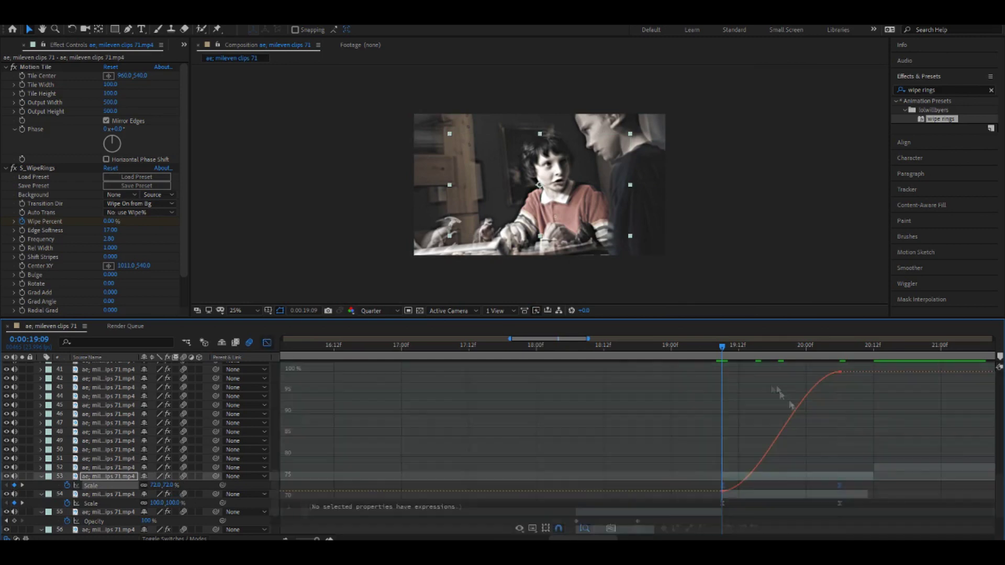
Reshape the layer 53 clip's Scale curve to rise steeply at the start and level out toward the end, and preview it
{"action": "key", "text": "shift+F3"}
{"action": "left_click_drag", "start_coordinate": [789, 377], "coordinate": [743, 376]}
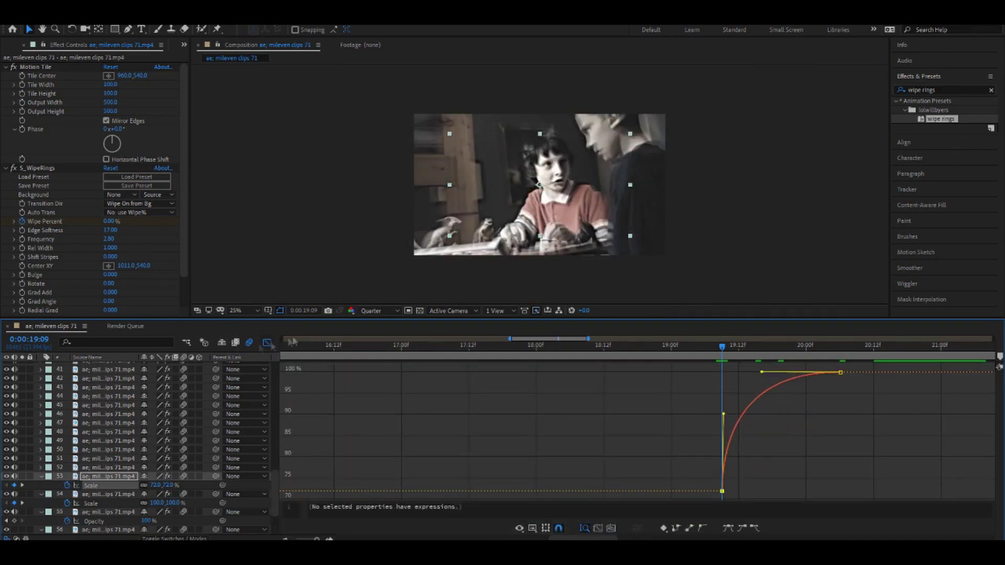
{"action": "key", "text": "shift+F3"}
{"action": "key", "text": "space"}
{"action": "key", "text": "space"}
Move the last Wipe Percent keyframe on layer 53 to 0:00:20:06, in line with the last Scale keyframe, and preview the transition
{"action": "key", "text": "u"}
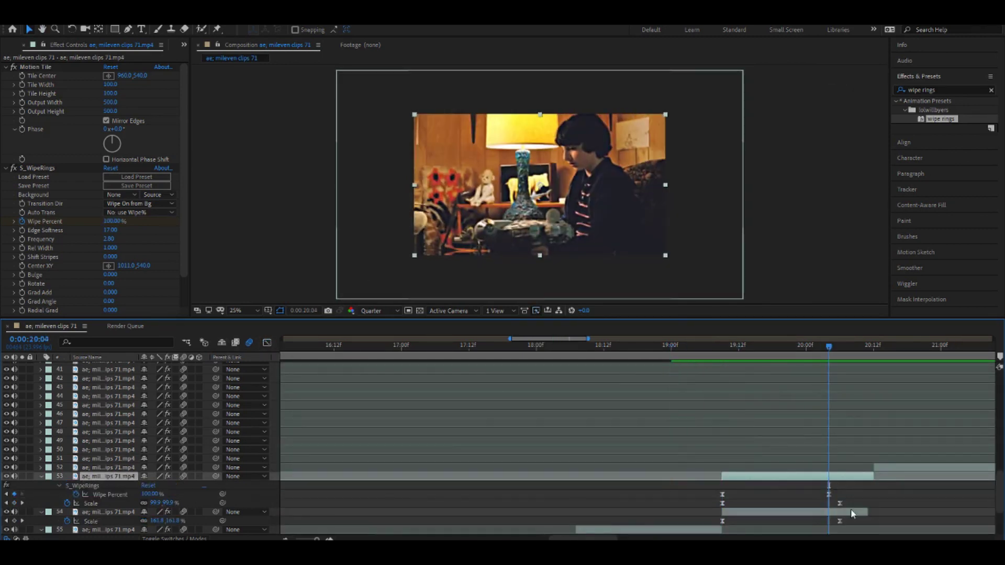
{"action": "left_click_drag", "start_coordinate": [839, 494], "coordinate": [841, 494]}
{"action": "key", "text": "space"}
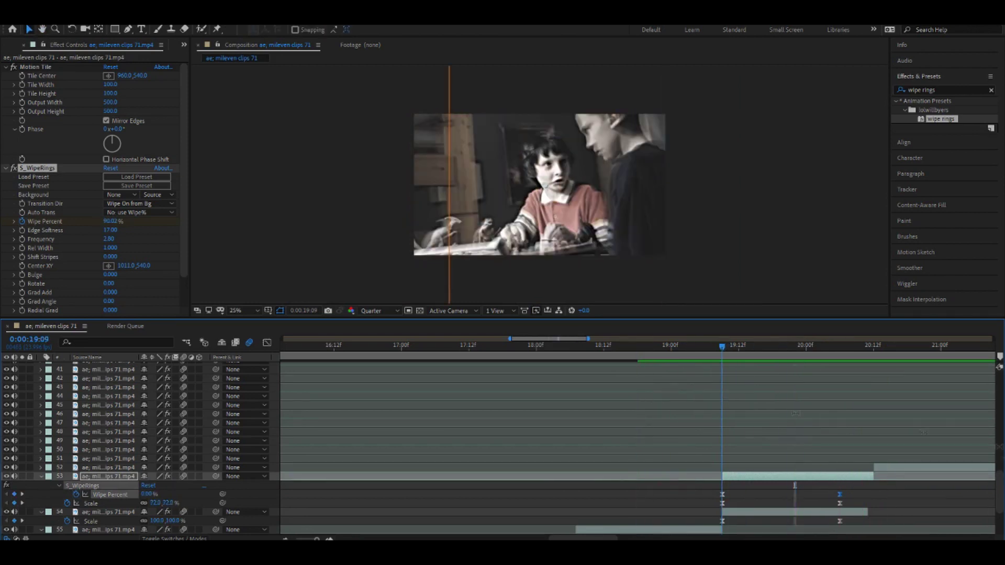
Apply the turb displace preset to the adjustment layer on layer 24 at 0:00:19:09
{"action": "scroll", "coordinate": [615, 459], "scroll_direction": "up", "scroll_amount": 10}
{"action": "left_click", "coordinate": [615, 455]}
{"action": "left_click", "coordinate": [942, 90]}
{"action": "type", "text": "turb"}
{"action": "double_click", "coordinate": [945, 118]}
{"action": "key", "text": "alt+bracketleft"}
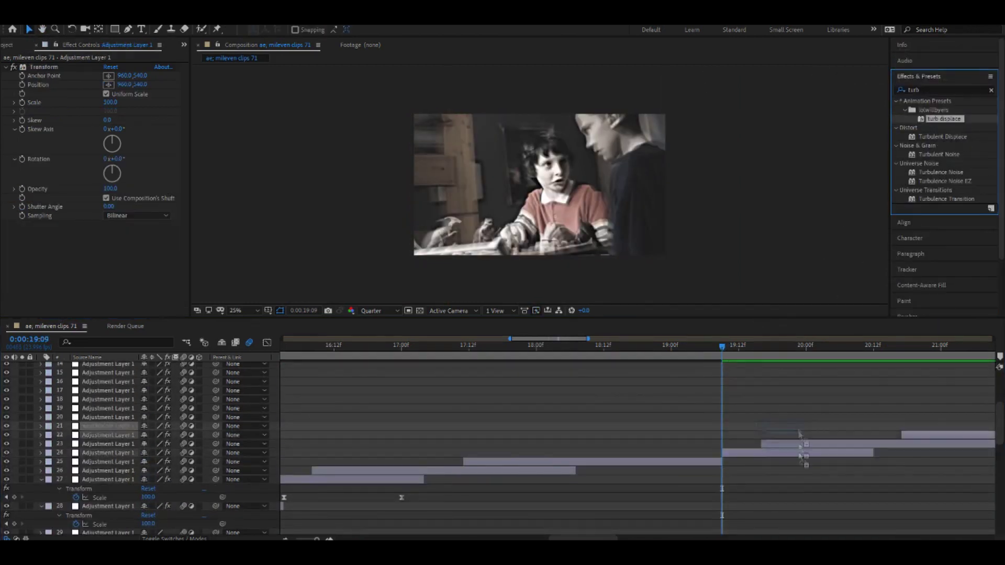
Move the last Turbulent Displace Amount and Size keyframes to 0:00:20:11 inside the adjustment layer, save the project, and preview the transition
{"action": "key", "text": "u"}
{"action": "left_click_drag", "start_coordinate": [889, 475], "coordinate": [867, 477]}
{"action": "key", "text": "ctrl+s"}
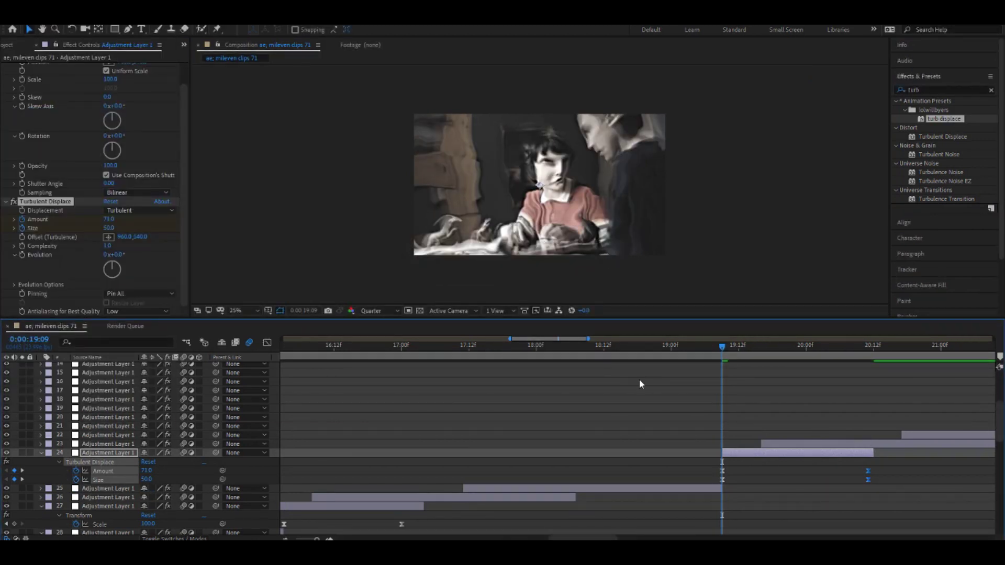
{"action": "key", "text": "space"}
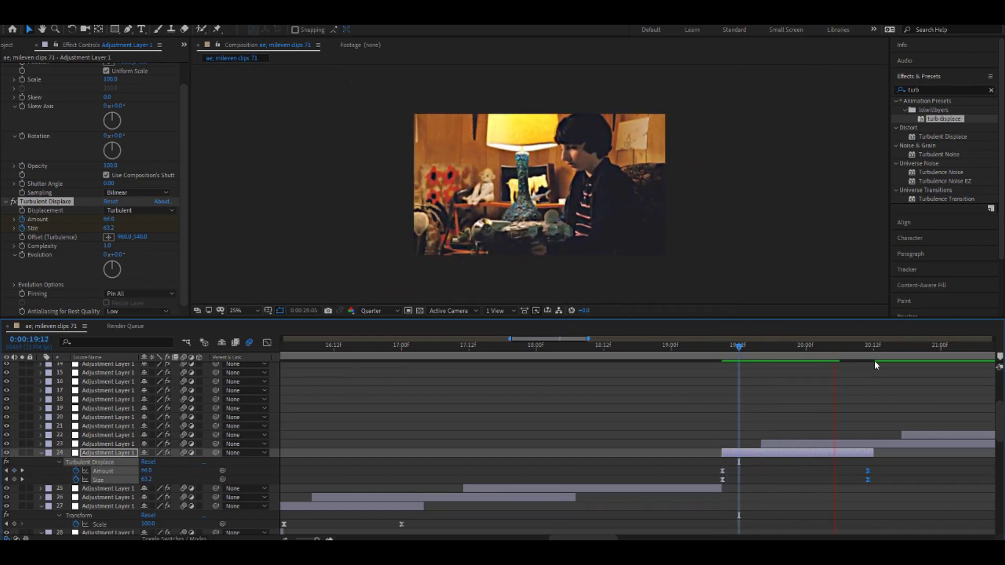
{"action": "left_click_drag", "start_coordinate": [743, 365], "coordinate": [726, 365]}
{"action": "left_click_drag", "start_coordinate": [719, 372], "coordinate": [680, 376]}
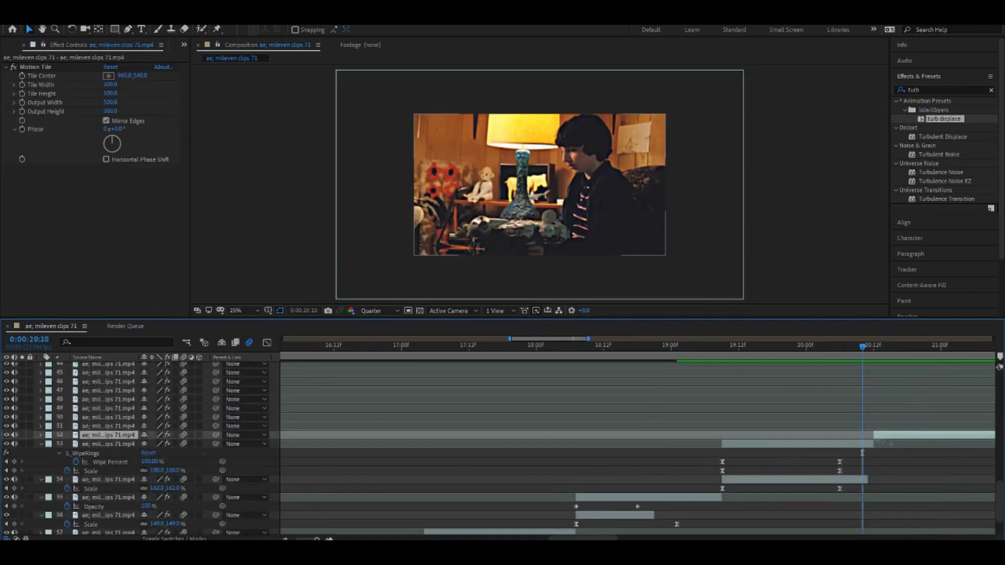
Freeze the layer 53 clip at 0:00:20:11 as a separate clip and place it to start at 0:00:20:12, beneath layer 52
{"action": "left_click", "coordinate": [105, 444]}
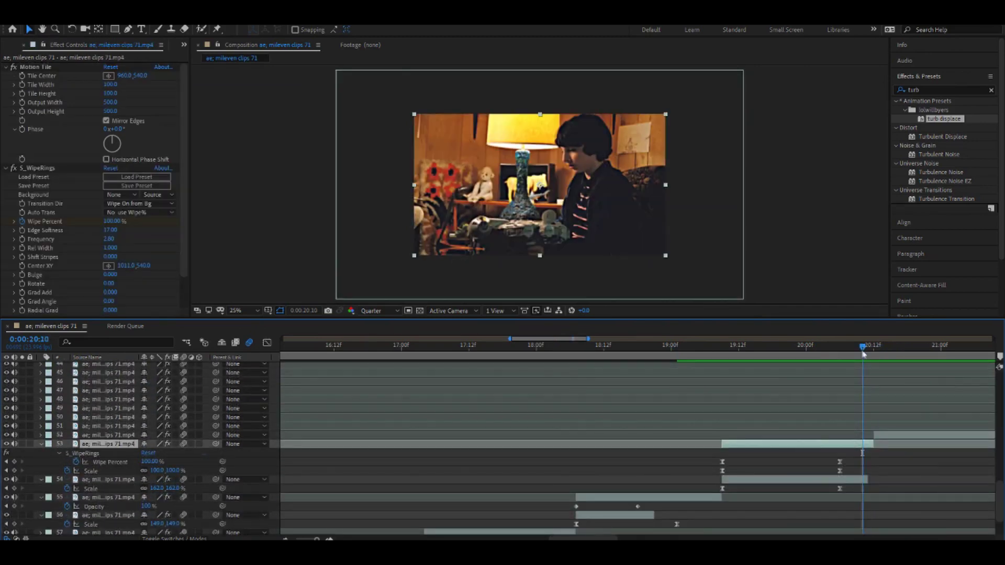
{"action": "key", "text": "ctrl+shift+d"}
{"action": "right_click", "coordinate": [78, 443]}
{"action": "left_click", "coordinate": [283, 152]}
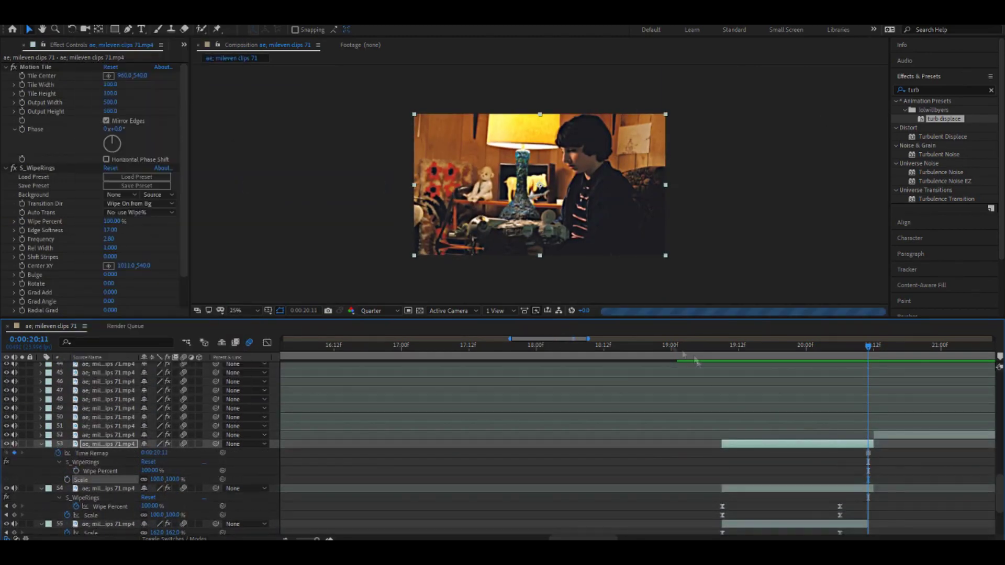
{"action": "scroll", "coordinate": [523, 445], "scroll_direction": "right", "scroll_amount": 5}
{"action": "left_click_drag", "start_coordinate": [553, 444], "coordinate": [707, 450]}
{"action": "key", "text": "i"}
Keyframe the layer 52 clip's Opacity from 0% at 0:00:20:12 to 100% at 0:00:21:02, and keyframe a falling Opacity on the frozen layer 53 clip
{"action": "key", "text": "ctrl+Up"}
{"action": "key", "text": "t"}
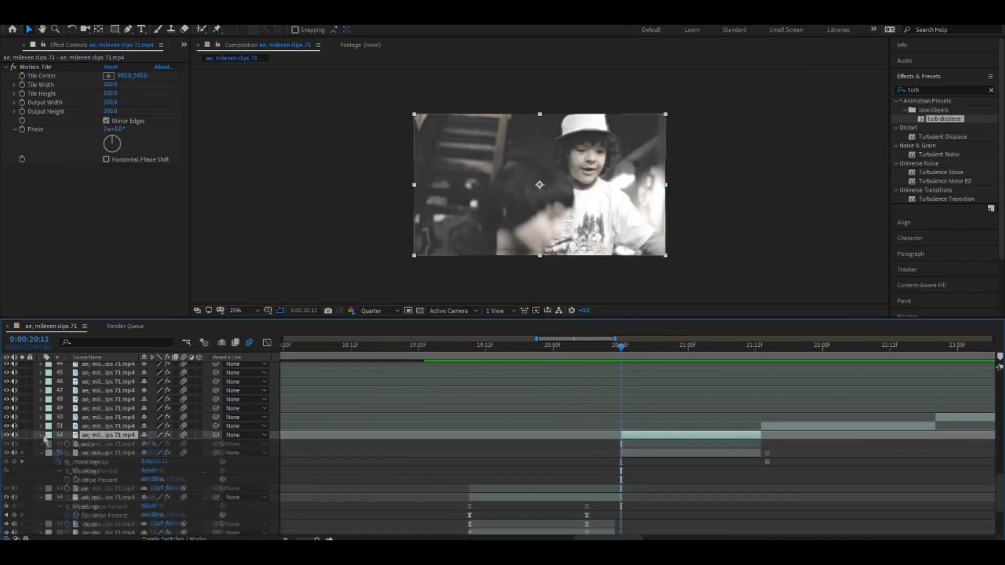
{"action": "key", "text": "ctrl+Down"}
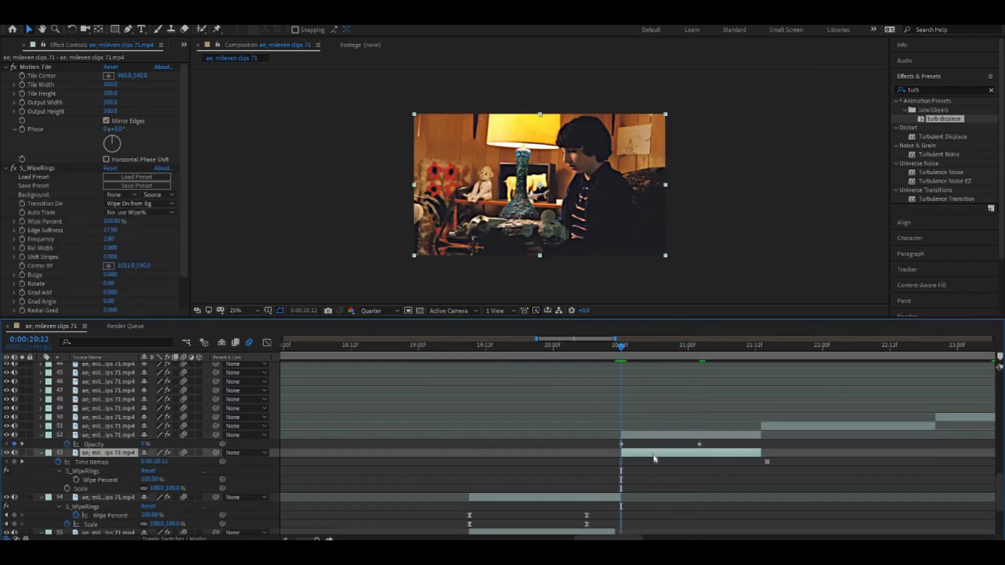
{"action": "key", "text": "t"}
{"action": "left_click", "coordinate": [67, 461]}
{"action": "left_click_drag", "start_coordinate": [620, 388], "coordinate": [708, 386]}
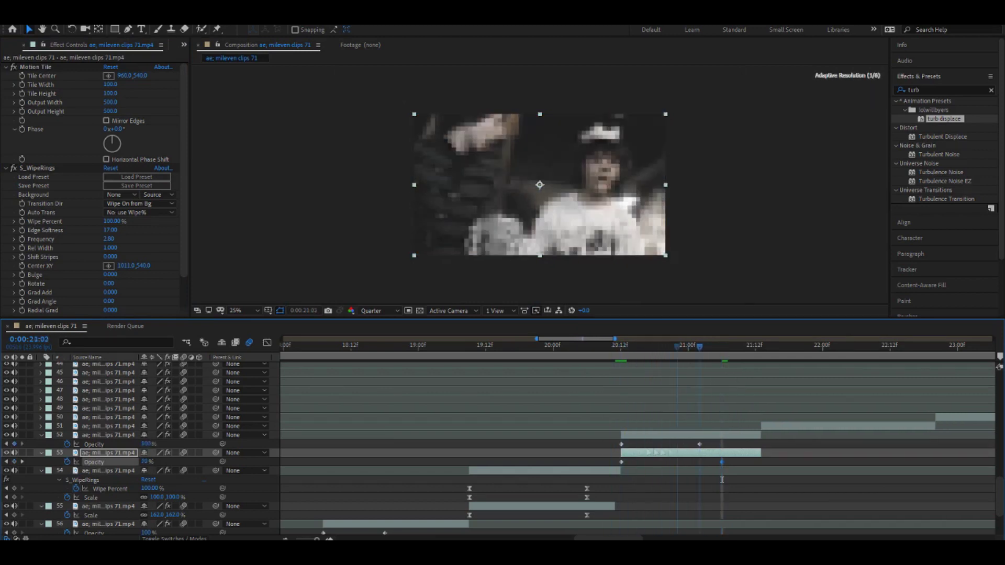
Keyframe the frozen layer 53 clip's Scale from 100% at 0:00:20:12 down to 65% at 0:00:21:07
{"action": "key", "text": "s"}
{"action": "left_click", "coordinate": [67, 462]}
{"action": "left_click_drag", "start_coordinate": [620, 347], "coordinate": [727, 347]}
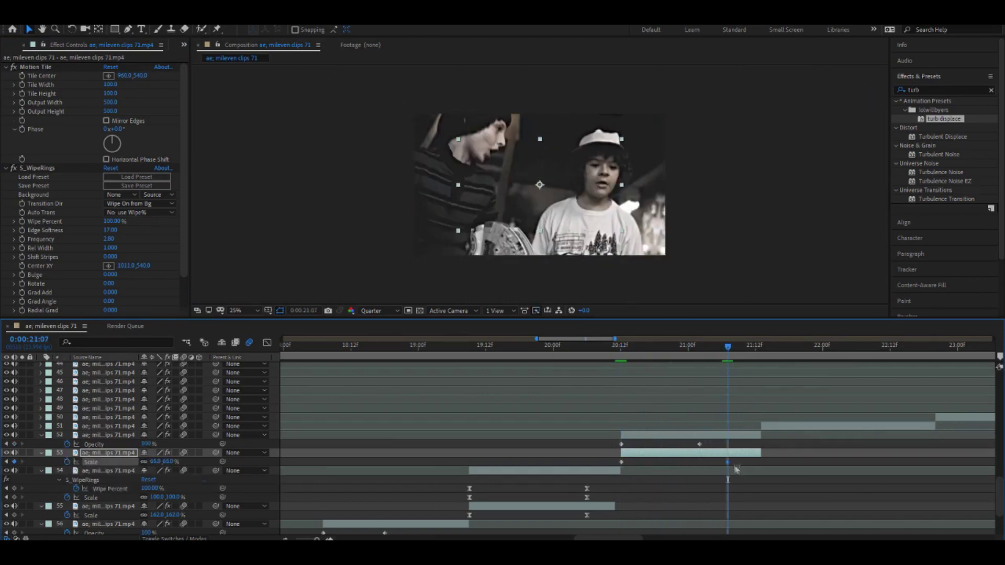
Ease the frozen layer 53 clip's Scale curve so it drops steeply first and flattens toward the end, and preview it
{"action": "key", "text": "shift+F3"}
{"action": "left_click_drag", "start_coordinate": [602, 366], "coordinate": [743, 497]}
{"action": "left_click_drag", "start_coordinate": [662, 372], "coordinate": [622, 434]}
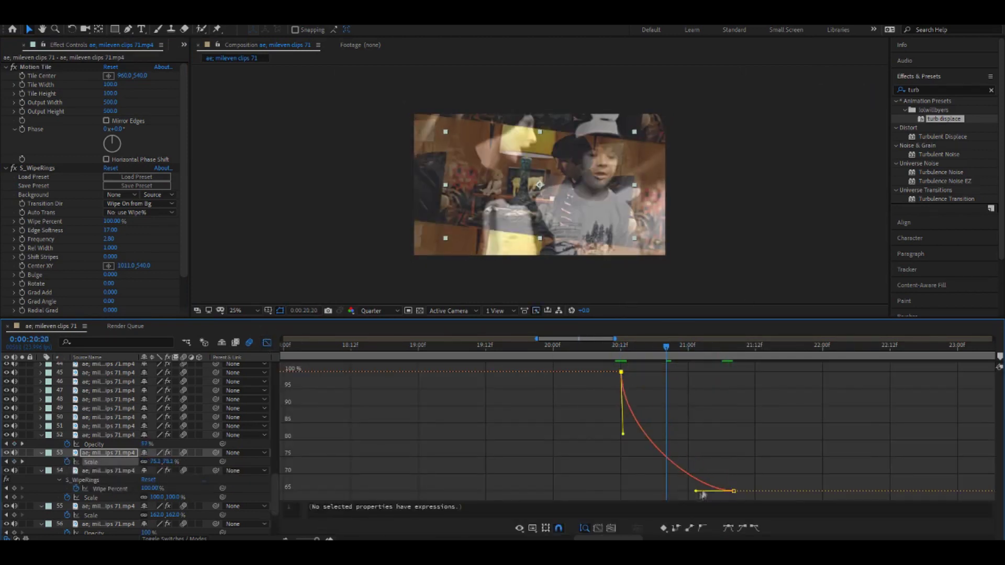
{"action": "left_click_drag", "start_coordinate": [700, 490], "coordinate": [662, 494]}
{"action": "left_click_drag", "start_coordinate": [630, 347], "coordinate": [593, 347]}
{"action": "key", "text": "shift+F3"}
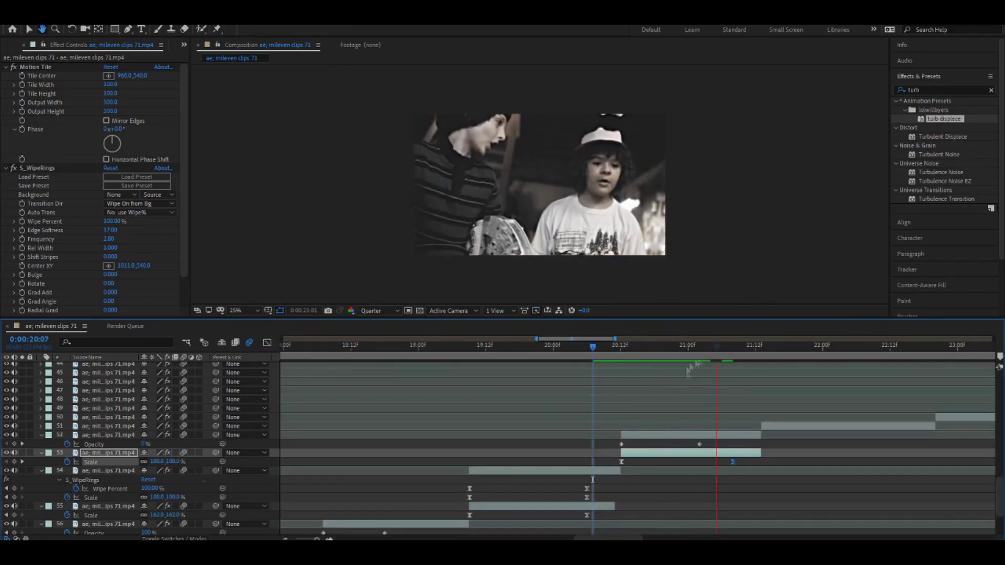
Keyframe the layer 52 clip's Scale from 166% at 0:00:20:12 down to 100% at 0:00:21:01
{"action": "left_click", "coordinate": [635, 432]}
{"action": "key", "text": "s"}
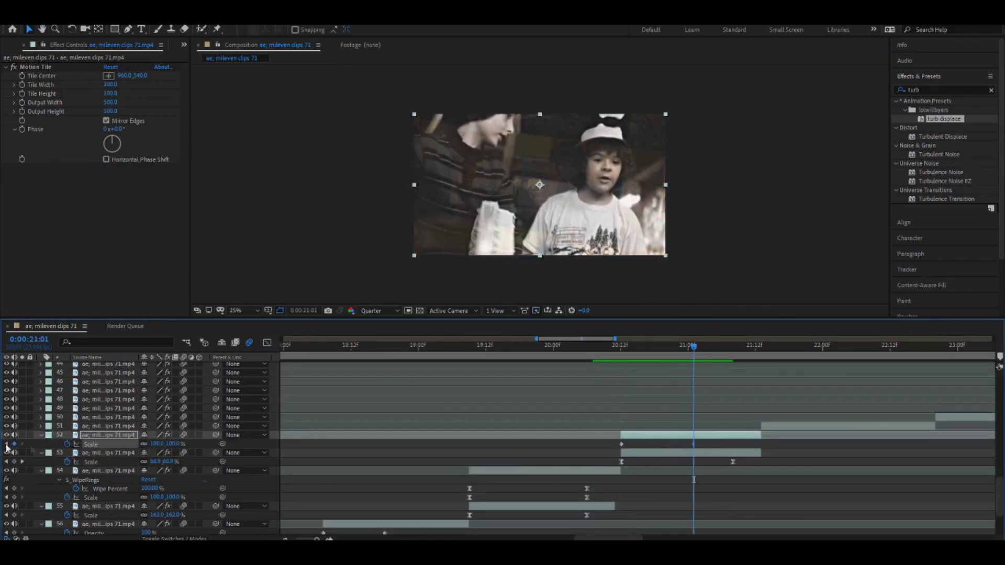
{"action": "left_click", "coordinate": [7, 444]}
{"action": "left_click", "coordinate": [90, 443]}
{"action": "left_click", "coordinate": [267, 342]}
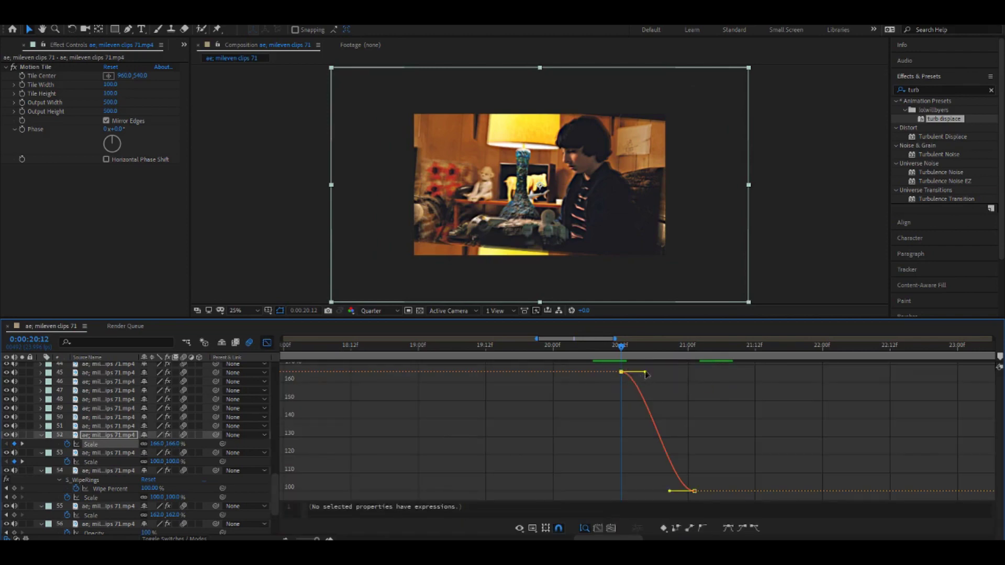
Ease the layer 52 clip's Scale curve to drop steeply first and flatten out, and shift its 100% Opacity keyframe slightly earlier
{"action": "left_click_drag", "start_coordinate": [646, 373], "coordinate": [621, 424]}
{"action": "left_click_drag", "start_coordinate": [645, 371], "coordinate": [622, 425]}
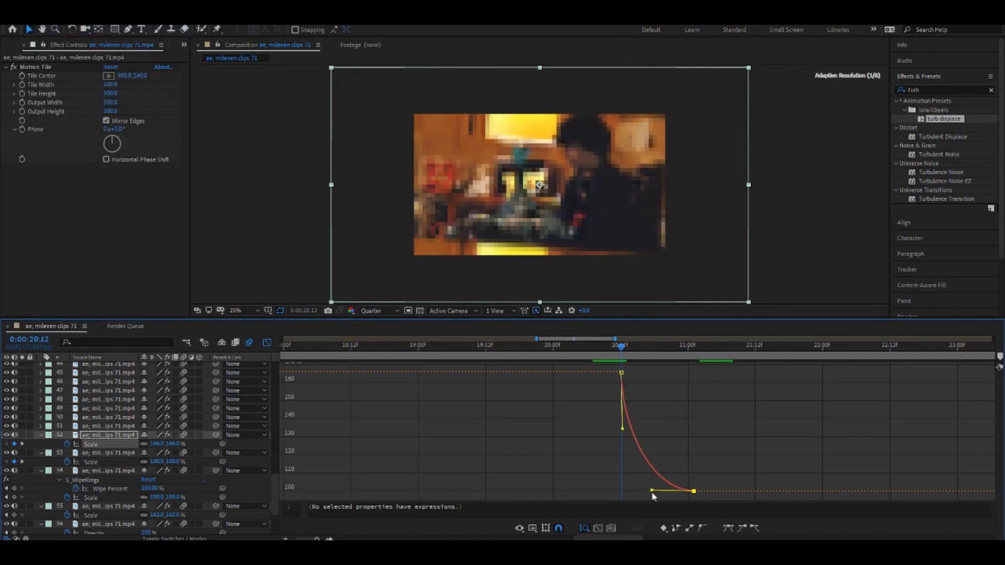
{"action": "left_click", "coordinate": [267, 343]}
{"action": "key", "text": "t"}
{"action": "key", "text": "space"}
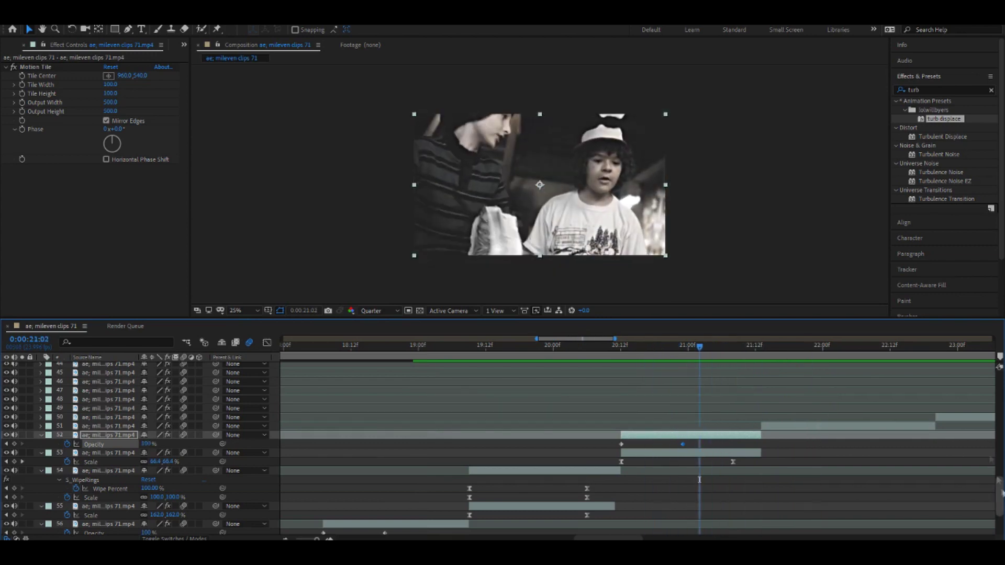
Search the effects for blur and apply S_Blur to the layer 22 adjustment layer that starts at 0:00:21:00
{"action": "left_click_drag", "start_coordinate": [1000, 492], "coordinate": [1000, 397]}
{"action": "left_click", "coordinate": [107, 415]}
{"action": "double_click", "coordinate": [921, 90]}
{"action": "type", "text": "blur"}
{"action": "scroll", "coordinate": [950, 256], "scroll_direction": "down", "scroll_amount": 5}
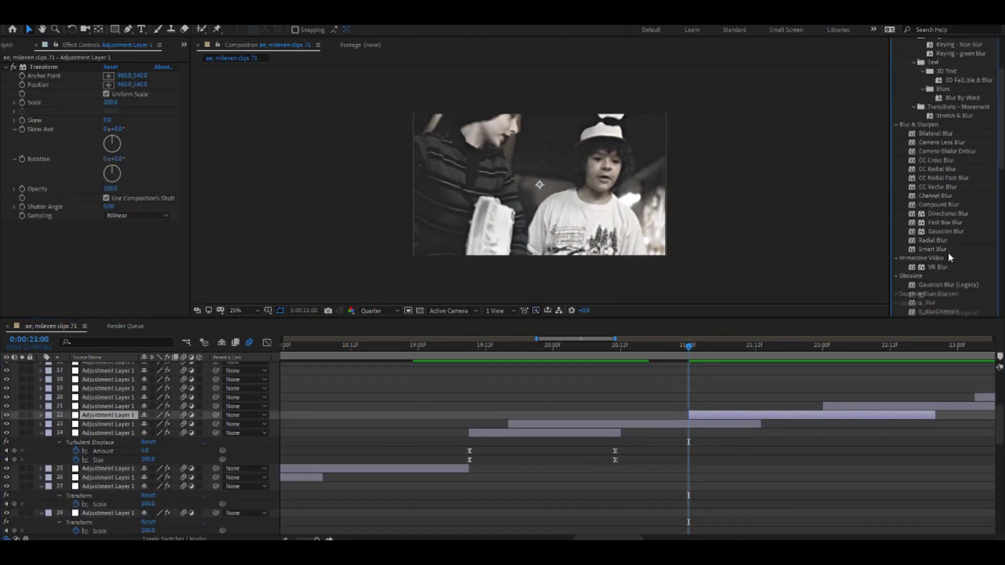
{"action": "left_click_drag", "start_coordinate": [928, 303], "coordinate": [223, 233]}
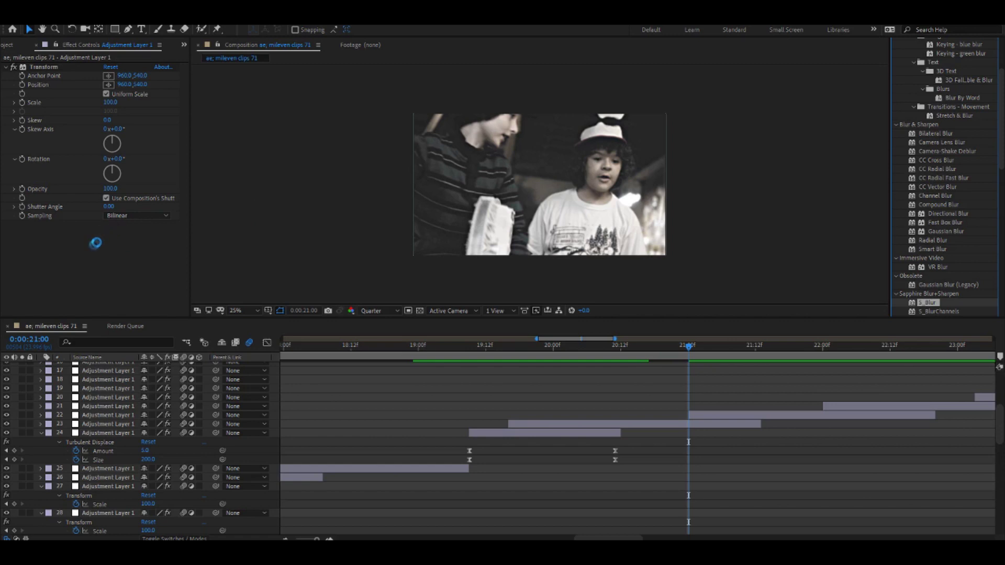
Keyframe layer 22's Blur Amount at 0 from 0:00:21:00 to 0:00:21:12, jumping up at 0:00:21:13 and fading until 0:00:22:09, and preview it
{"action": "left_click", "coordinate": [22, 187]}
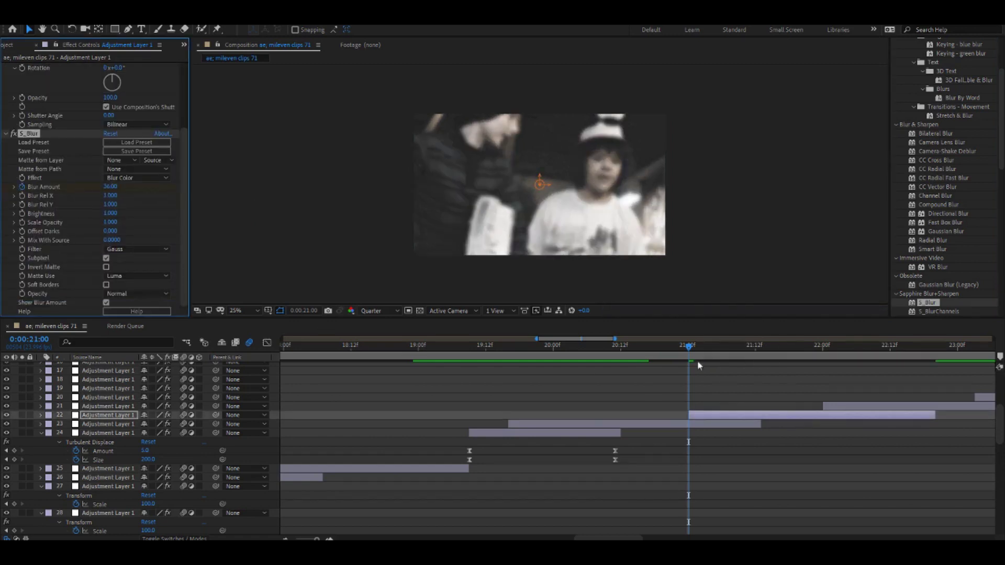
{"action": "key", "text": "u"}
{"action": "key", "text": "space"}
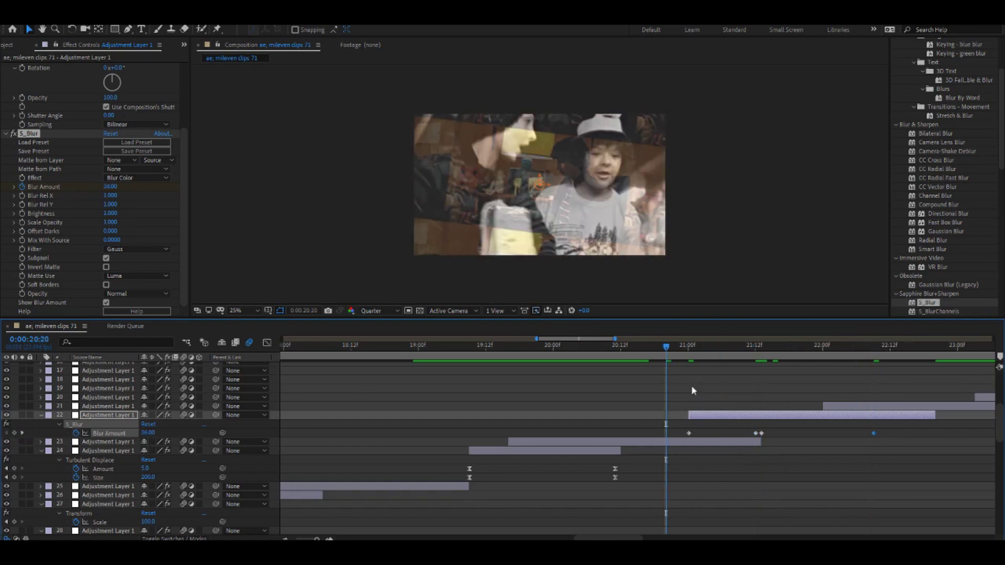
{"action": "left_click", "coordinate": [755, 358]}
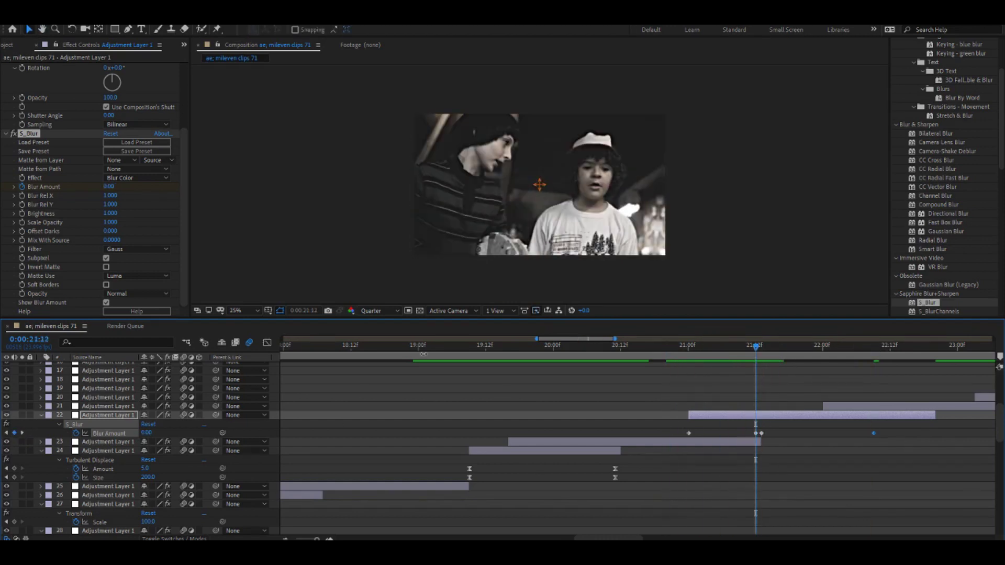
{"action": "key", "text": "j"}
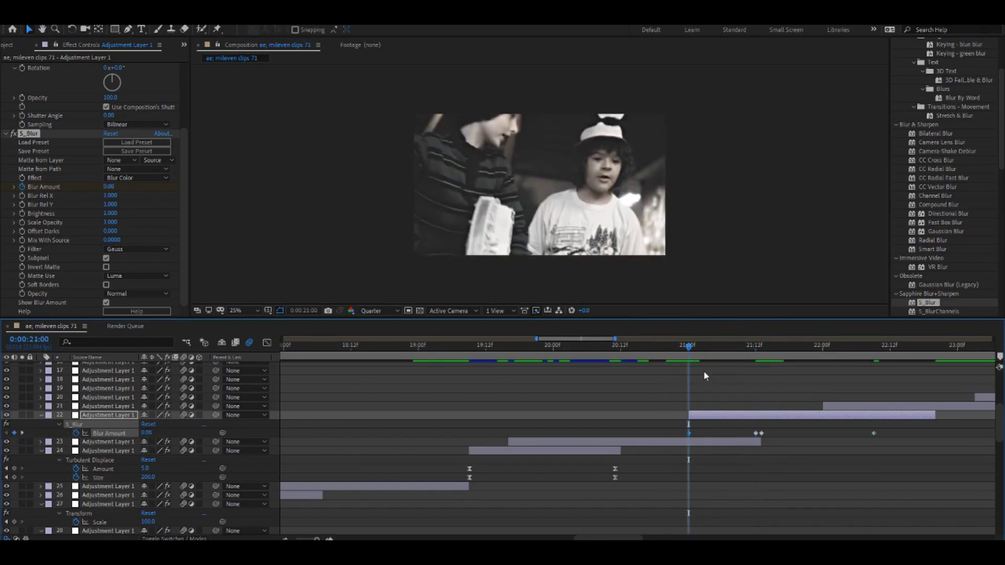
{"action": "key", "text": "space"}
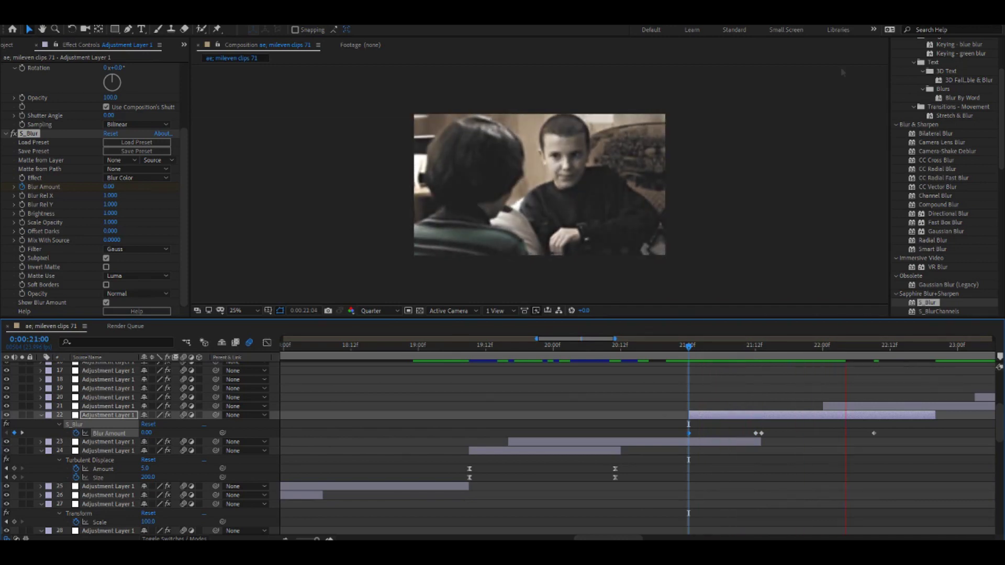
Keyframe the layer 51 clip's Scale from 100% at 0:00:21:13 up to 127% at 0:00:22:10
{"action": "left_click_drag", "start_coordinate": [848, 355], "coordinate": [542, 378]}
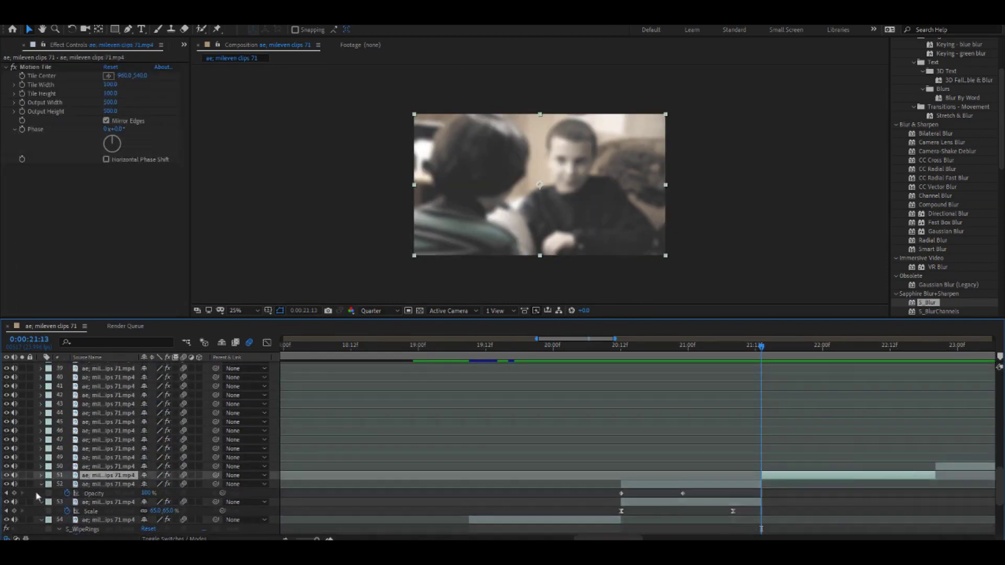
{"action": "key", "text": "s"}
{"action": "key", "text": "space"}
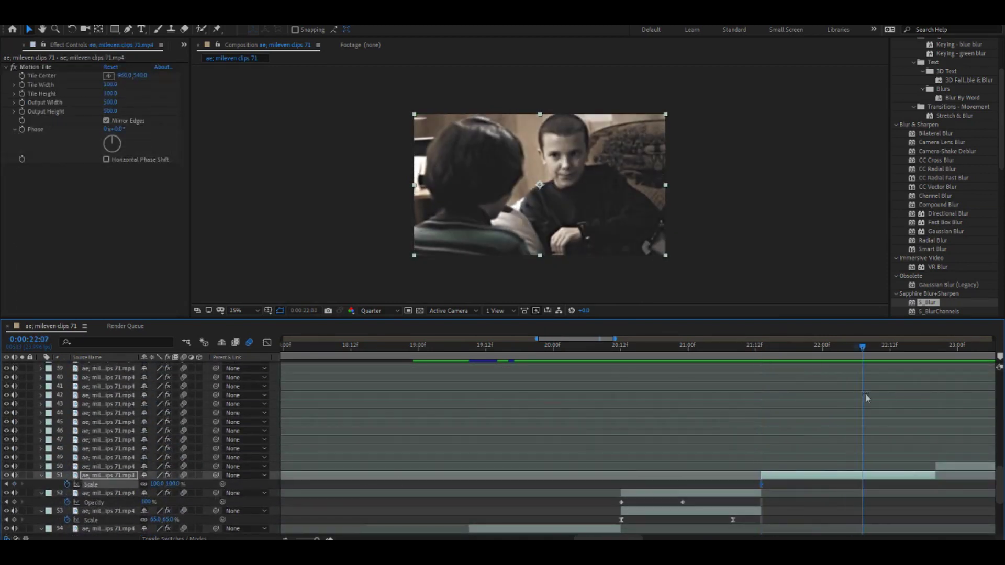
{"action": "key", "text": "space"}
Ease the layer 51 clip's Scale curve so it rises steeply first and flattens toward the end
{"action": "key", "text": "shift+F3"}
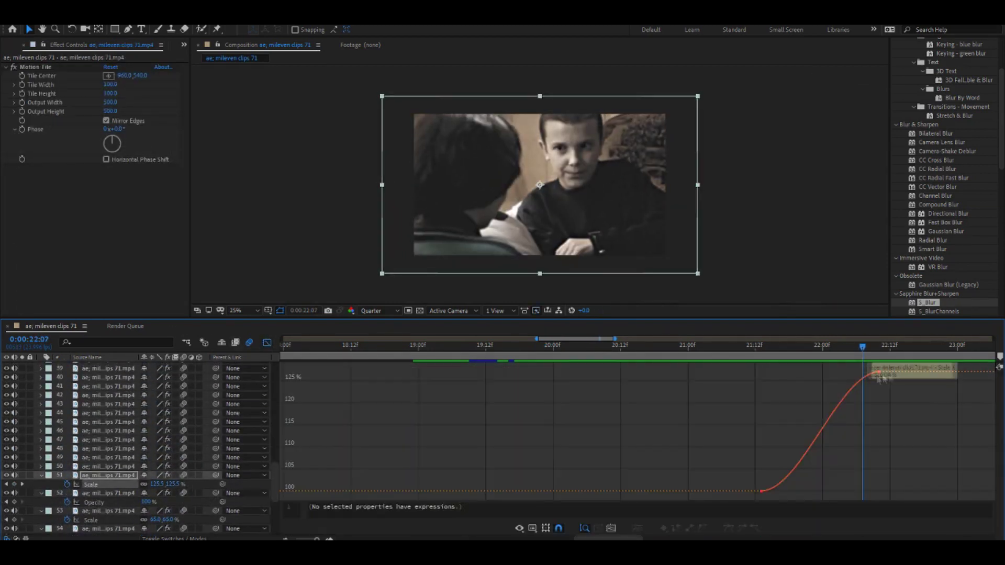
{"action": "left_click_drag", "start_coordinate": [850, 372], "coordinate": [797, 375]}
{"action": "left_click_drag", "start_coordinate": [801, 490], "coordinate": [745, 437]}
{"action": "key", "text": "shift+F3"}
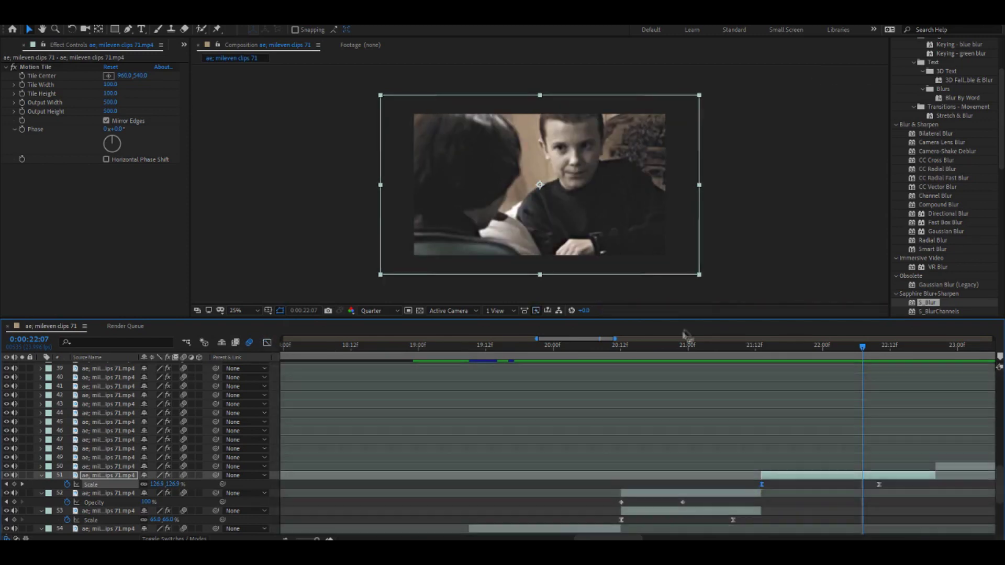
Keyframe the layer 51 clip's Position from 960, 540 at 0:00:21:13 to 960, 661 at 0:00:22:10 with Easy Ease
{"action": "left_click", "coordinate": [761, 345]}
{"action": "key", "text": "shift+p"}
{"action": "left_click", "coordinate": [14, 484]}
{"action": "key", "text": "k"}
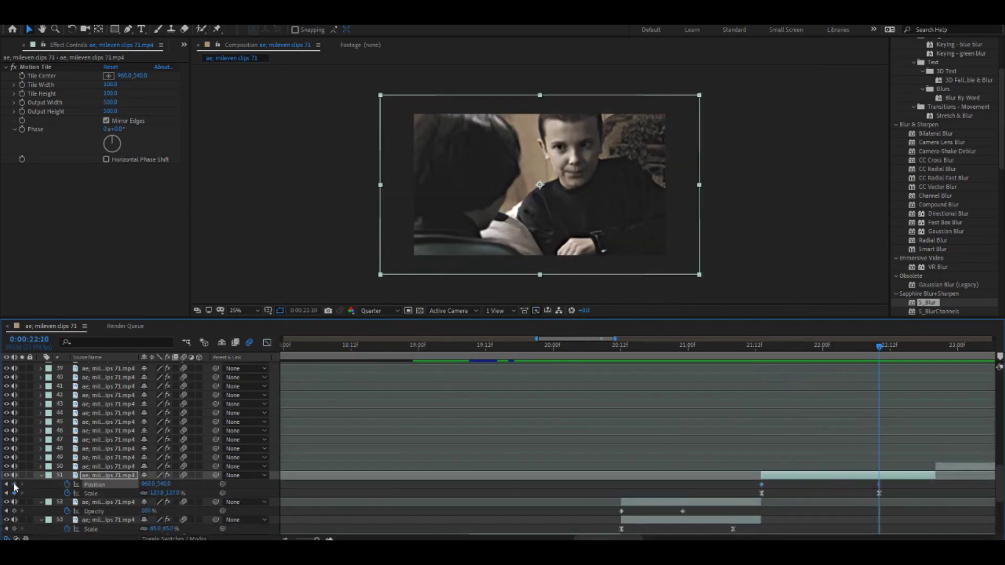
{"action": "key", "text": "F9"}
Reshape the layer 51 clip's Position speed graph to peak at the start and taper off, and preview it
{"action": "key", "text": "shift+F3"}
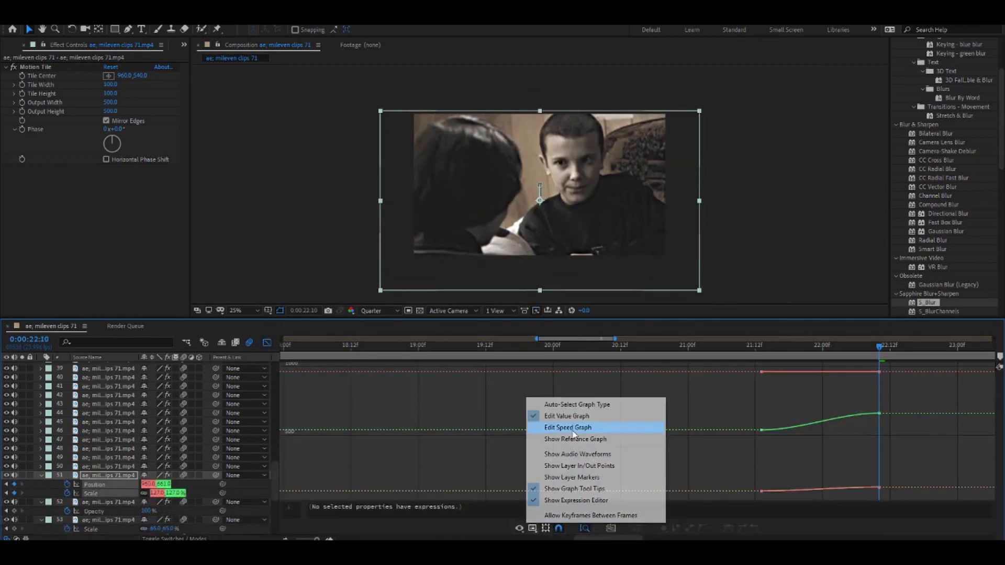
{"action": "right_click", "coordinate": [527, 398]}
{"action": "key", "text": "Escape"}
{"action": "key", "text": "shift+F3"}
{"action": "key", "text": "shift+F3"}
{"action": "left_click_drag", "start_coordinate": [801, 489], "coordinate": [721, 371]}
{"action": "key", "text": "shift+F3"}
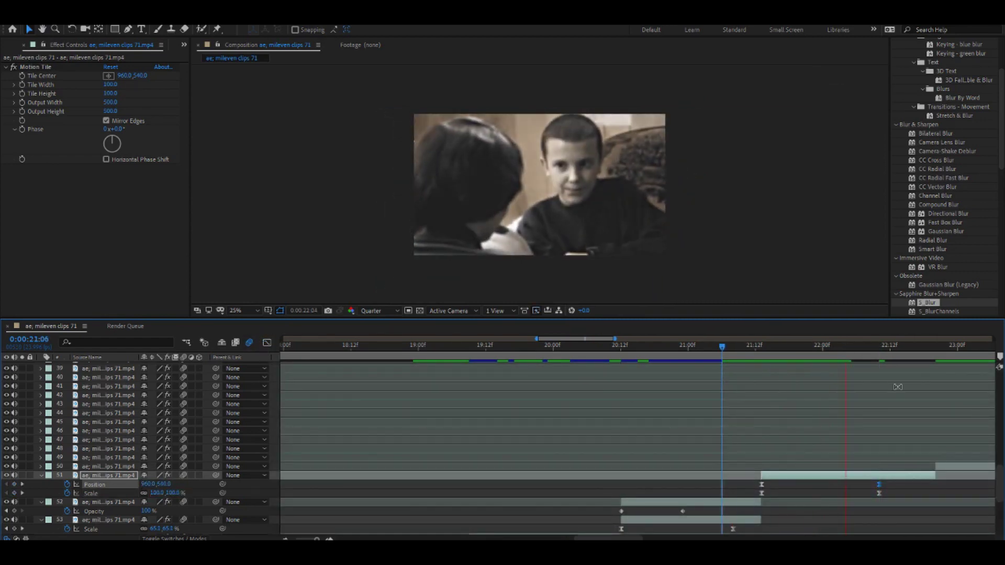
{"action": "key", "text": "space"}
Soften the layer 51 clip's Position speed curve to peak near 500 px/sec, adjust its Scale speed curve to match, and preview the motion
{"action": "key", "text": "shift+F3"}
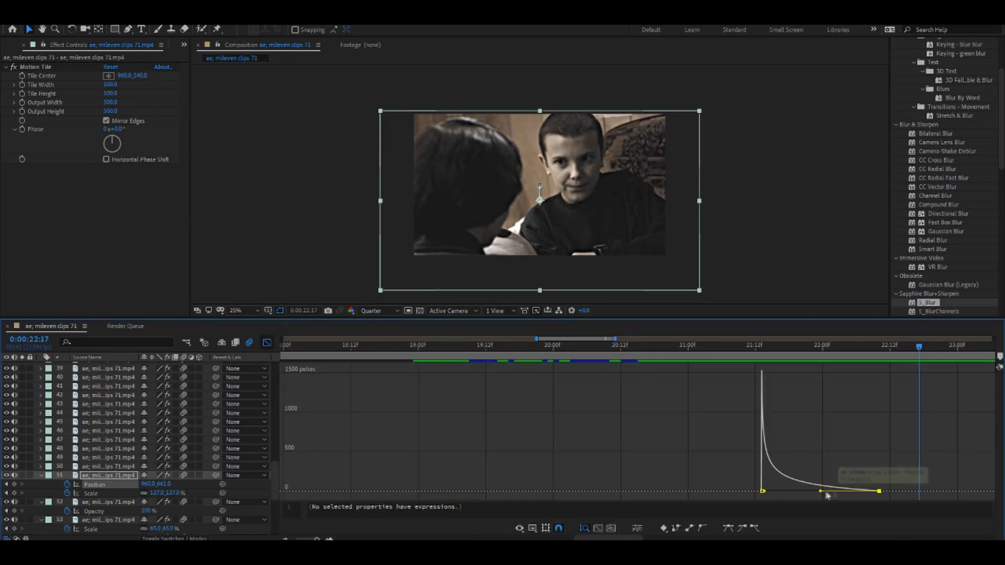
{"action": "left_click", "coordinate": [789, 346]}
{"action": "key", "text": "shift+F3"}
{"action": "left_click", "coordinate": [879, 492]}
{"action": "key", "text": "shift+F3"}
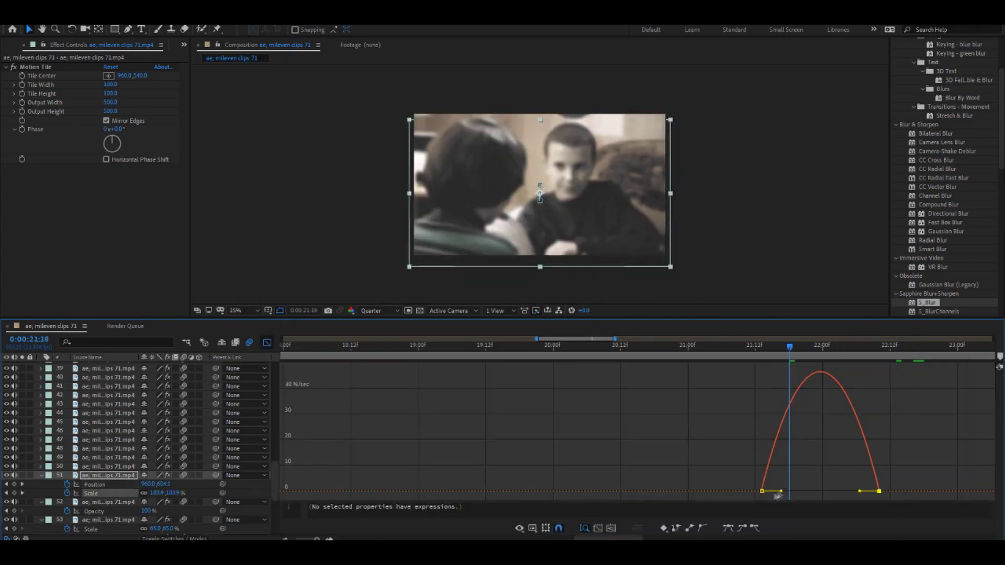
{"action": "left_click_drag", "start_coordinate": [840, 490], "coordinate": [832, 495]}
{"action": "key", "text": "shift+F3"}
{"action": "key", "text": "shift+F3"}
{"action": "left_click", "coordinate": [836, 492]}
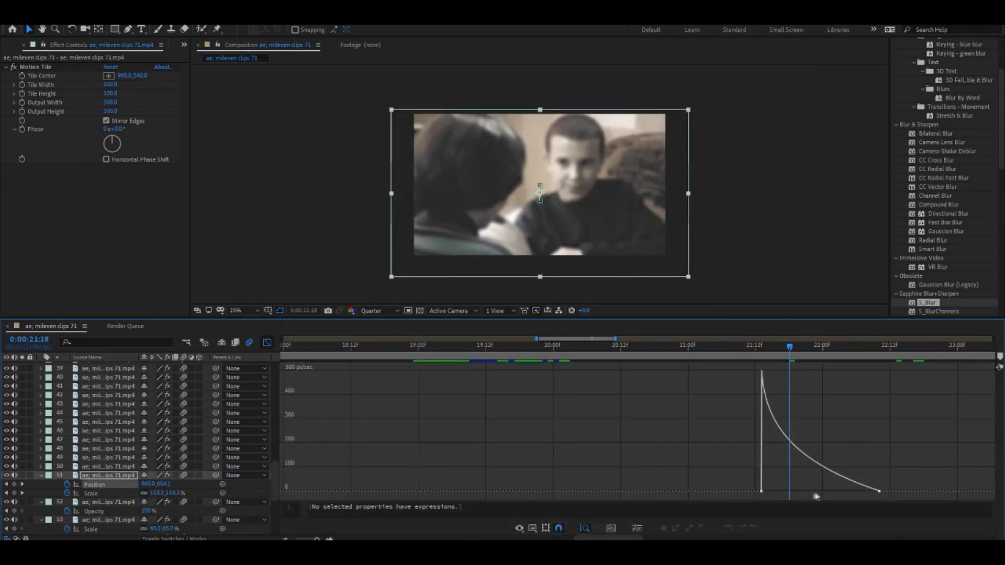
{"action": "key", "text": "shift+F3"}
{"action": "left_click", "coordinate": [739, 346]}
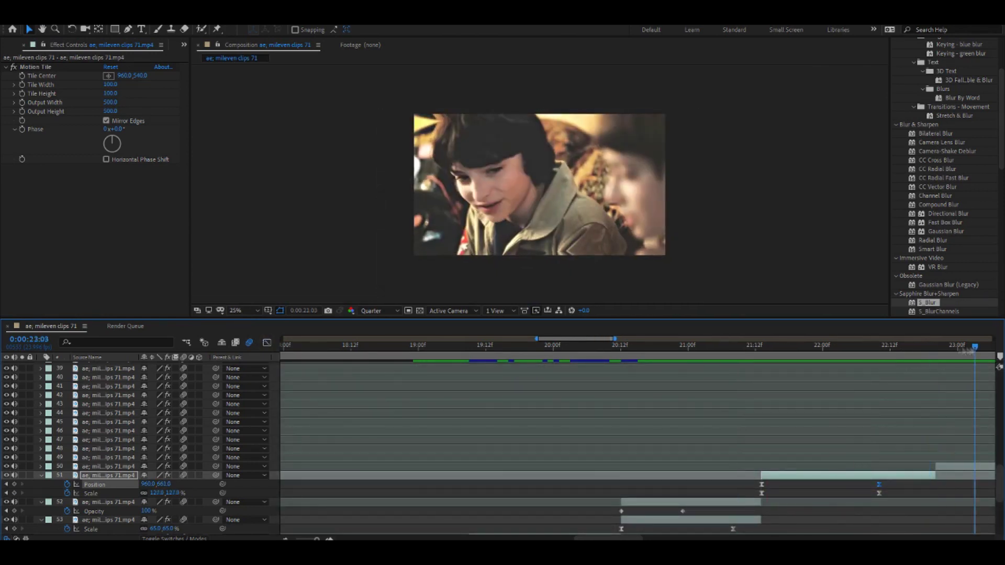
Keyframe the layer 51 clip's Opacity from 100% at about 0:00:22:04 to 0% at 0:00:22:20, and preview the fade
{"action": "left_click", "coordinate": [930, 345]}
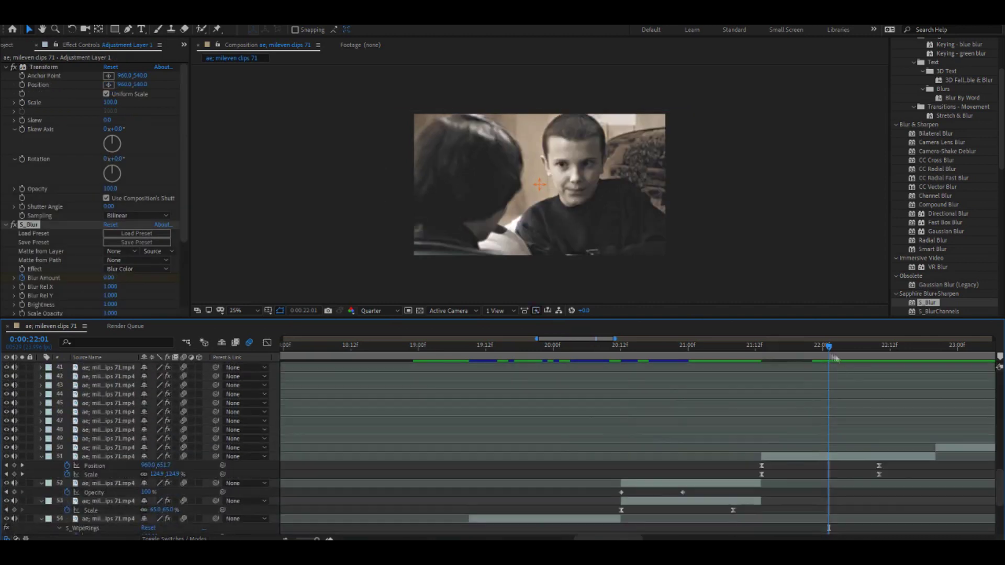
{"action": "left_click", "coordinate": [835, 346]}
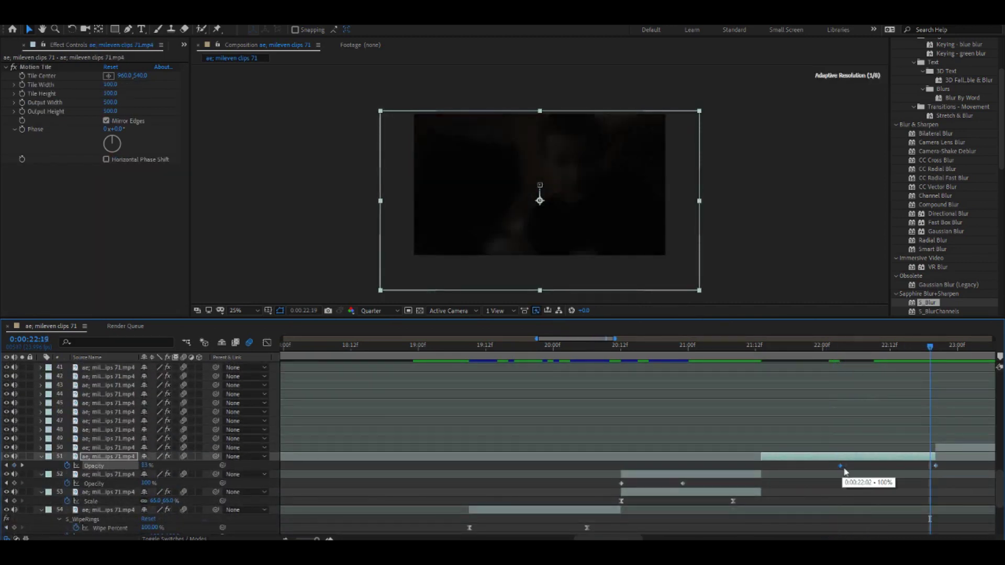
{"action": "left_click_drag", "start_coordinate": [843, 469], "coordinate": [849, 468]}
{"action": "left_click", "coordinate": [716, 345]}
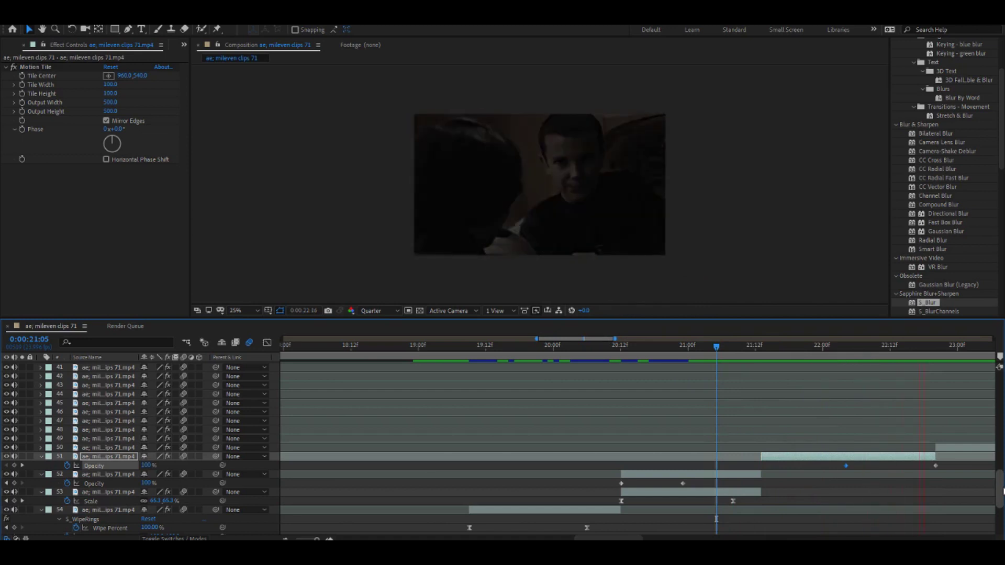
{"action": "left_click_drag", "start_coordinate": [716, 347], "coordinate": [644, 349]}
{"action": "key", "text": "j"}
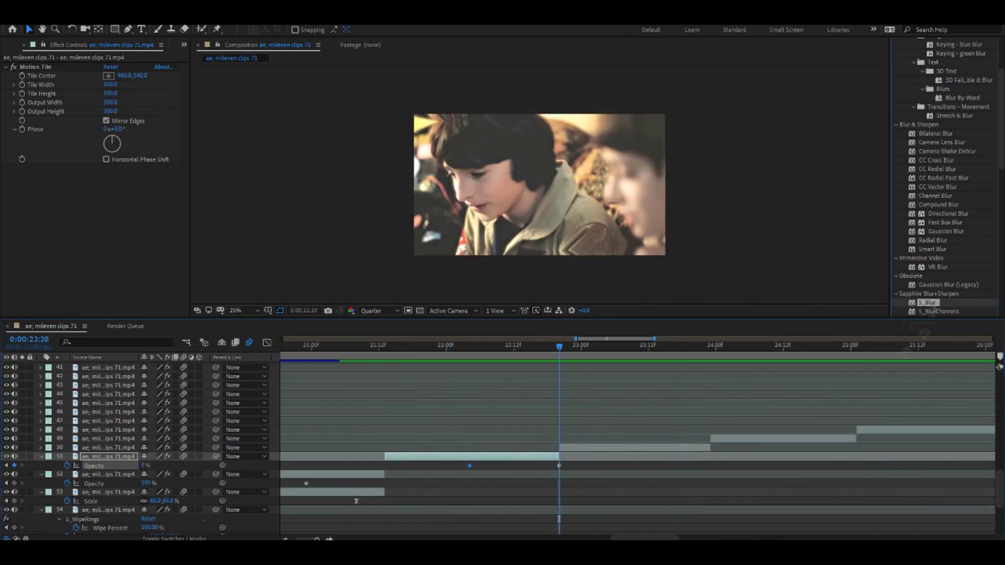
Apply S_Blur to the layer 50 clip with Blur Amount keyframed from 36 at 0:00:22:20 to 0 at about 0:00:23:13, and preview it
{"action": "key", "text": "ctrl+Up"}
{"action": "key", "text": "u"}
{"action": "left_click_drag", "start_coordinate": [559, 456], "coordinate": [654, 456]}
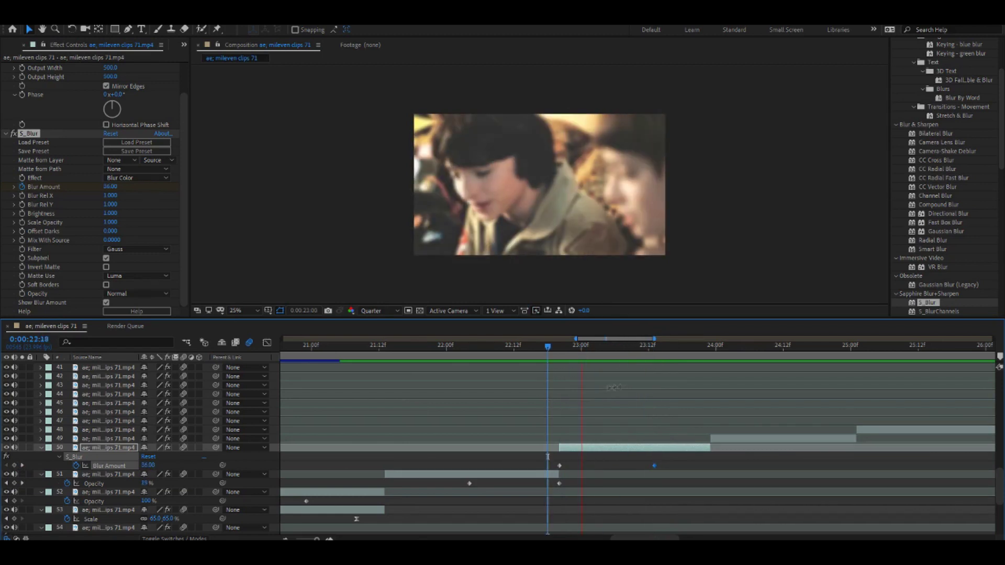
{"action": "left_click_drag", "start_coordinate": [454, 403], "coordinate": [841, 356]}
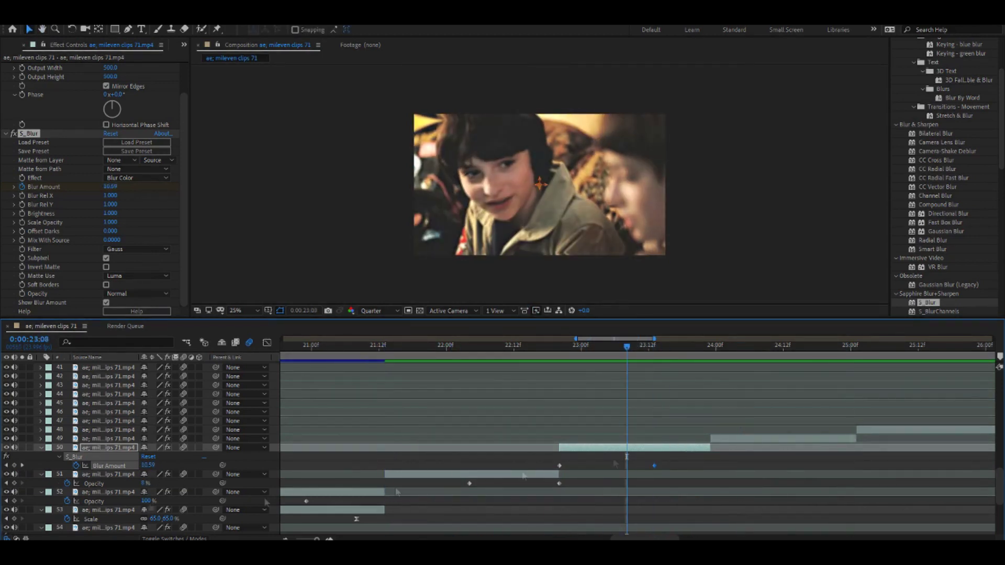
Keyframe the layer 50 clip's Scale from 88% at 0:00:23:10 down to about 49% at the clip's end
{"action": "key", "text": "s"}
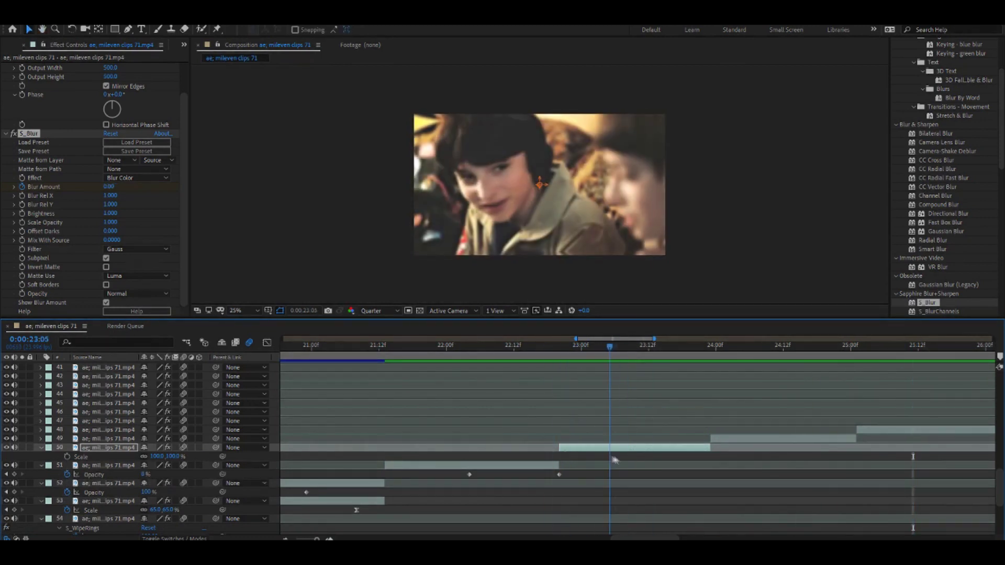
{"action": "left_click", "coordinate": [67, 456]}
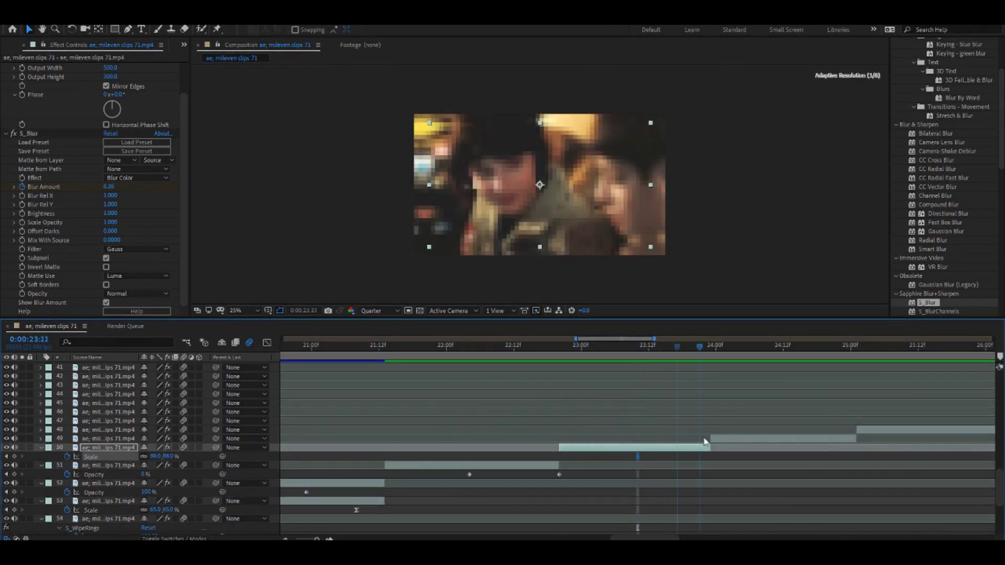
{"action": "left_click_drag", "start_coordinate": [517, 467], "coordinate": [521, 467]}
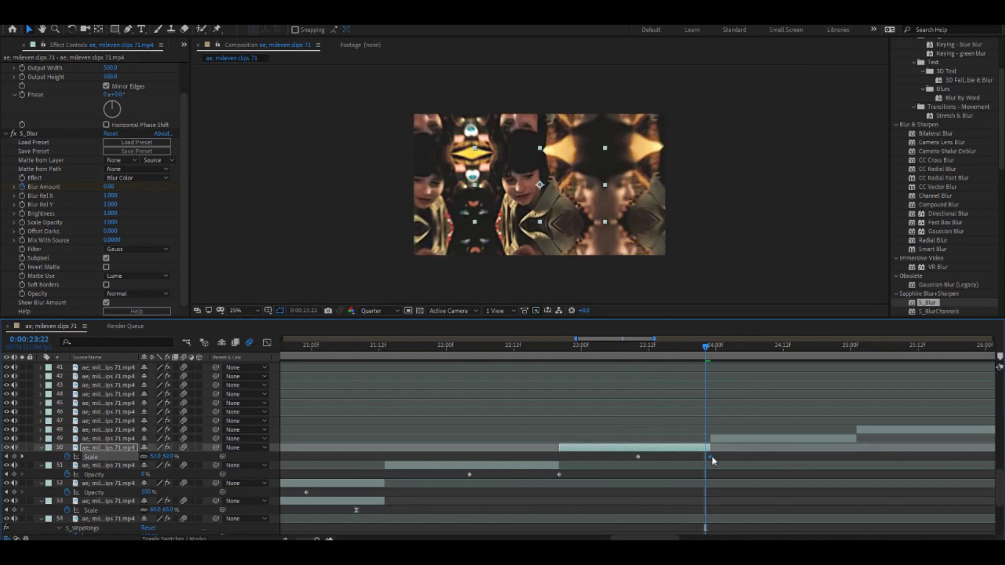
{"action": "left_click_drag", "start_coordinate": [712, 460], "coordinate": [631, 460]}
Ease the layer 50 clip's Scale curve so it falls slowly first and drops steeply at the end, and preview it
{"action": "key", "text": "F9"}
{"action": "key", "text": "shift+F3"}
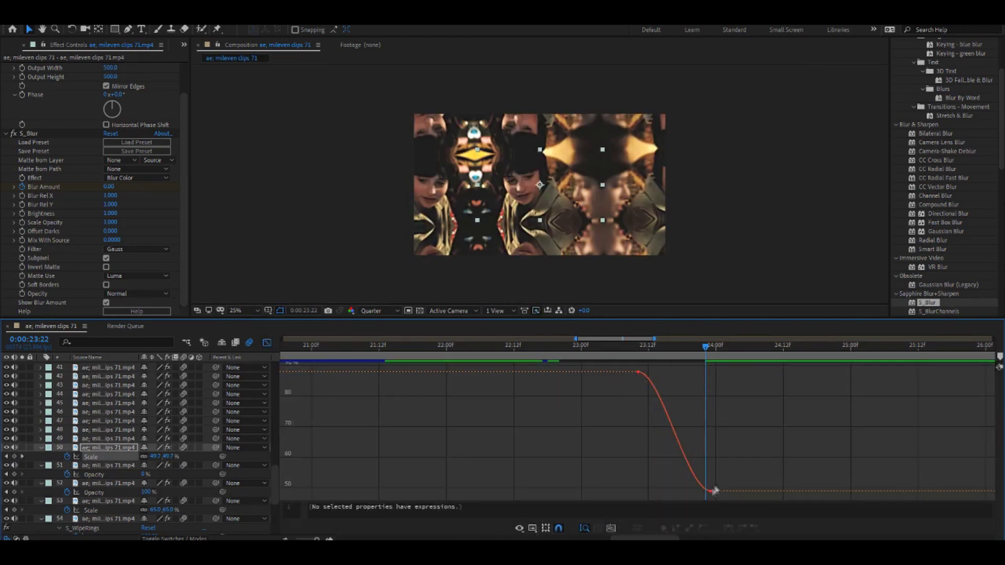
{"action": "left_click_drag", "start_coordinate": [712, 491], "coordinate": [747, 451]}
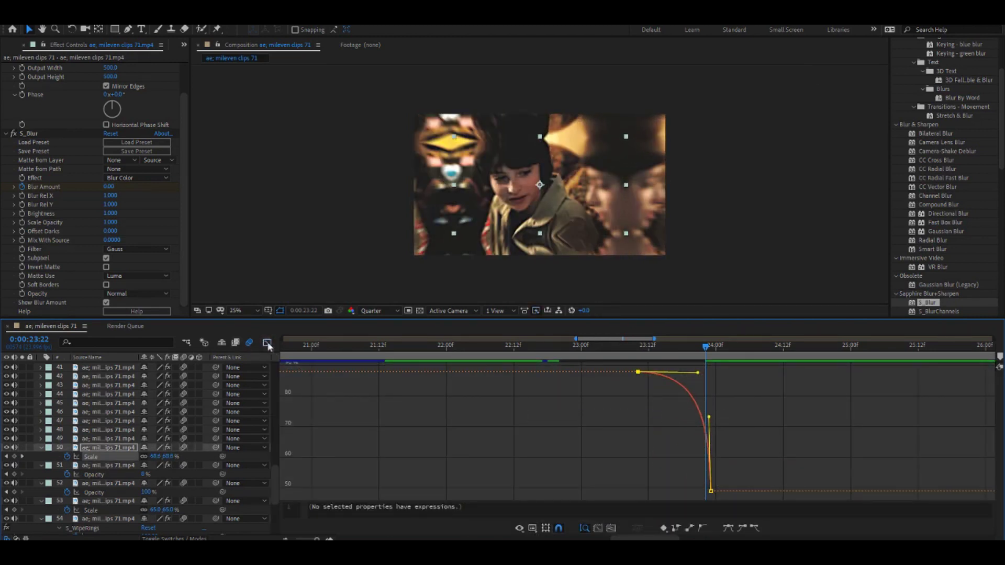
{"action": "key", "text": "shift+F3"}
{"action": "key", "text": "space"}
Pre-compose the layer 50 clip under the default name, moving all its attributes into the new composition
{"action": "right_click", "coordinate": [651, 450]}
{"action": "left_click", "coordinate": [673, 399]}
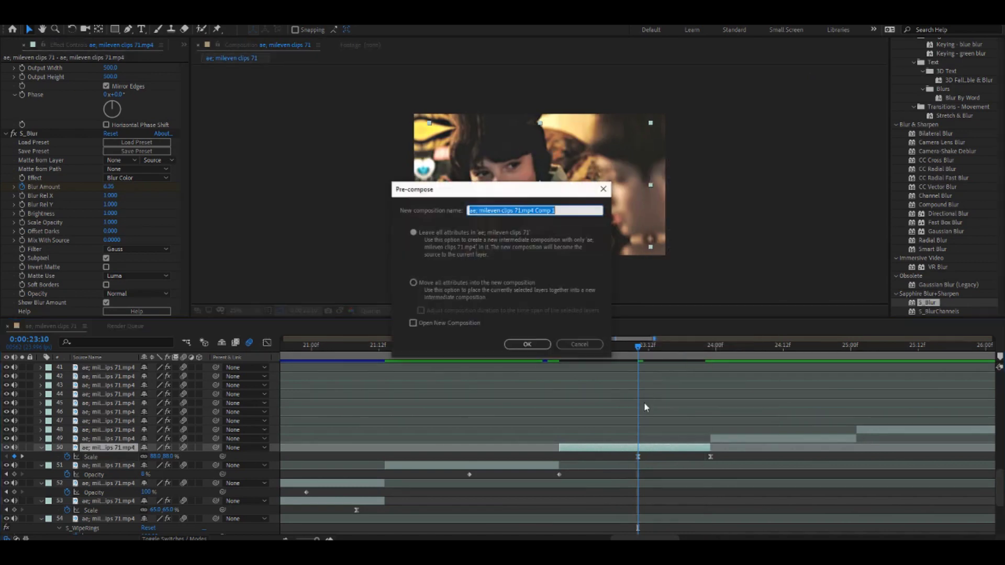
{"action": "key", "text": "Return"}
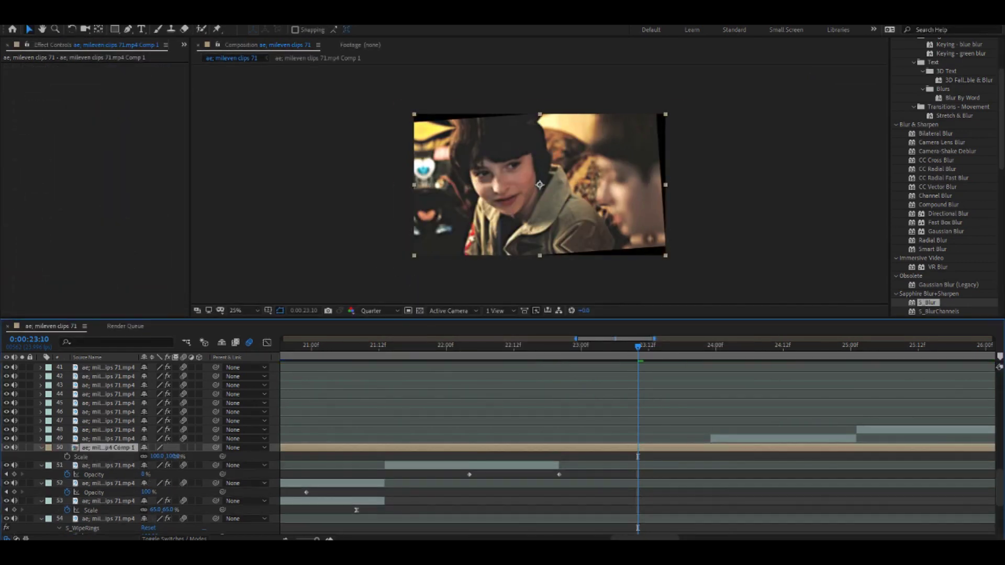
Trim the pre-composed layer 50 back to the original clip span and apply the "ultimate warp pinch (1)" preset at 0:00:23:10
{"action": "left_click_drag", "start_coordinate": [637, 456], "coordinate": [554, 463]}
{"action": "key", "text": "ctrl+shift+d"}
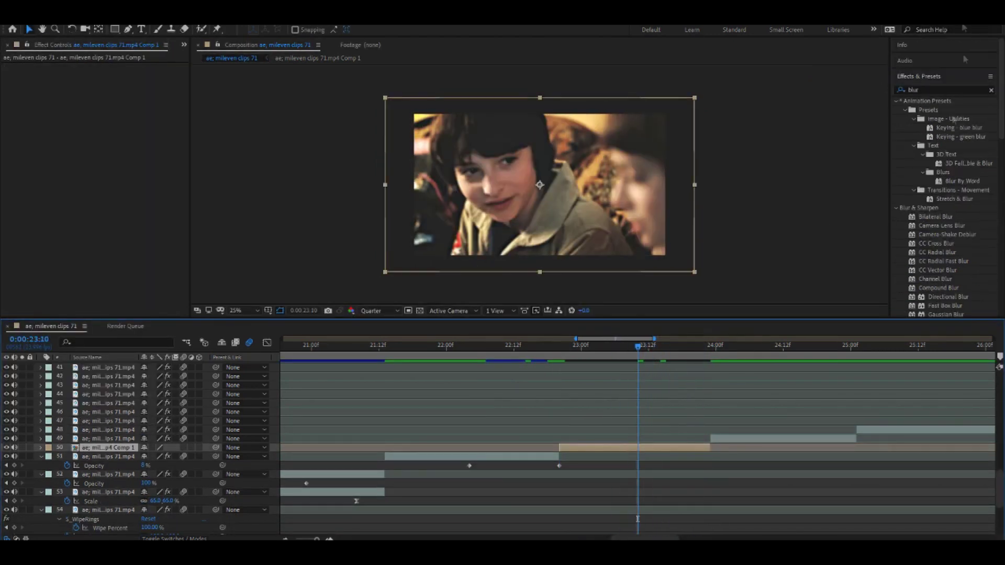
{"action": "type", "text": "warp"}
{"action": "double_click", "coordinate": [957, 118]}
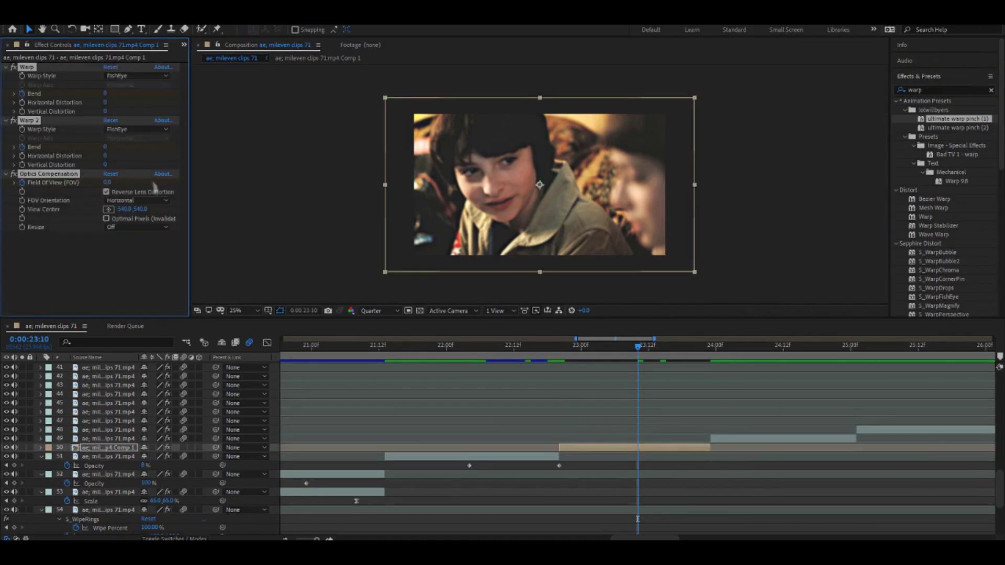
Move the ending Warp, Warp 2 and Optics Compensation keyframes on layer 50 to the clip's end at 0:00:23:23, and preview it
{"action": "key", "text": "u"}
{"action": "left_click_drag", "start_coordinate": [769, 468], "coordinate": [716, 471]}
{"action": "key", "text": "shift+F3"}
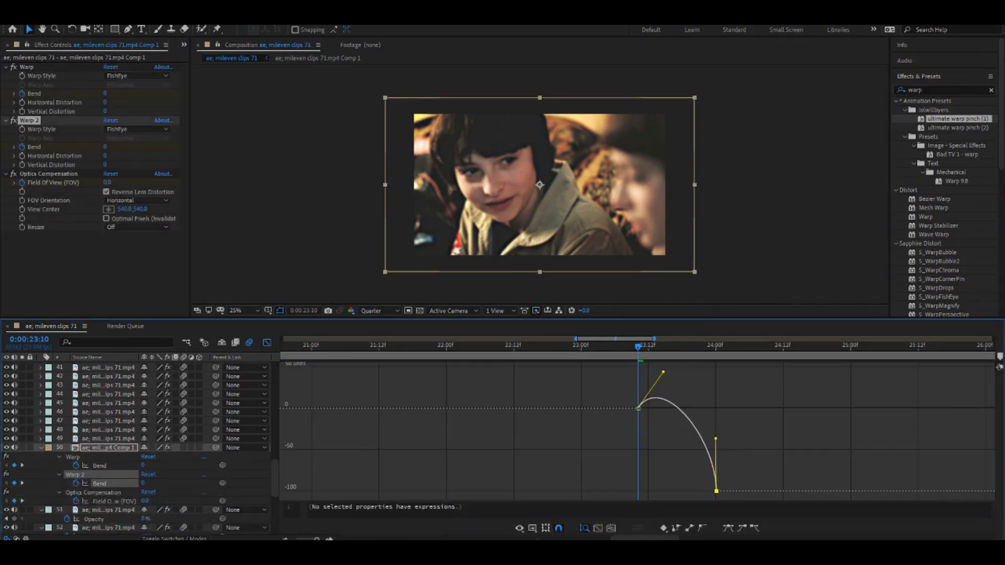
{"action": "key", "text": "shift+F3"}
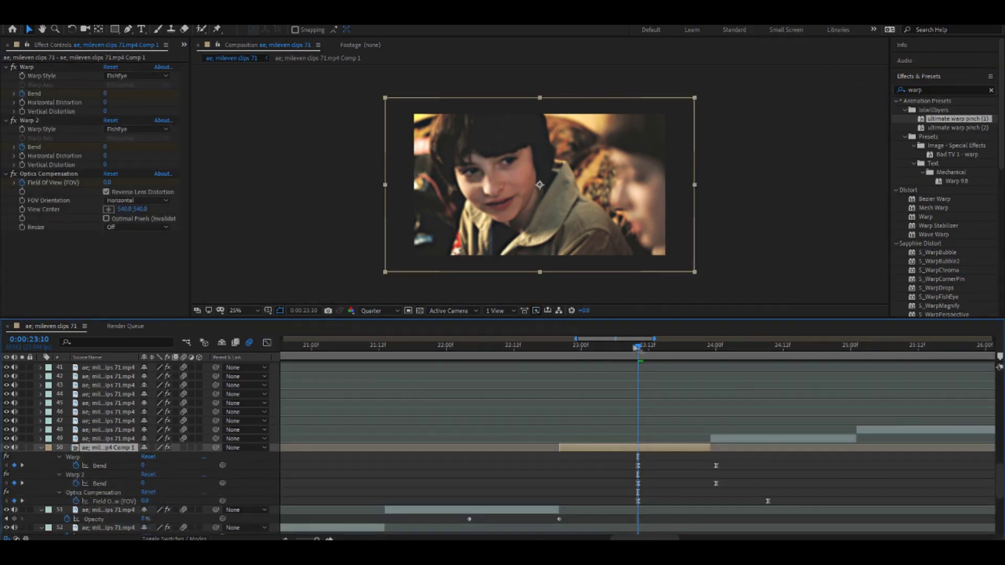
{"action": "key", "text": "k"}
{"action": "left_click_drag", "start_coordinate": [767, 501], "coordinate": [710, 501]}
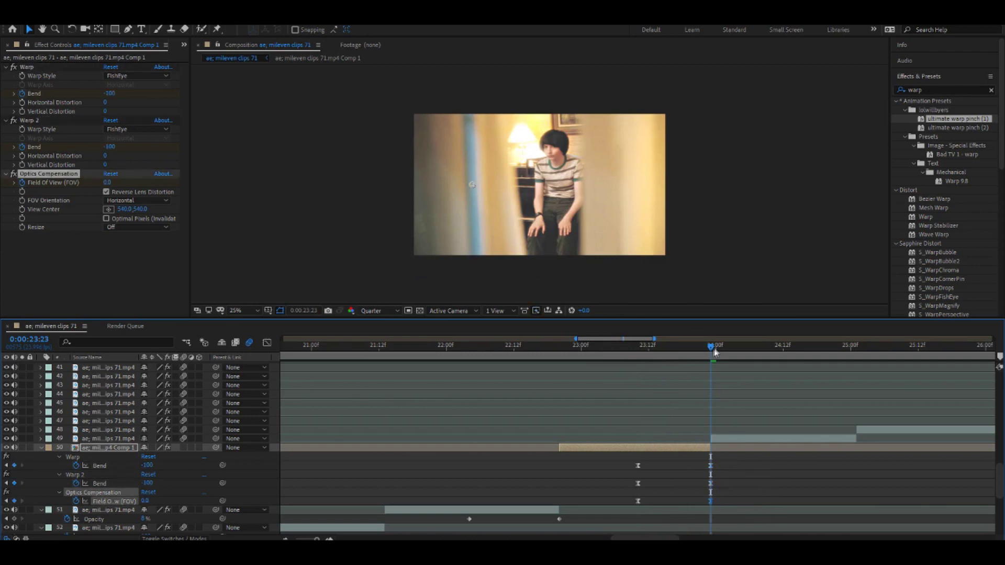
{"action": "left_click_drag", "start_coordinate": [615, 346], "coordinate": [615, 386]}
{"action": "key", "text": "space"}
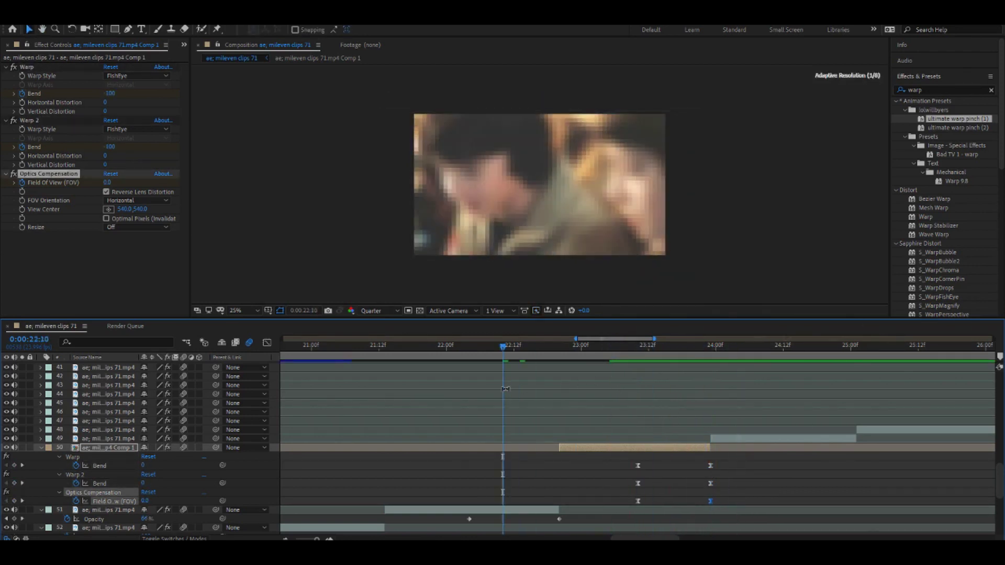
Keyframe the layer 49 clip's Scale from 0:00:23:23 down to 90% at 0:00:24:12 and about 50% at the clip's end
{"action": "left_click", "coordinate": [742, 438]}
{"action": "key", "text": "u"}
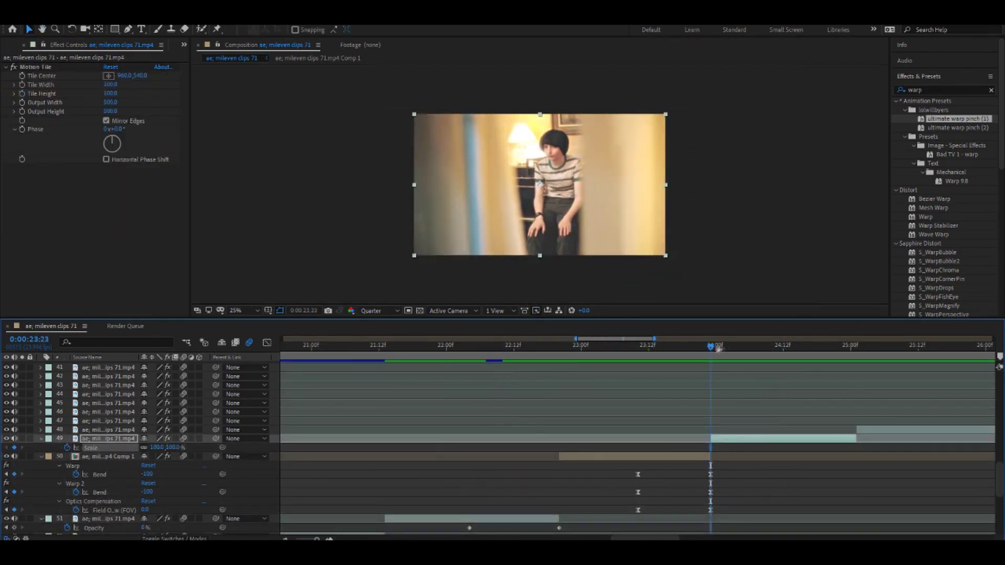
{"action": "key", "text": "shift+Page_Down"}
{"action": "left_click_drag", "start_coordinate": [167, 447], "coordinate": [137, 447]}
{"action": "key", "text": "o"}
{"action": "left_click_drag", "start_coordinate": [850, 452], "coordinate": [701, 442]}
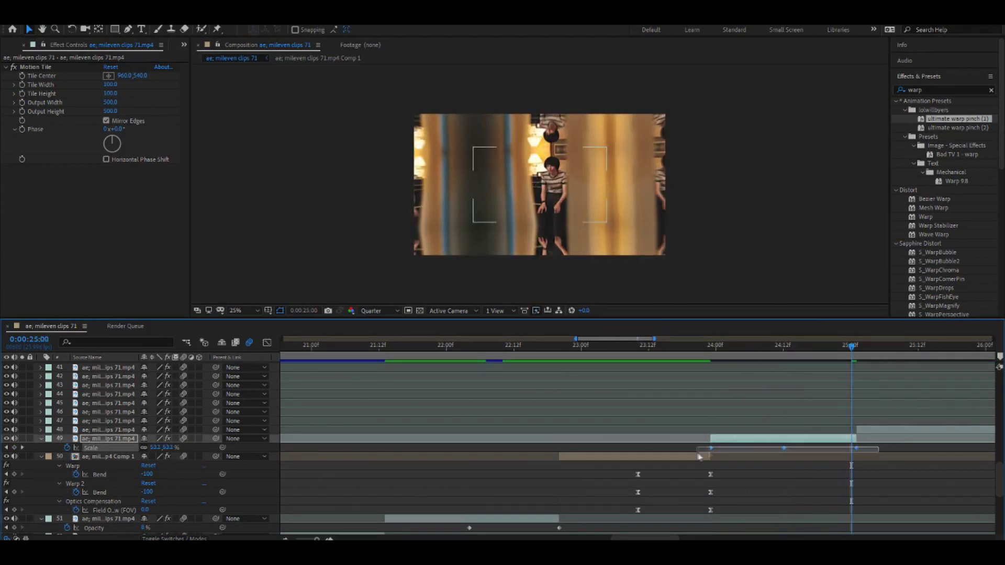
Easy-ease the layer 49 Scale keyframes, shape the curve to drop steeply from the first keyframe, and preview it
{"action": "key", "text": "F9"}
{"action": "key", "text": "shift+F3"}
{"action": "key", "text": "space"}
{"action": "left_click_drag", "start_coordinate": [736, 372], "coordinate": [696, 395]}
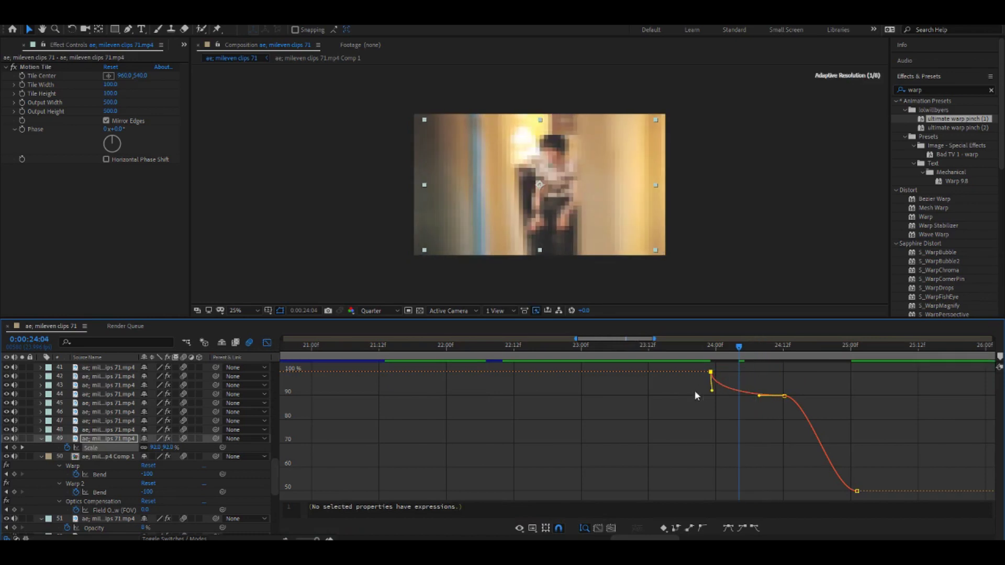
{"action": "key", "text": "space"}
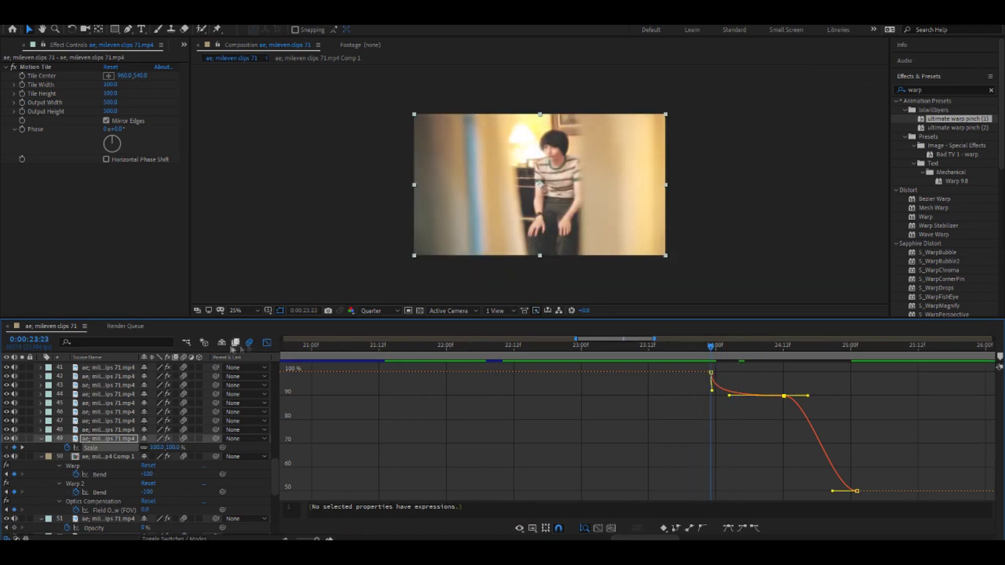
Raise the layer 49 clip's starting Scale to 178% and reshape its curve to drop steeply at both ends
{"action": "key", "text": "shift+F3"}
{"action": "key", "text": "shift+F3"}
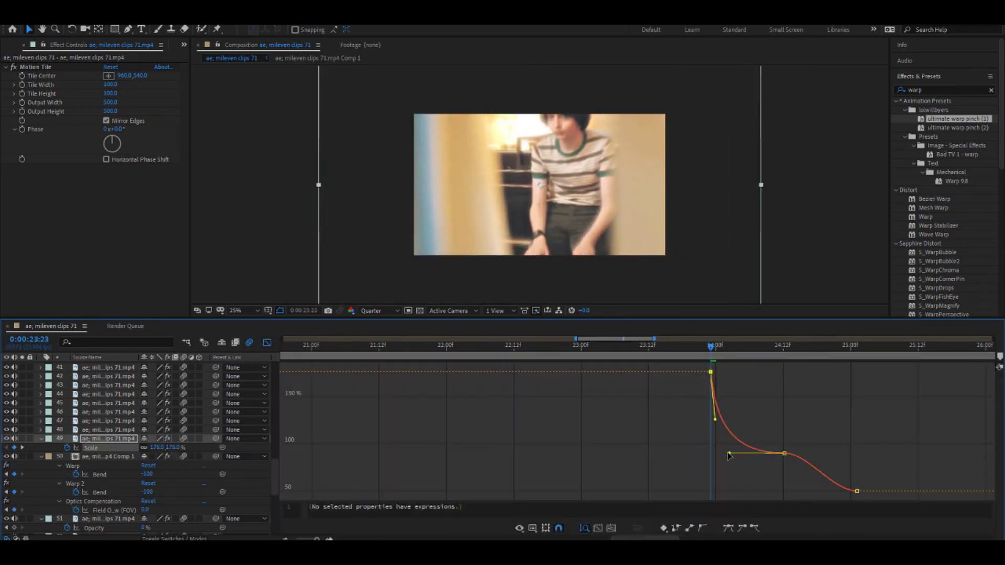
{"action": "left_click_drag", "start_coordinate": [747, 346], "coordinate": [750, 367]}
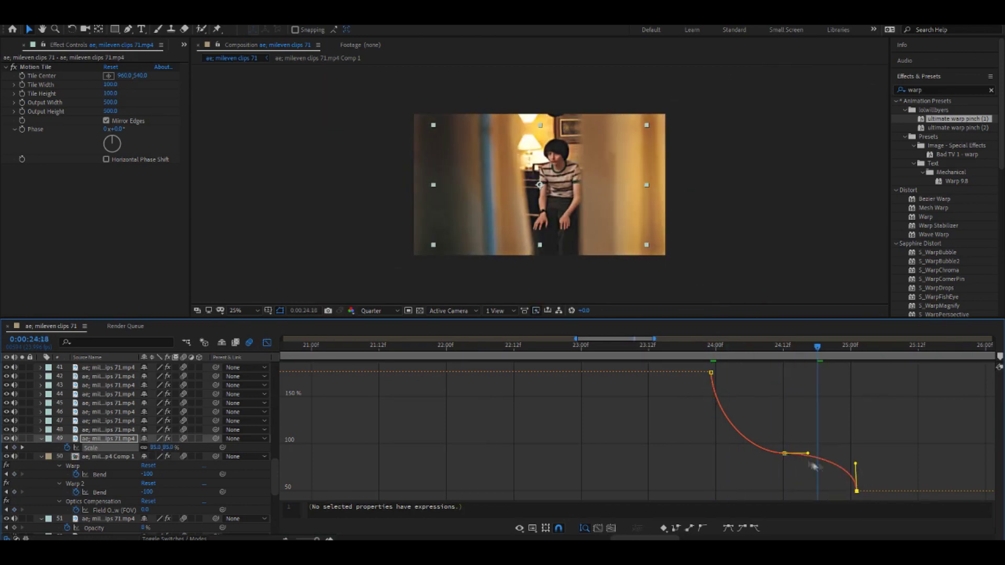
{"action": "key", "text": "shift+F3"}
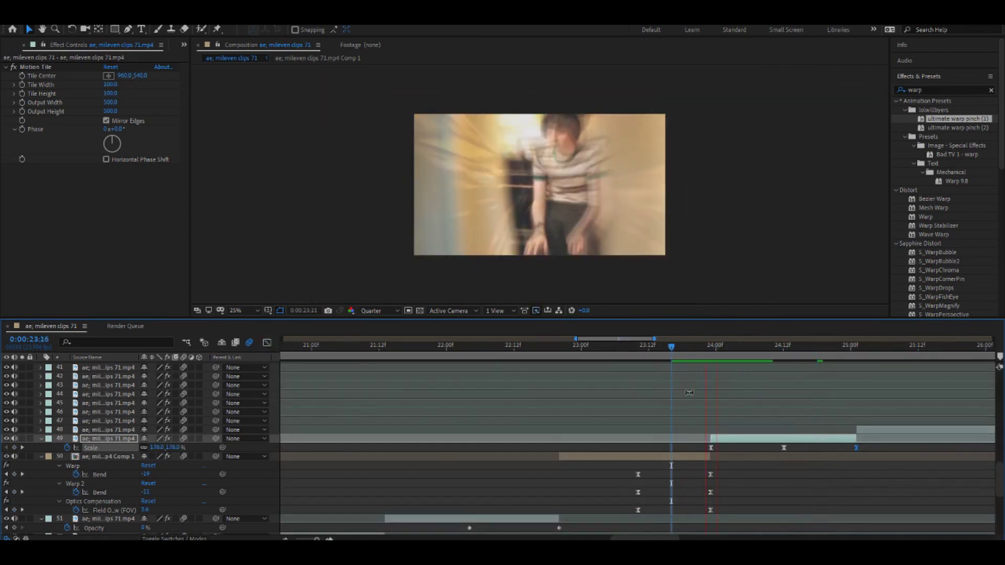
Pre-compose the layer 49 clip and trim the new composition to the clip's span from 0:00:23:23 to the next clip's start
{"action": "right_click", "coordinate": [795, 438]}
{"action": "left_click", "coordinate": [832, 394]}
{"action": "left_click", "coordinate": [522, 343]}
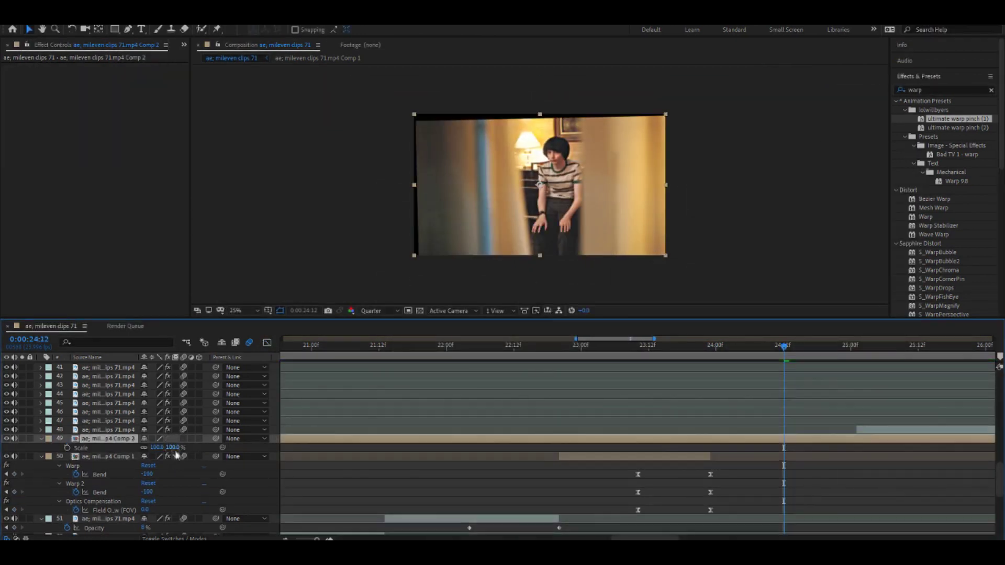
{"action": "left_click", "coordinate": [706, 345]}
{"action": "left_click_drag", "start_coordinate": [707, 425], "coordinate": [857, 434]}
{"action": "left_click", "coordinate": [784, 345]}
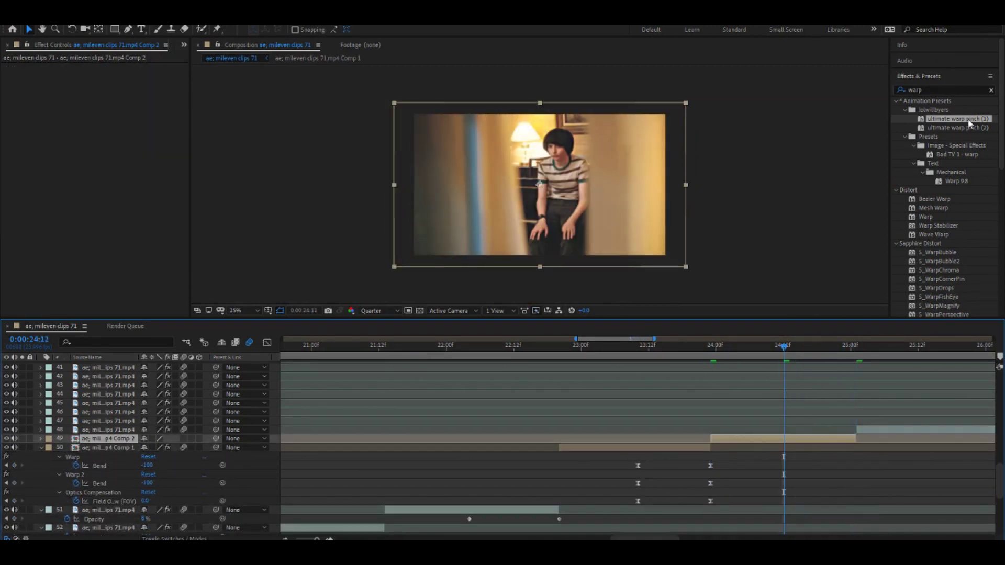
Copy the layer 50 warp and Optics Compensation keyframes to layer 49 at 0:00:24:12, set both Warp Styles to FishEye, and preview
{"action": "left_click_drag", "start_coordinate": [731, 459], "coordinate": [632, 507]}
{"action": "key", "text": "ctrl+c"}
{"action": "left_click", "coordinate": [785, 438]}
{"action": "key", "text": "ctrl+v"}
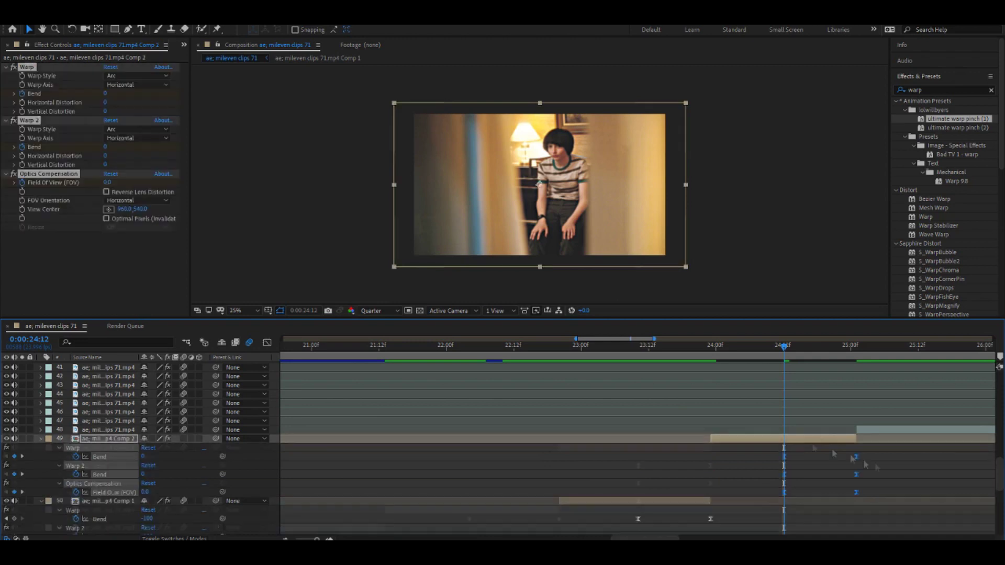
{"action": "key", "text": "space"}
{"action": "left_click", "coordinate": [136, 128]}
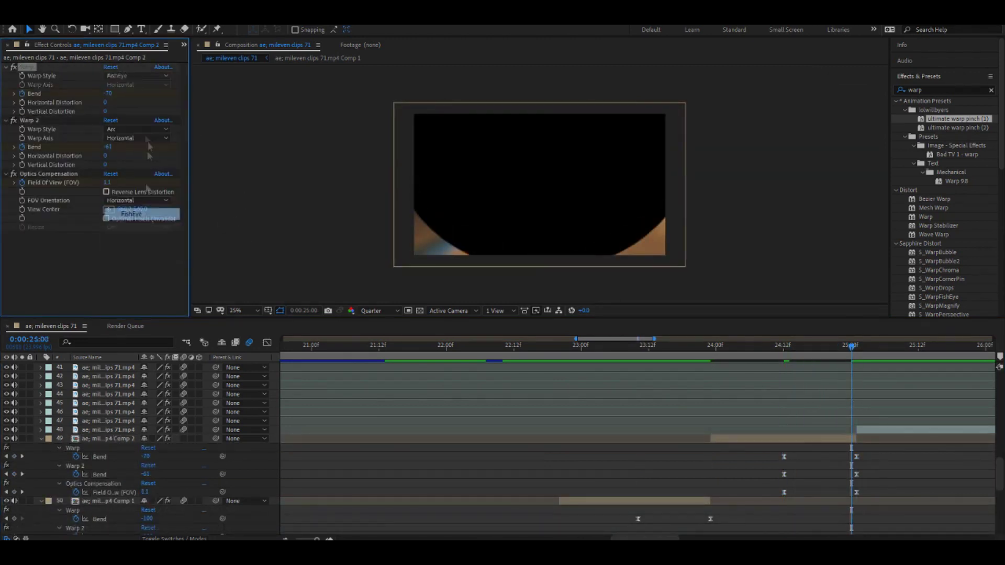
{"action": "left_click", "coordinate": [136, 267]}
{"action": "left_click", "coordinate": [838, 349]}
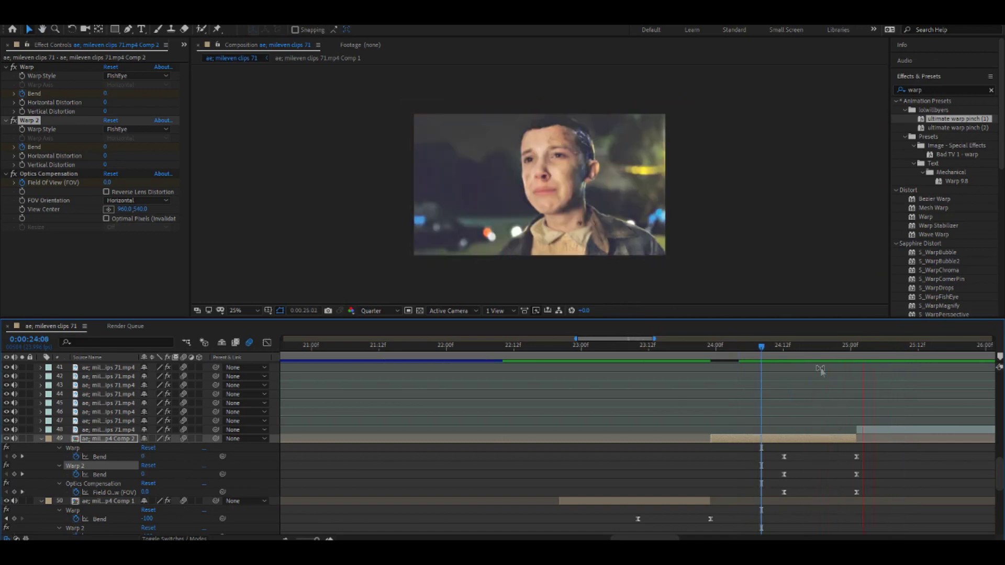
{"action": "left_click", "coordinate": [65, 430]}
{"action": "key", "text": "s"}
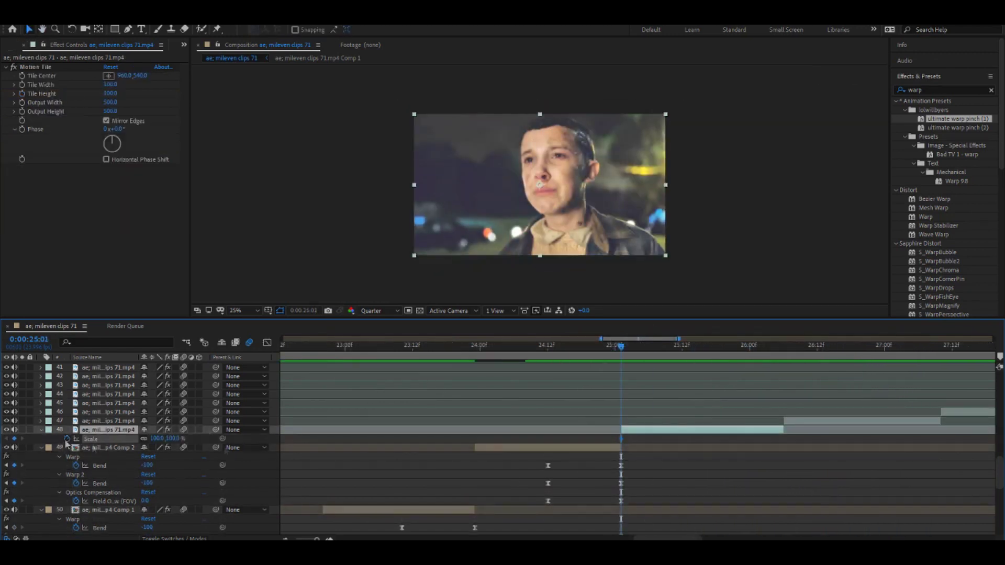
{"action": "left_click", "coordinate": [66, 438]}
{"action": "key", "text": "shift+Page_Down"}
{"action": "mouse_move", "coordinate": [157, 438]}
{"action": "left_mouse_down"}
{"action": "mouse_move", "coordinate": [167, 438]}
{"action": "mouse_move", "coordinate": [152, 438]}
{"action": "left_mouse_up"}
{"action": "key", "text": "space"}
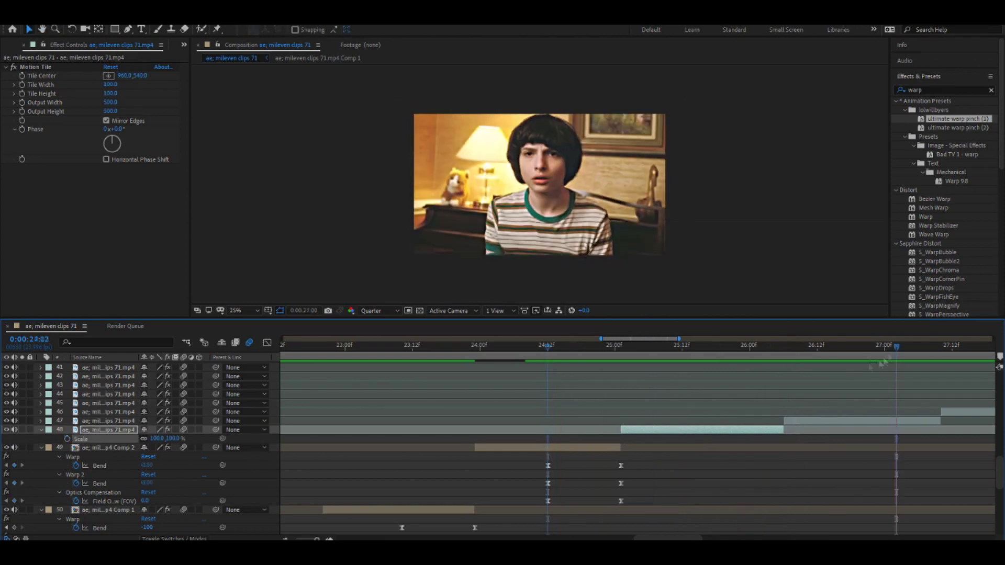
Add reversed Optics Compensation to the layer 49 composition, keyframing Field Of View from about 110 at 0:00:23:23 to 0 at 0:00:24:12
{"action": "key", "text": "ctrl+5"}
{"action": "type", "text": "optic"}
{"action": "left_click_drag", "start_coordinate": [946, 109], "coordinate": [108, 447]}
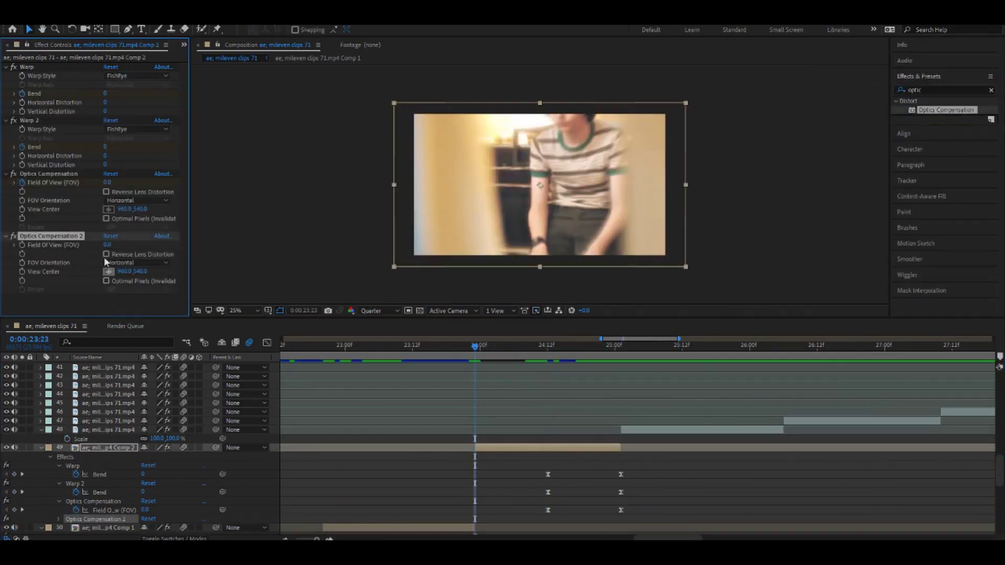
{"action": "left_click_drag", "start_coordinate": [108, 244], "coordinate": [290, 296]}
{"action": "left_click", "coordinate": [21, 245]}
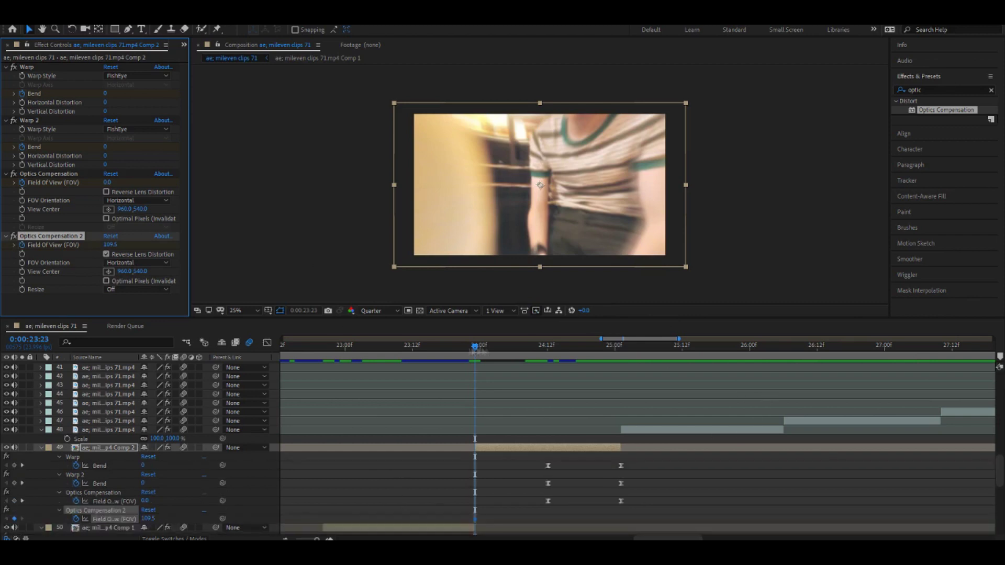
{"action": "left_click", "coordinate": [430, 361]}
{"action": "left_click_drag", "start_coordinate": [430, 361], "coordinate": [535, 444]}
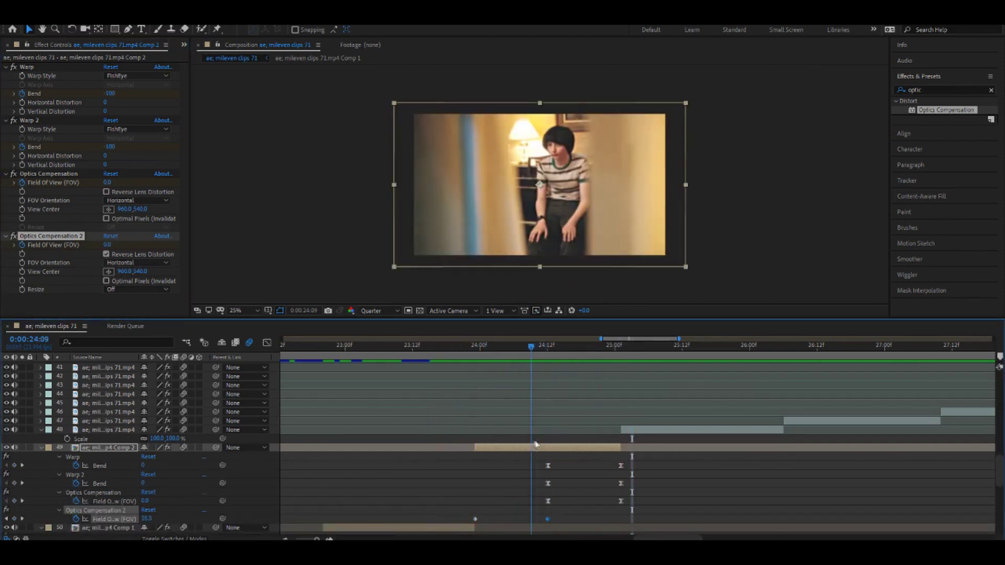
{"action": "left_click_drag", "start_coordinate": [536, 346], "coordinate": [419, 346]}
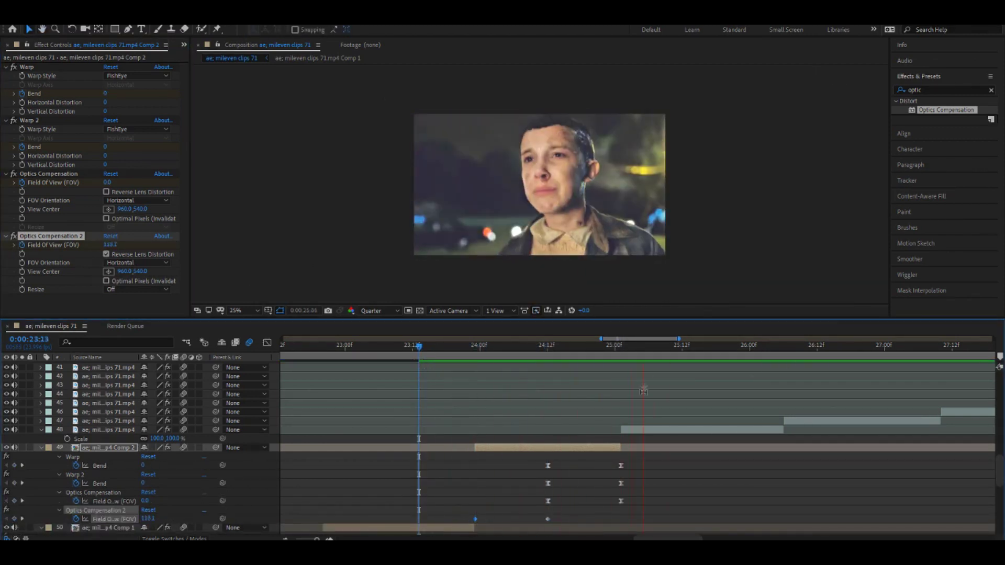
Keyframe the layer 48 clip's Scale from 168% at 0:00:25:01 to 100% at about 0:00:25:15, with an eased curve that drops steeply first
{"action": "left_click", "coordinate": [628, 441]}
{"action": "key", "text": "alt+shift+s"}
{"action": "key", "text": "j"}
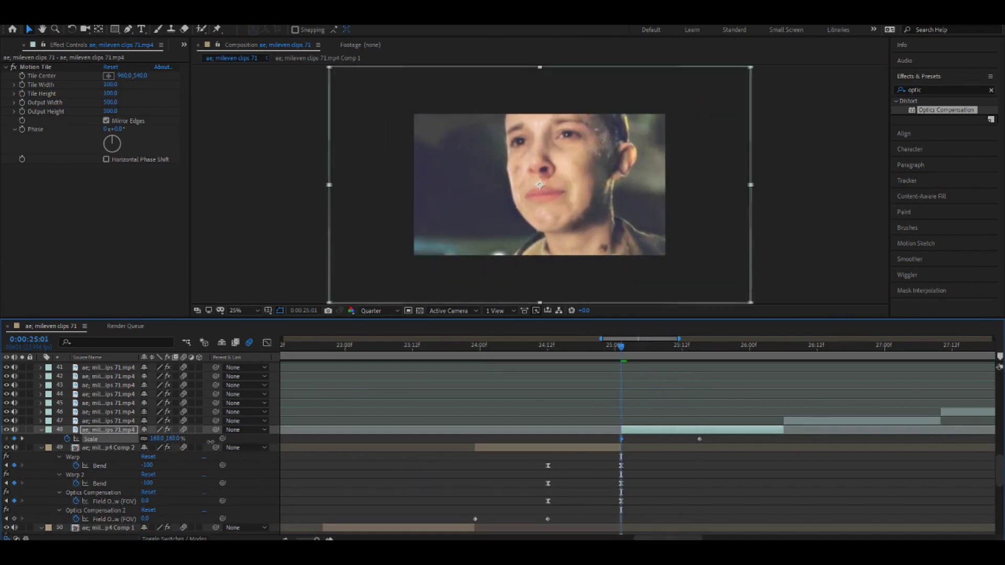
{"action": "key", "text": "F9"}
{"action": "key", "text": "shift+F3"}
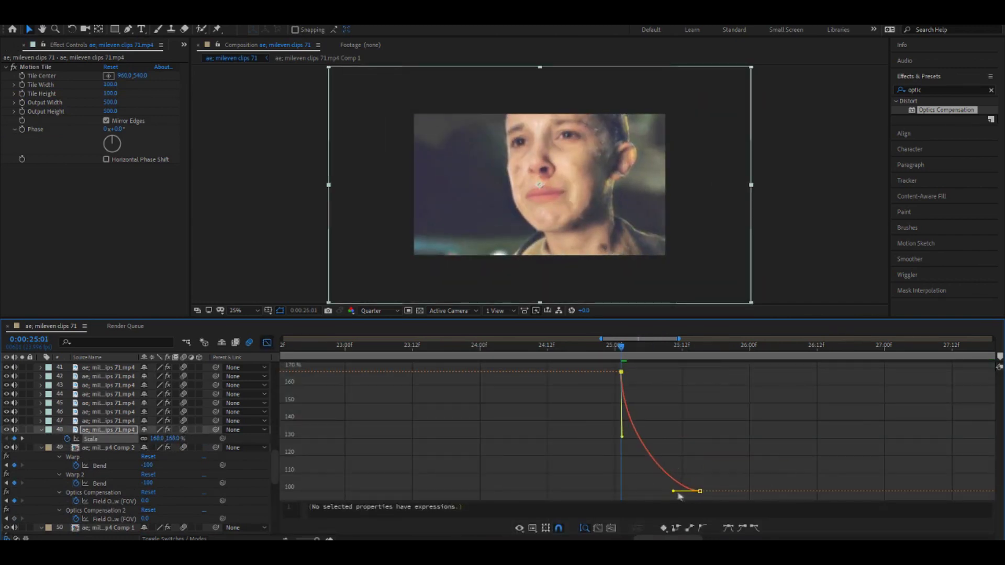
{"action": "key", "text": "shift+F3"}
Add reversed Optics Compensation with Field Of View keyframed down to 0 on the layer 48 clip, and fade its Opacity to 0% by 0:00:26:06
{"action": "left_click_drag", "start_coordinate": [946, 110], "coordinate": [101, 192]}
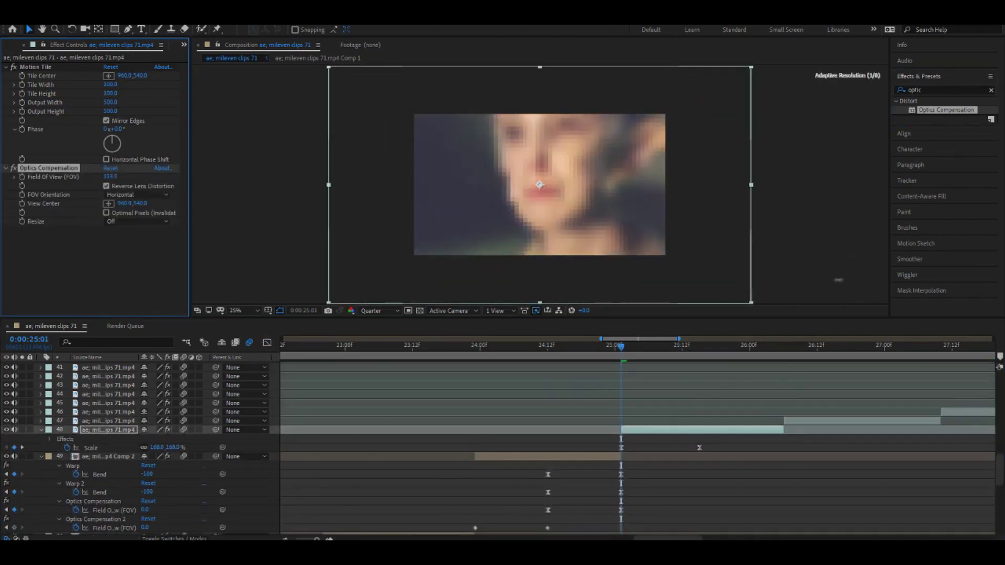
{"action": "left_click", "coordinate": [22, 177]}
{"action": "key", "text": "space"}
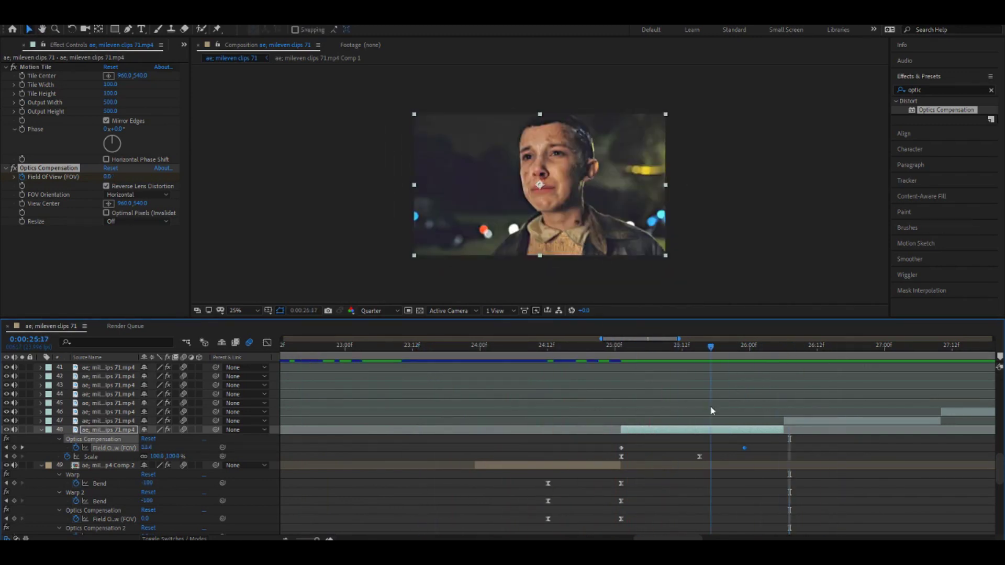
{"action": "key", "text": "t"}
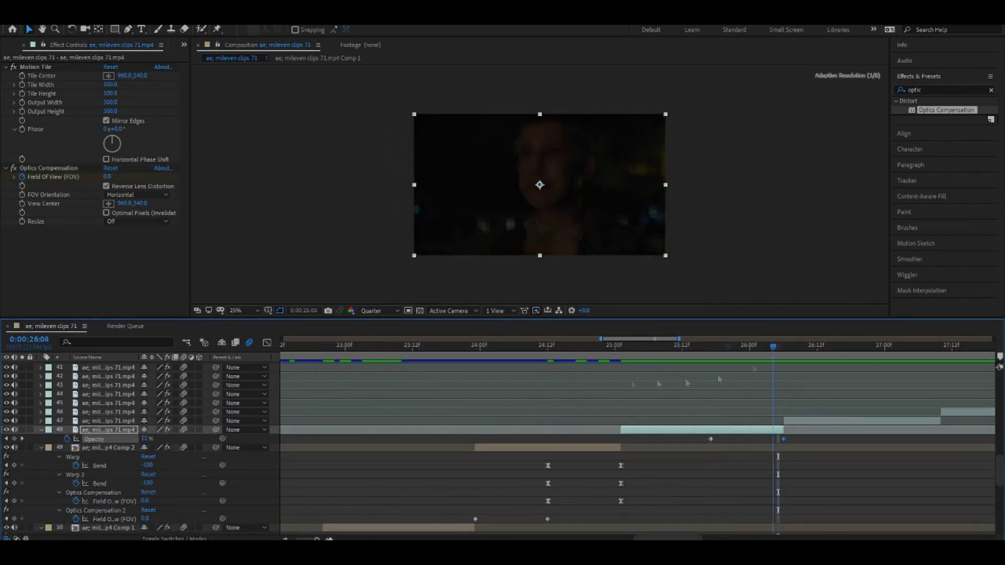
{"action": "key", "text": "space"}
Keyframe the layer 47 clip's Scale from 76% at 0:00:26:06 to 116% at 0:00:27:00
{"action": "left_click", "coordinate": [108, 420]}
{"action": "key", "text": "s"}
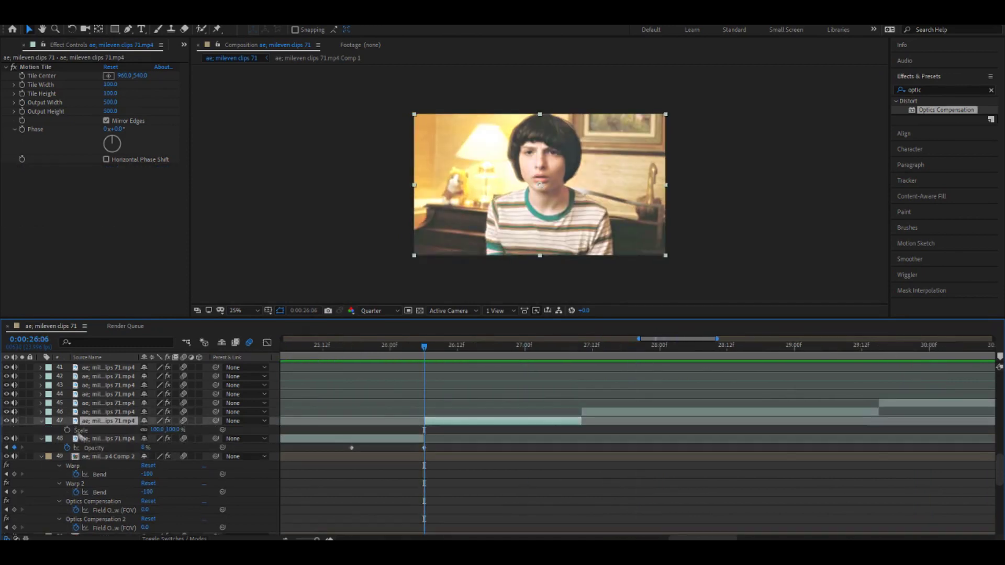
{"action": "key", "text": "alt+shift+s"}
{"action": "left_click", "coordinate": [7, 430]}
{"action": "left_click_drag", "start_coordinate": [173, 430], "coordinate": [166, 430]}
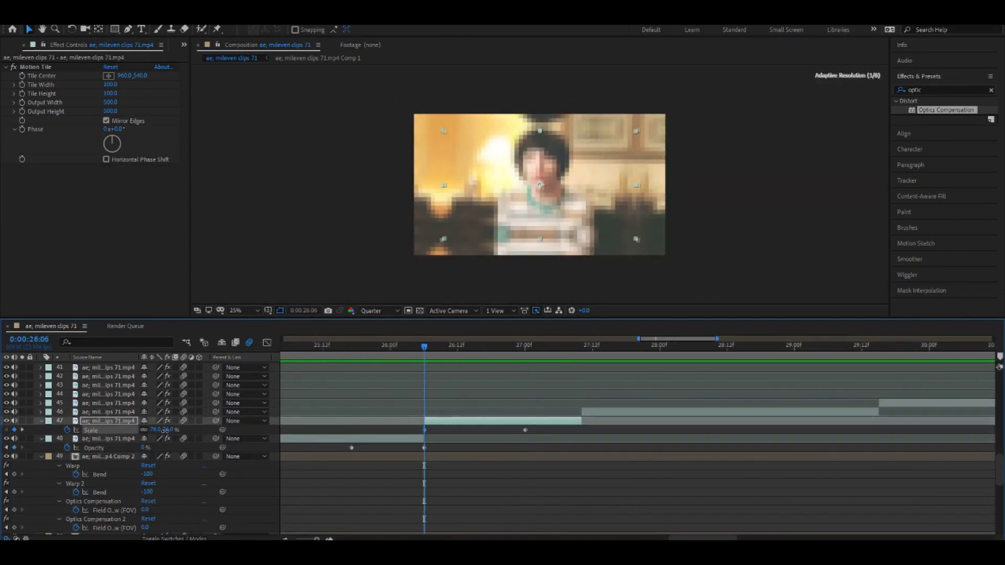
Ease the layer 47 Scale curve, move its ending keyframe to about 0:00:27:07, and preview the zoom
{"action": "key", "text": "shift+F3"}
{"action": "left_click_drag", "start_coordinate": [492, 373], "coordinate": [472, 376]}
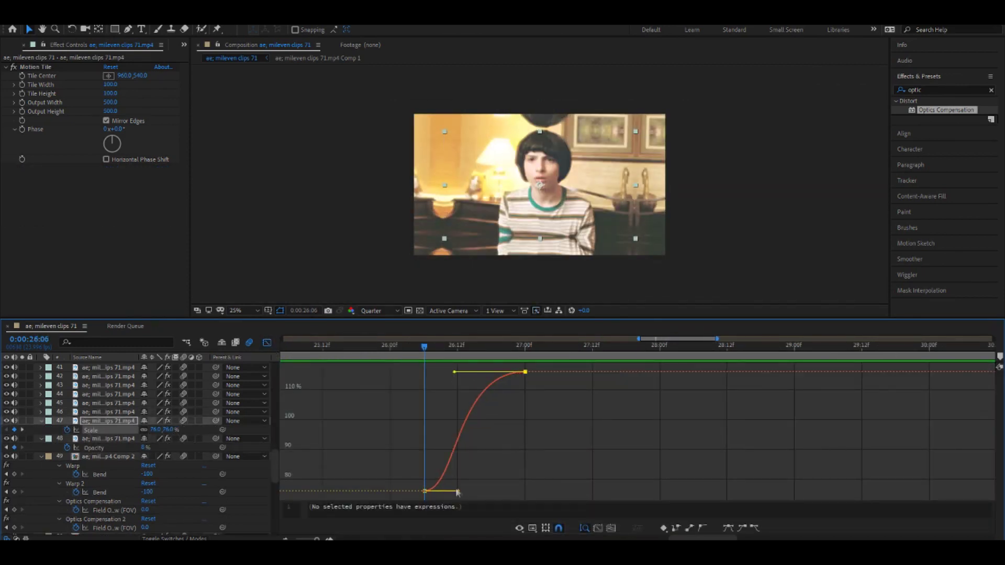
{"action": "left_click_drag", "start_coordinate": [457, 491], "coordinate": [437, 492]}
{"action": "key", "text": "shift+F3"}
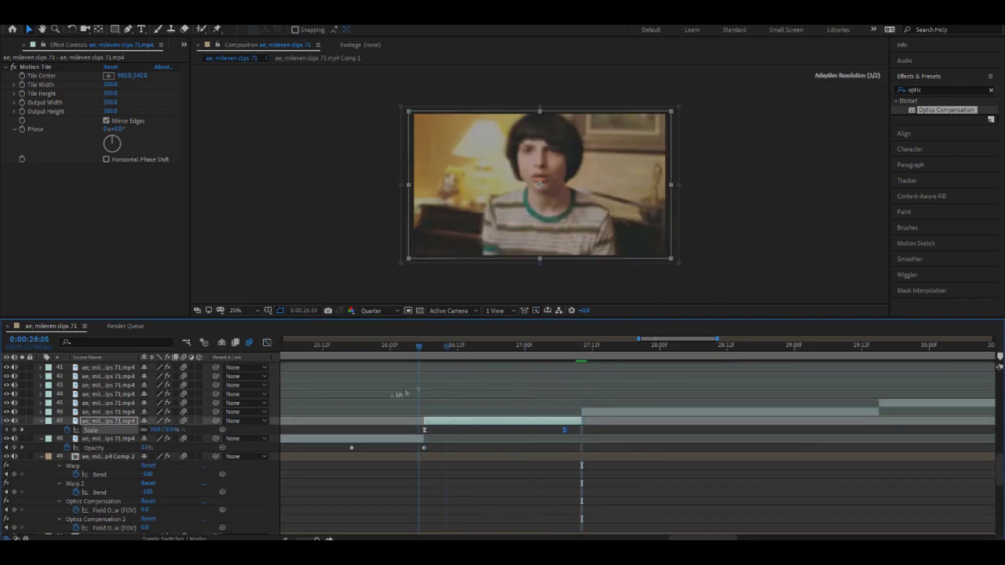
{"action": "key", "text": "space"}
Duplicate the layer 47 clip, freeze the copy at frame 0:00:27:09, and place it directly after the original at 0:00:27:10
{"action": "left_click", "coordinate": [576, 348]}
{"action": "key", "text": "ctrl+d"}
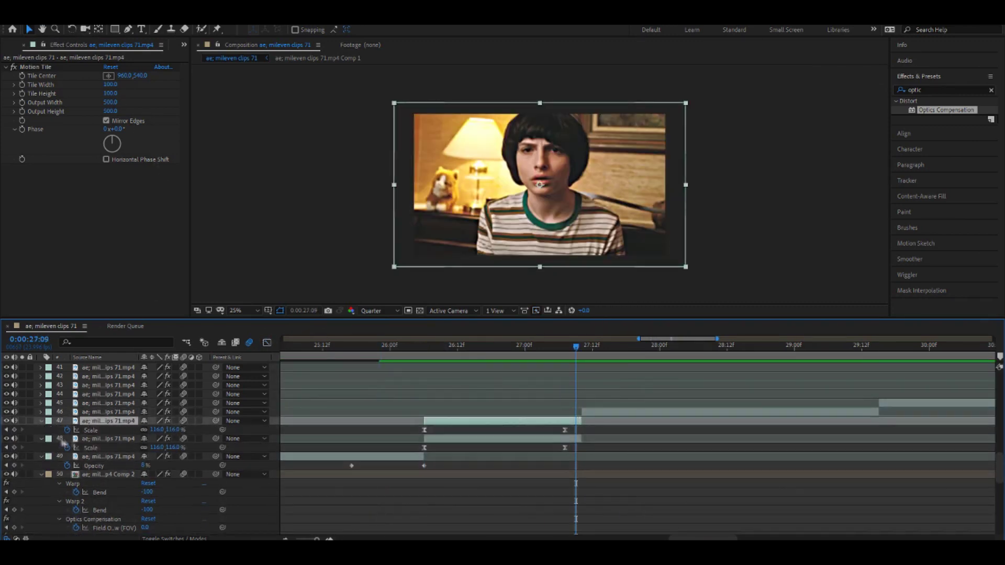
{"action": "key", "text": "alt+l"}
{"action": "left_click", "coordinate": [293, 175]}
{"action": "left_click_drag", "start_coordinate": [699, 428], "coordinate": [722, 428]}
{"action": "left_click", "coordinate": [632, 413]}
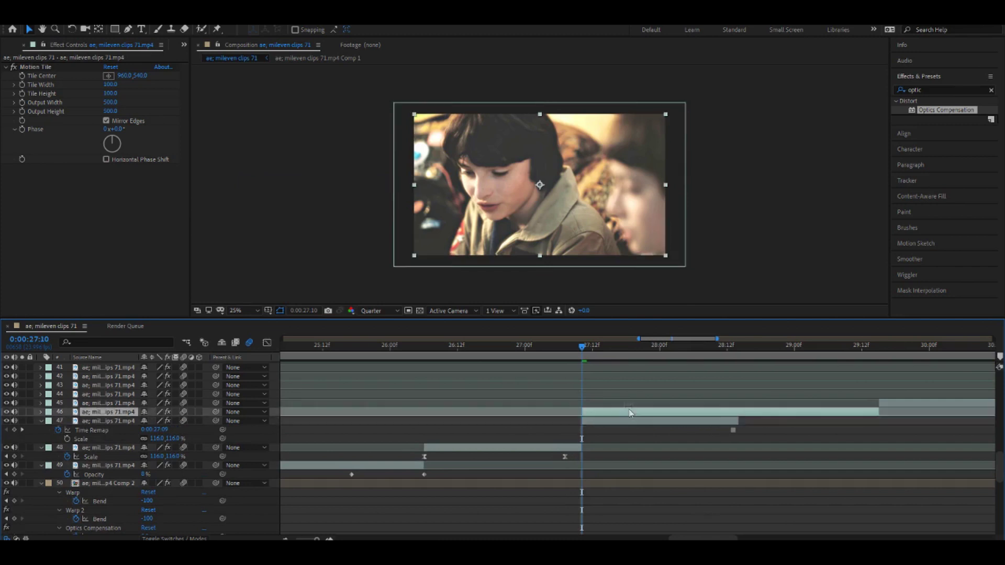
Keyframe the layer 46 clip's Opacity from 0% at 0:00:27:10 to 100% at 0:00:28:12, and try fading the frozen layer 47 to 0%
{"action": "key", "text": "t"}
{"action": "left_click", "coordinate": [7, 420]}
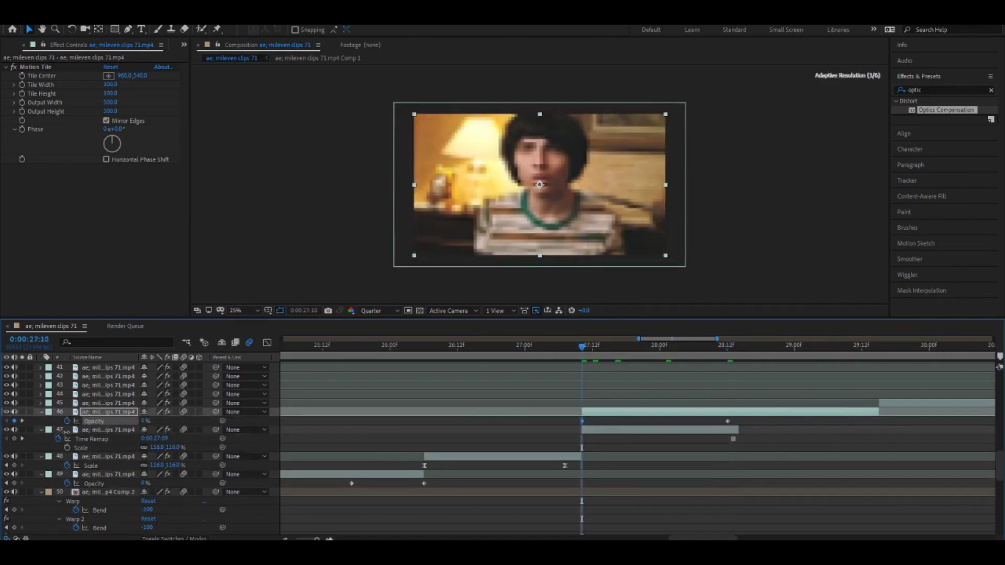
{"action": "key", "text": "ctrl+Down"}
{"action": "key", "text": "t"}
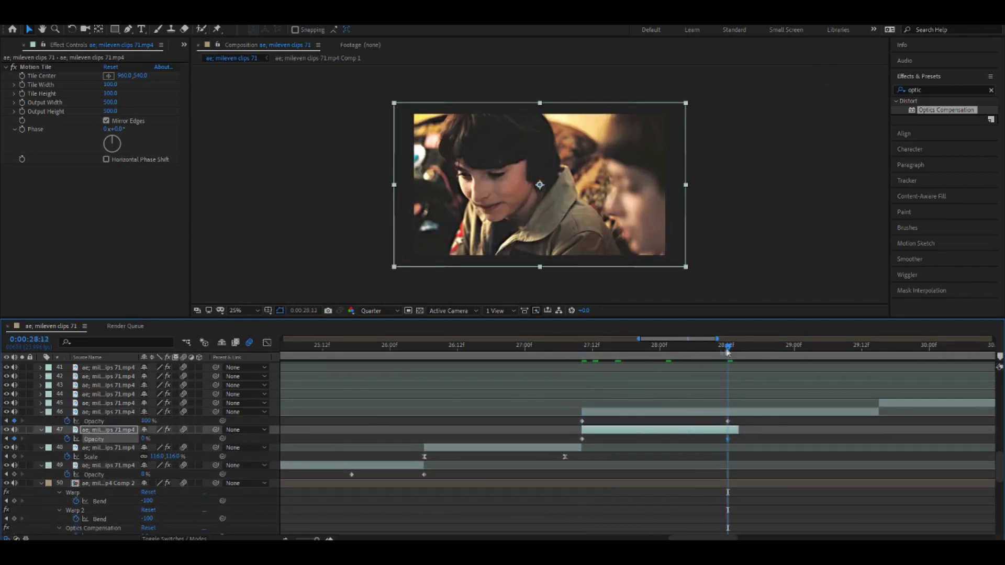
{"action": "key", "text": "space"}
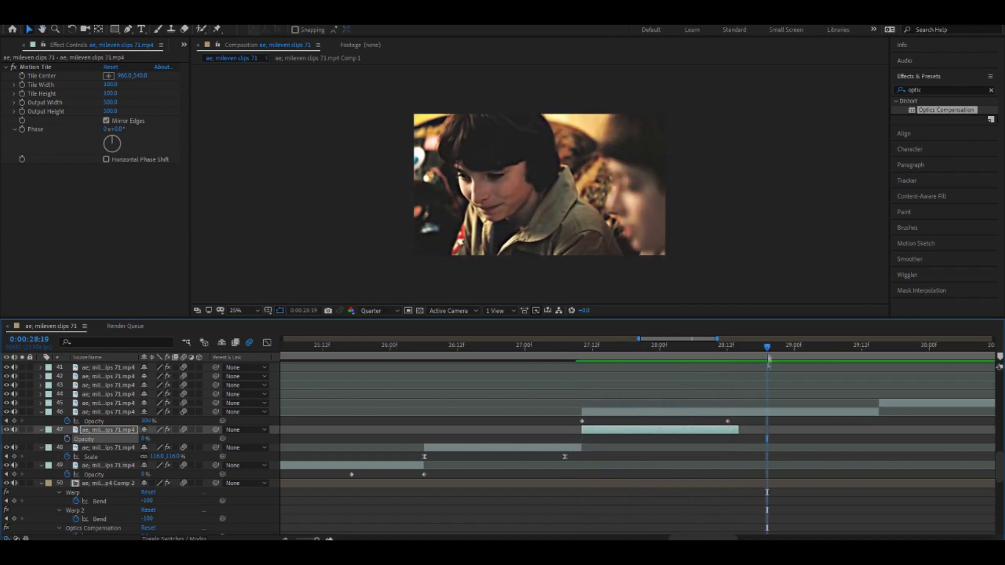
Set the frozen layer 47's Opacity to a constant 100%, and move layer 46's ending Opacity keyframe to about 0:00:28:06
{"action": "left_click_drag", "start_coordinate": [602, 359], "coordinate": [606, 441]}
{"action": "type", "text": "100"}
{"action": "key", "text": "Return"}
{"action": "left_click_drag", "start_coordinate": [604, 366], "coordinate": [570, 366]}
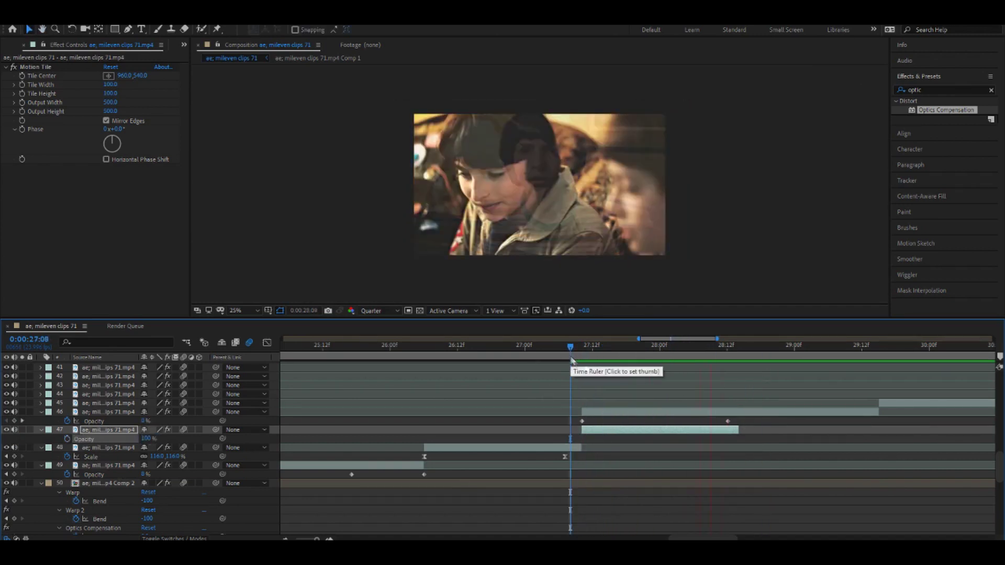
{"action": "left_click_drag", "start_coordinate": [727, 421], "coordinate": [694, 422]}
Keyframe the layer 46 clip's Scale from 54% at 0:00:27:10 to 100% at 0:00:28:12 with a steep-start, eased-end curve
{"action": "left_click_drag", "start_coordinate": [570, 392], "coordinate": [583, 413]}
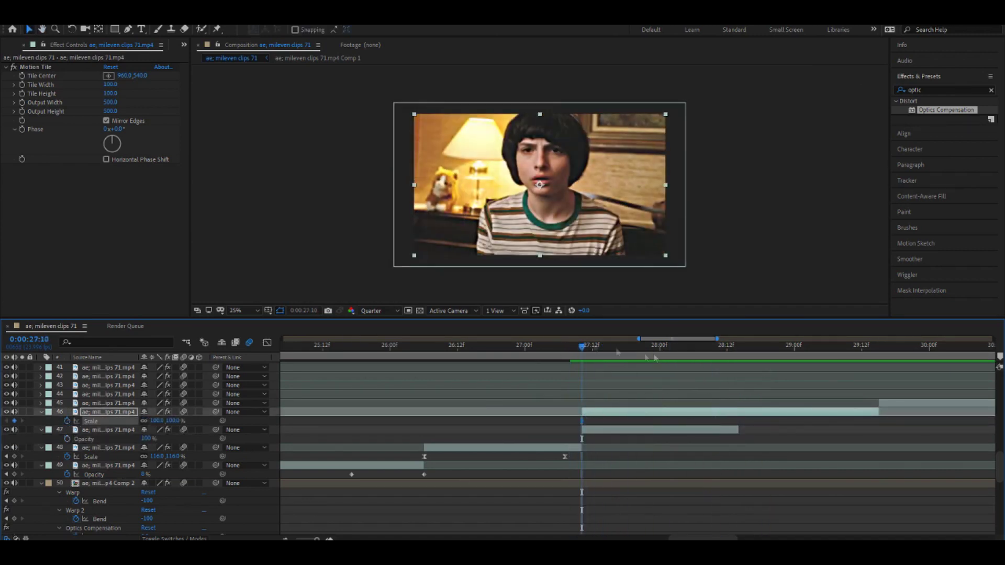
{"action": "key", "text": "space"}
{"action": "key", "text": "space"}
{"action": "key", "text": "ctrl+z"}
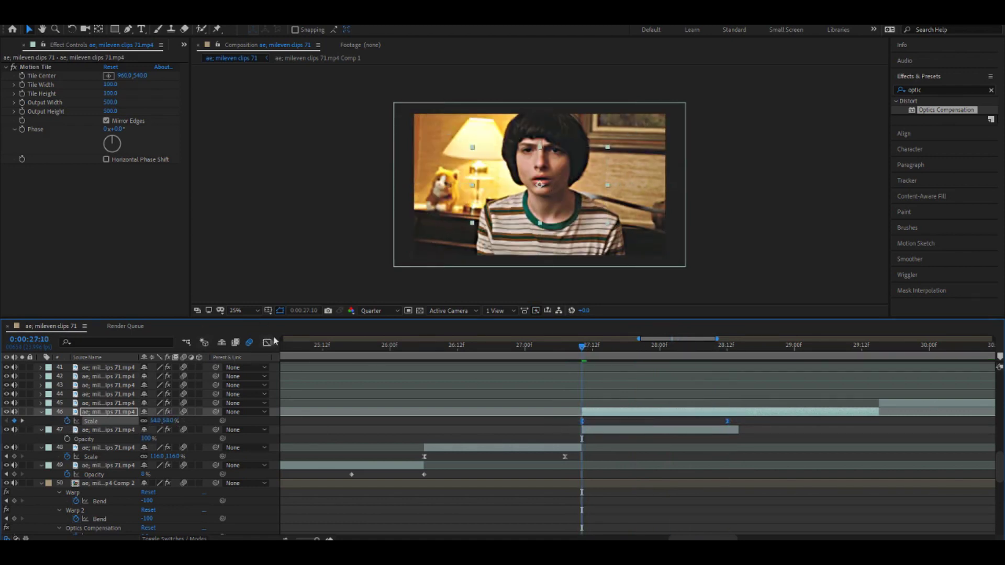
{"action": "left_click", "coordinate": [267, 343]}
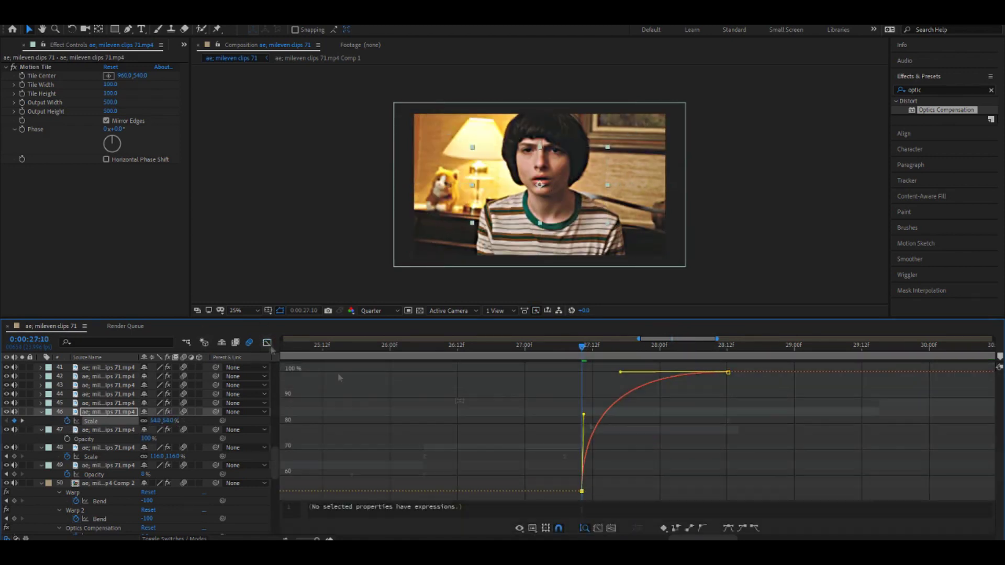
{"action": "key", "text": "shift+F3"}
Apply the saved turb displace animation preset to the layer 46 clip at 0:00:27:10 and preview it
{"action": "left_click", "coordinate": [937, 90]}
{"action": "type", "text": "turb"}
{"action": "double_click", "coordinate": [944, 118]}
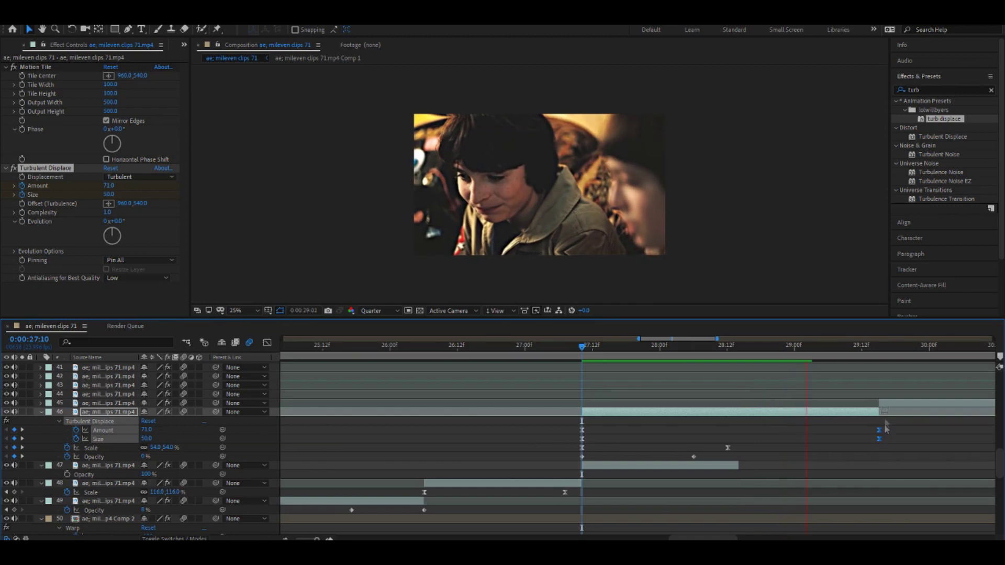
{"action": "key", "text": "space"}
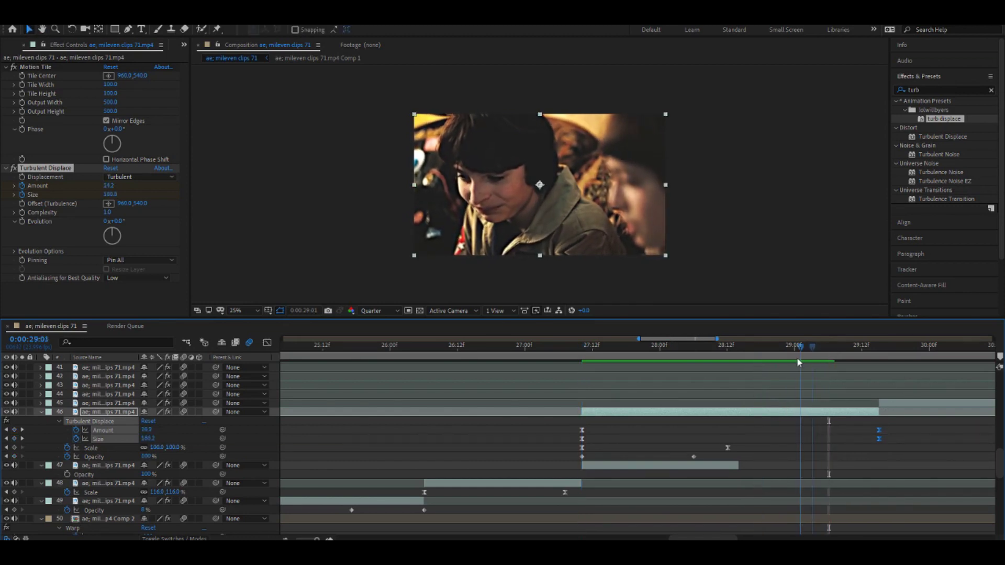
Move the ending Turbulent Displace Amount and Size keyframes on layer 46 to about 0:00:28:18 and preview the transition
{"action": "left_click", "coordinate": [799, 361]}
{"action": "key", "text": "space"}
{"action": "left_click", "coordinate": [840, 361]}
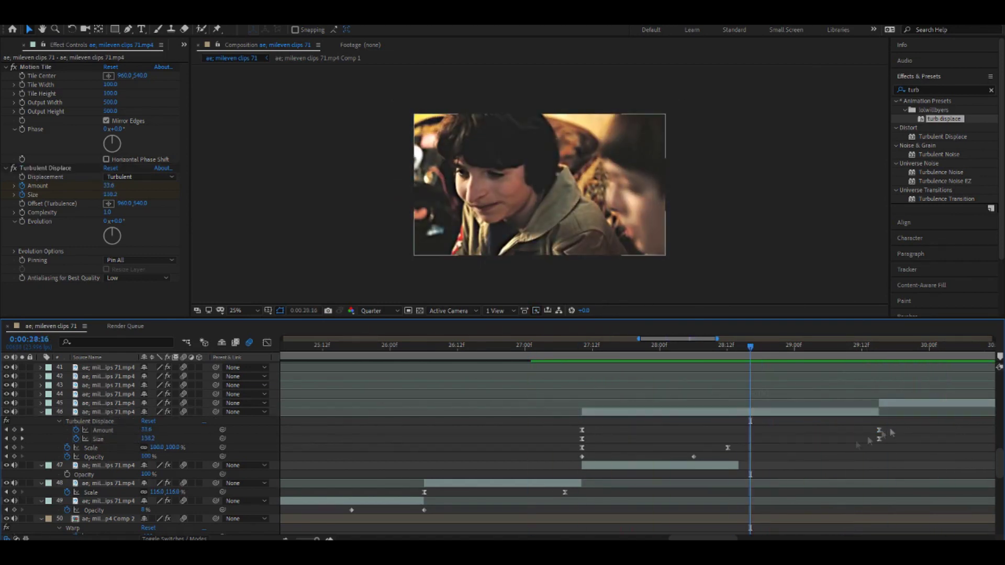
{"action": "left_click_drag", "start_coordinate": [879, 435], "coordinate": [763, 438]}
{"action": "key", "text": "space"}
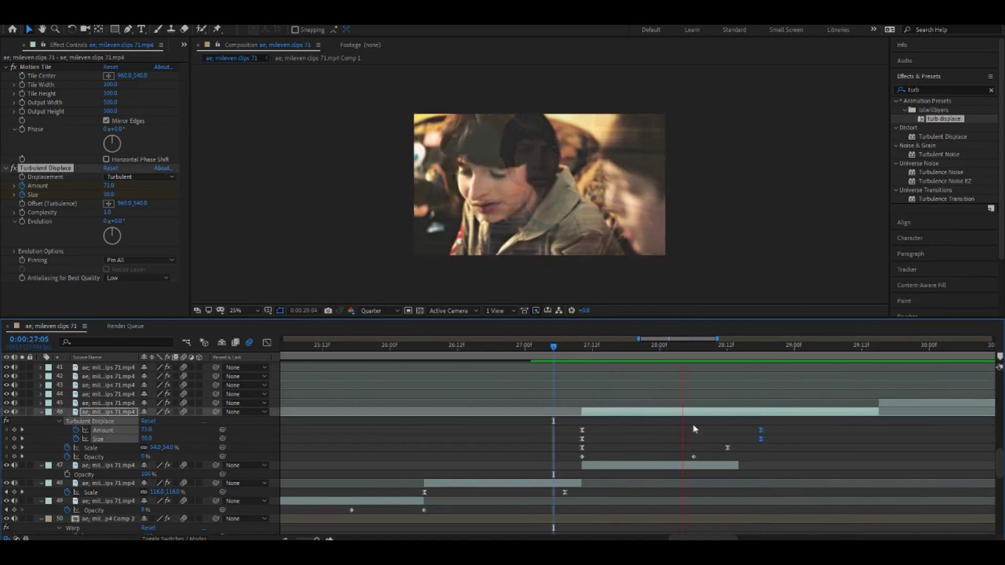
{"action": "key", "text": "space"}
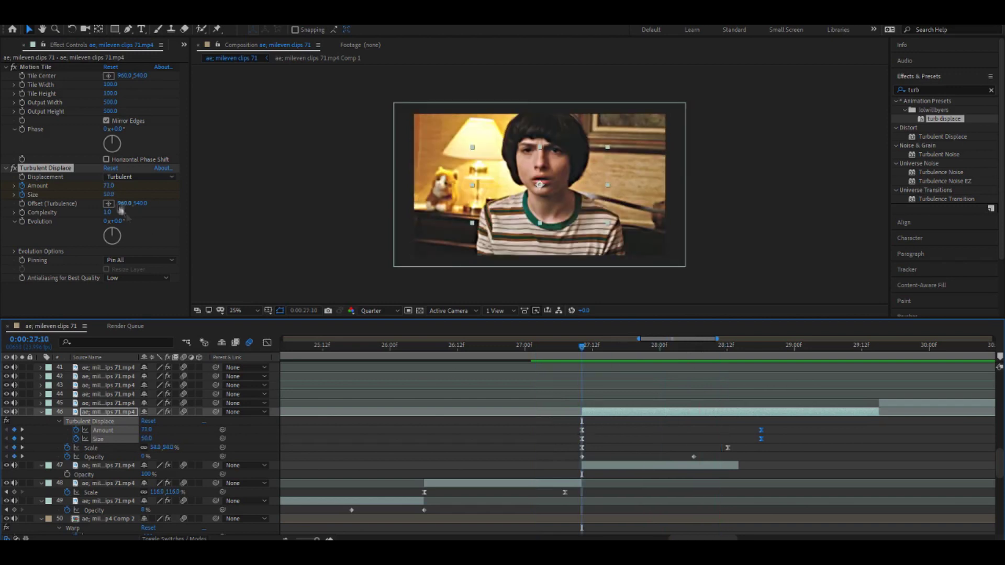
Set the Turbulent Displace Amount to 34 at 0:00:27:10 on layer 46 and preview the sequence from 0:00:25:14
{"action": "left_click_drag", "start_coordinate": [109, 185], "coordinate": [103, 201]}
{"action": "left_click", "coordinate": [7, 447]}
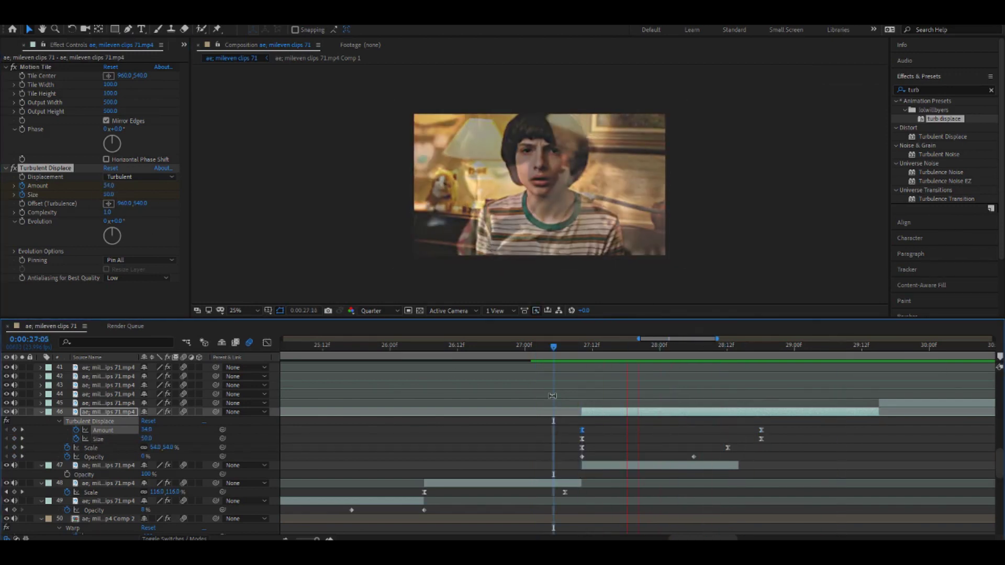
{"action": "left_click_drag", "start_coordinate": [468, 382], "coordinate": [335, 389]}
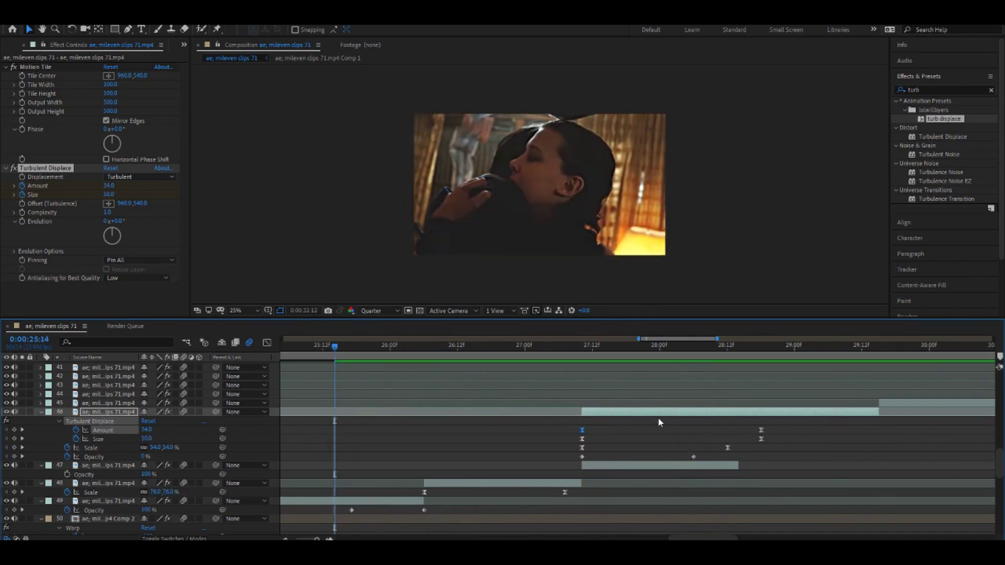
{"action": "scroll", "coordinate": [660, 422], "scroll_direction": "down", "scroll_amount": 3}
{"action": "key", "text": "k"}
Apply Sapphire S_Blur to the layer 16 adjustment layer, start keyframing Blur Amount at 0:00:28:19, and save the project
{"action": "scroll", "coordinate": [743, 412], "scroll_direction": "up", "scroll_amount": 15}
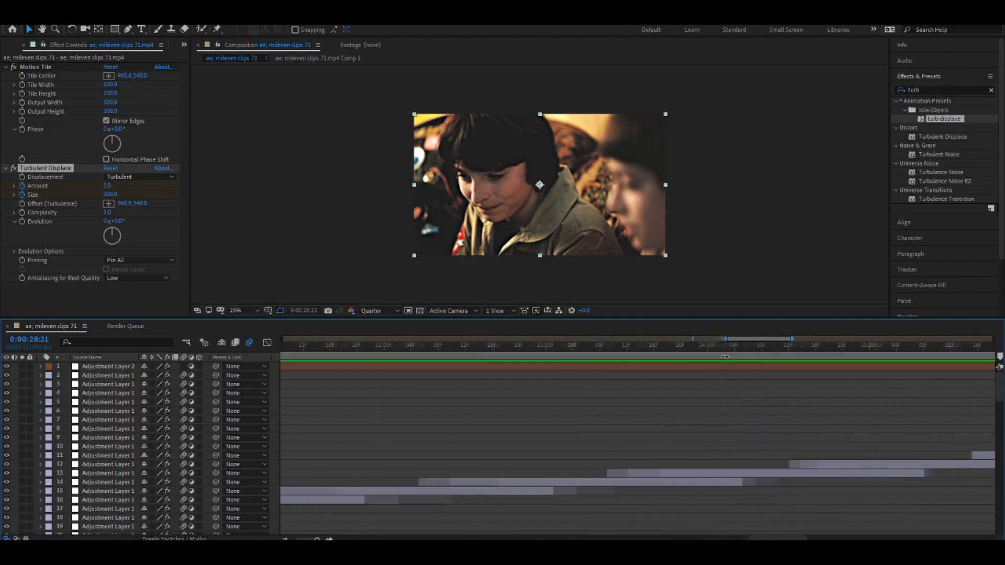
{"action": "key", "text": "equal"}
{"action": "scroll", "coordinate": [535, 374], "scroll_direction": "up", "scroll_amount": 3}
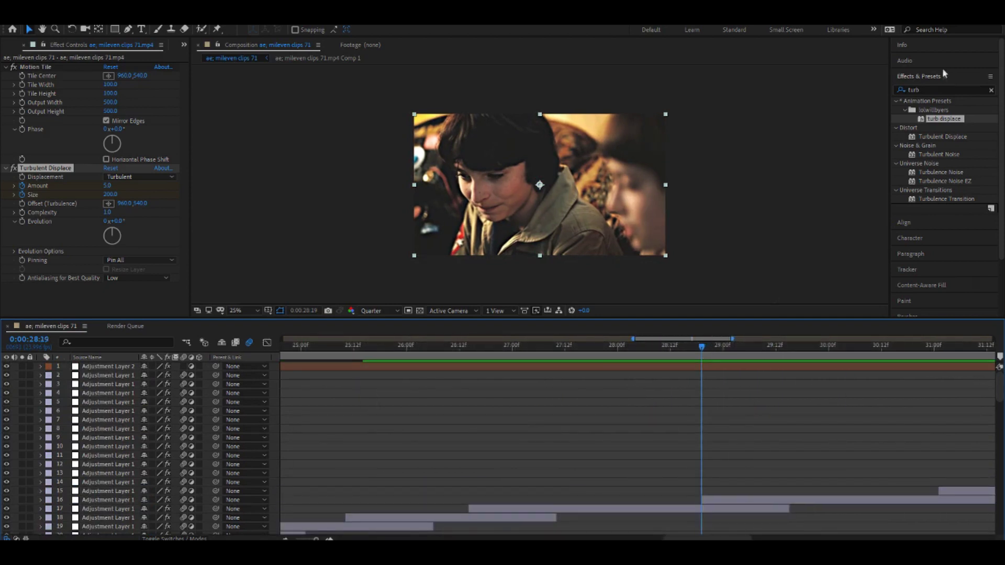
{"action": "double_click", "coordinate": [936, 89]}
{"action": "type", "text": "blur"}
{"action": "scroll", "coordinate": [941, 209], "scroll_direction": "down", "scroll_amount": 10}
{"action": "left_click_drag", "start_coordinate": [928, 303], "coordinate": [792, 498]}
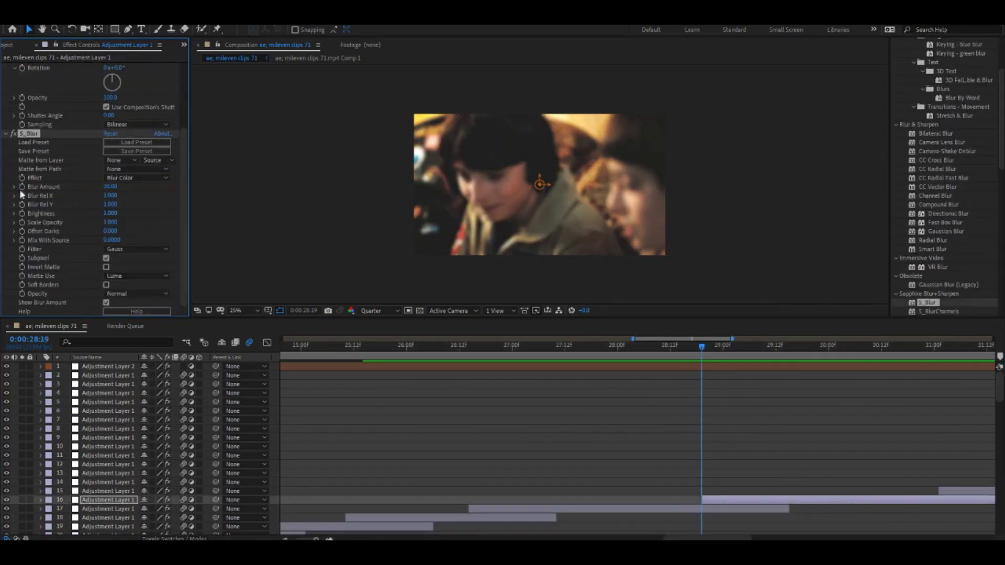
{"action": "key", "text": "u"}
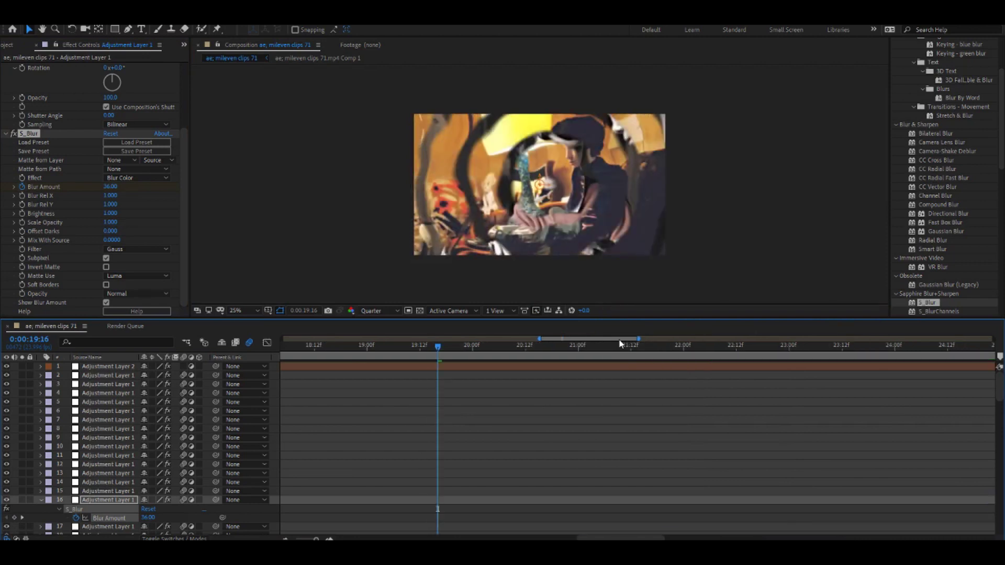
{"action": "key", "text": "ctrl+s"}
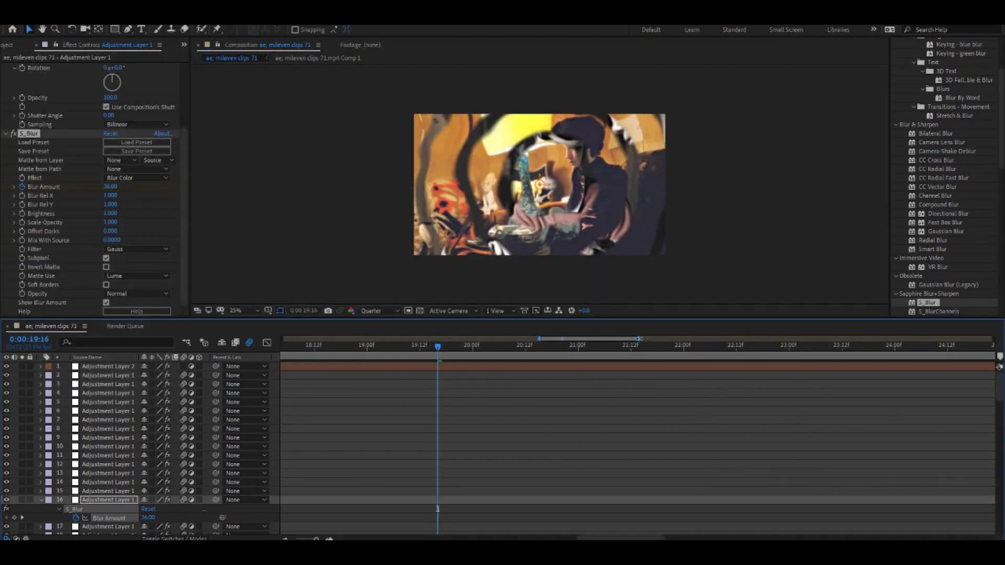
Keyframe layer 16's Blur Amount from 0 at 0:00:28:19 to 36 at 0:00:29:14 and 0:00:29:15, then down to 0 at 0:00:30:22
{"action": "left_click_drag", "start_coordinate": [680, 346], "coordinate": [660, 356]}
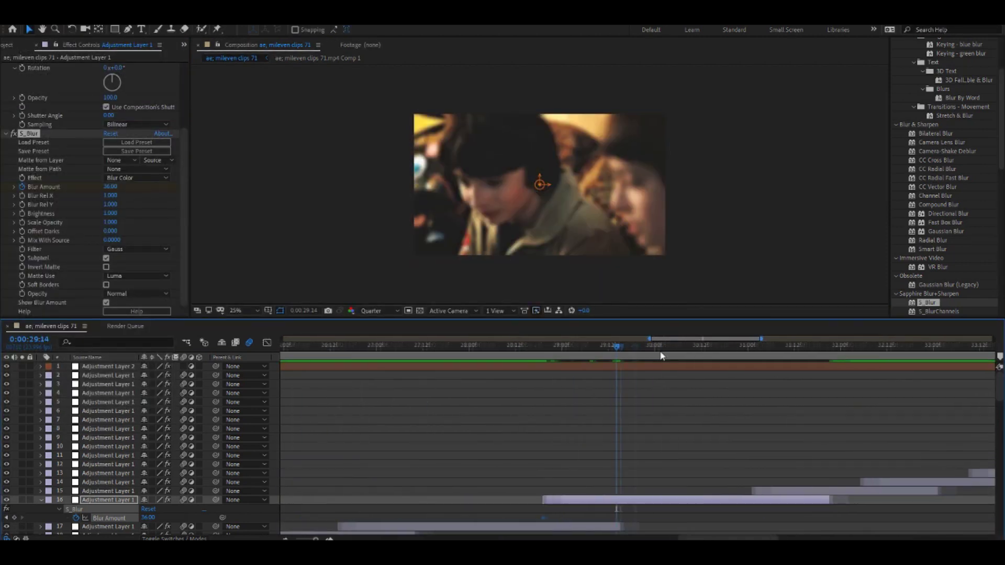
{"action": "left_click", "coordinate": [22, 517]}
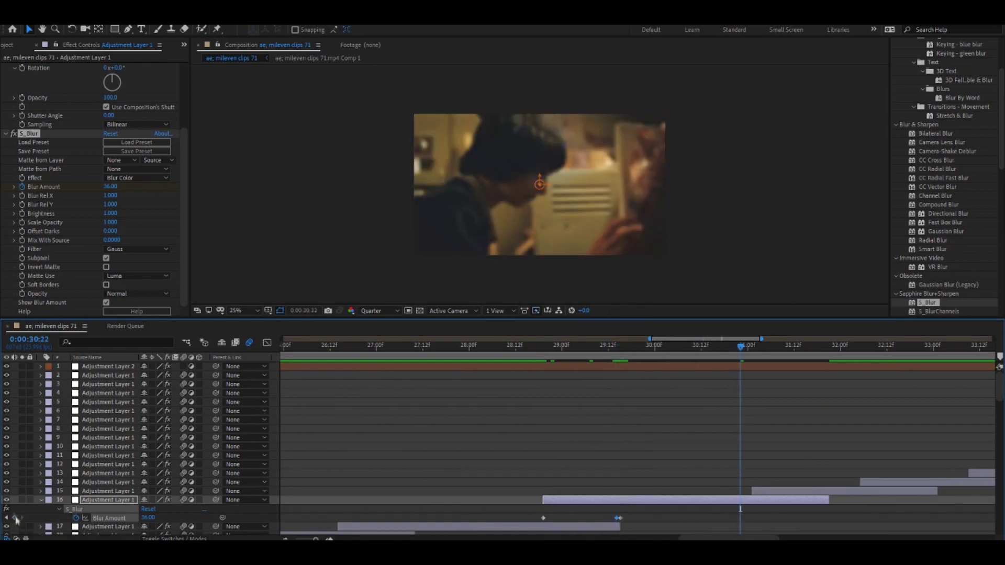
{"action": "left_click", "coordinate": [6, 517]}
{"action": "key", "text": "k"}
{"action": "left_click", "coordinate": [6, 518]}
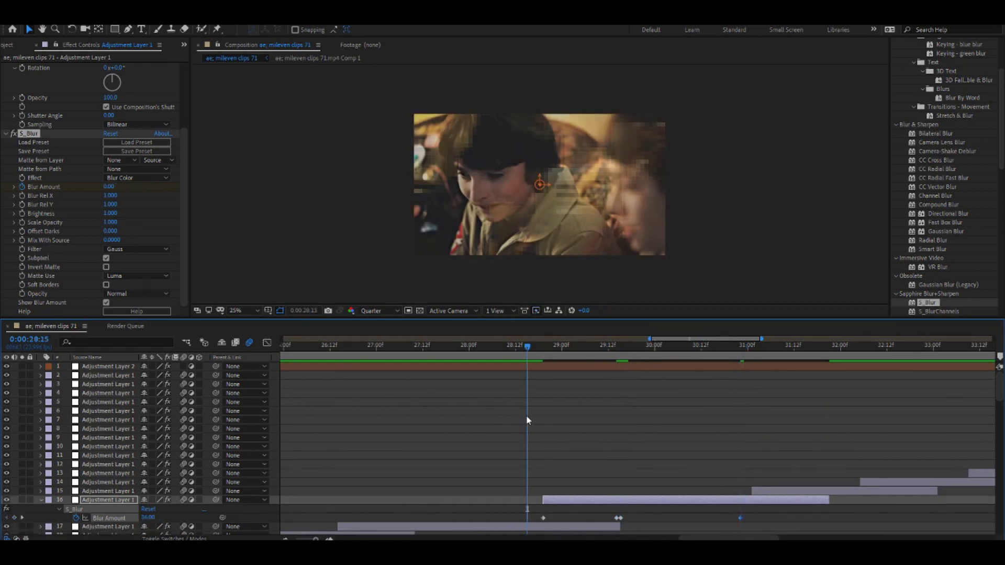
{"action": "left_click", "coordinate": [146, 517]}
{"action": "type", "text": "36"}
{"action": "key", "text": "Return"}
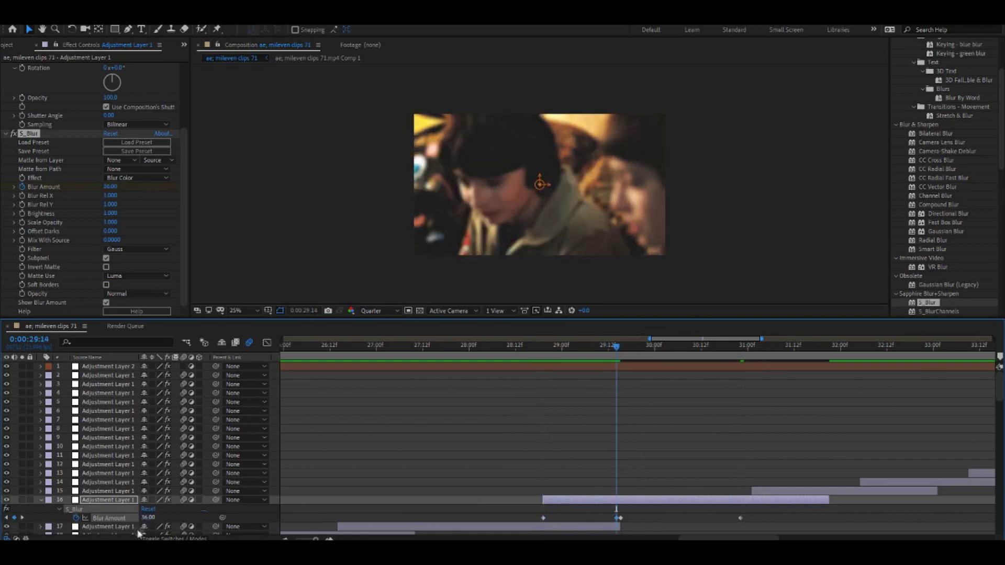
Move layer 16's final Blur Amount keyframe to about 0:00:30:15 and preview the blur transition
{"action": "key", "text": "Page_Down"}
{"action": "left_click", "coordinate": [450, 346]}
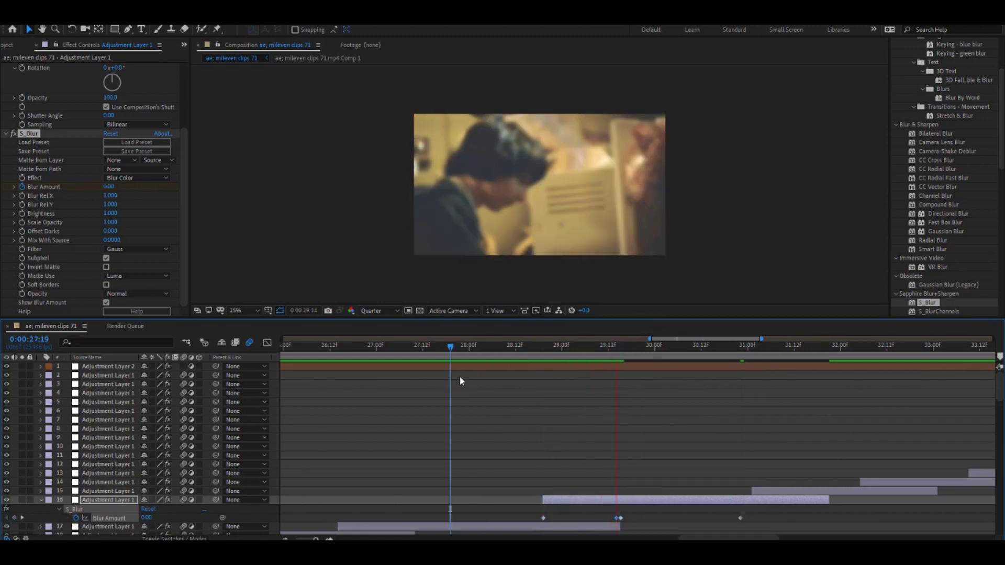
{"action": "key", "text": "space"}
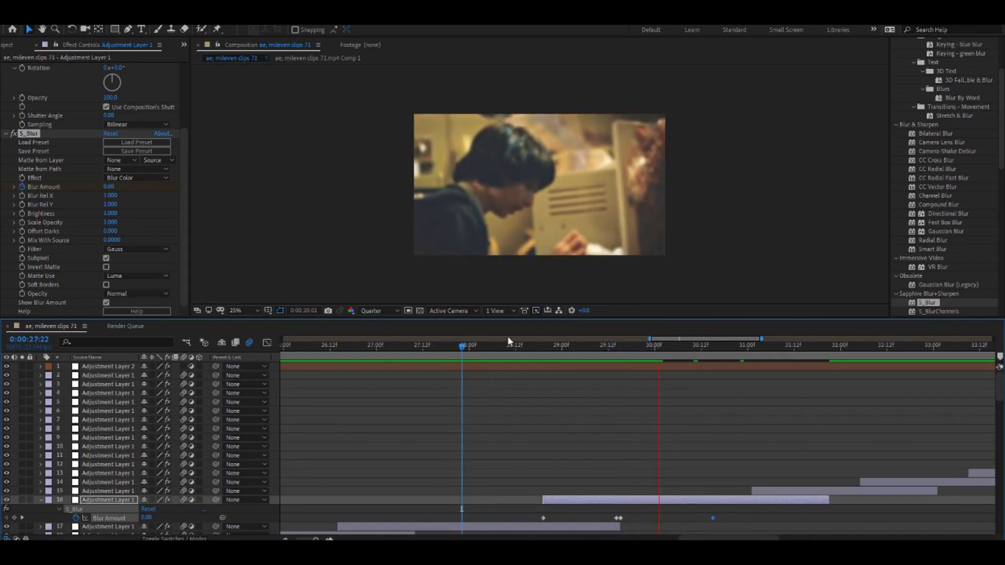
{"action": "left_click", "coordinate": [411, 345]}
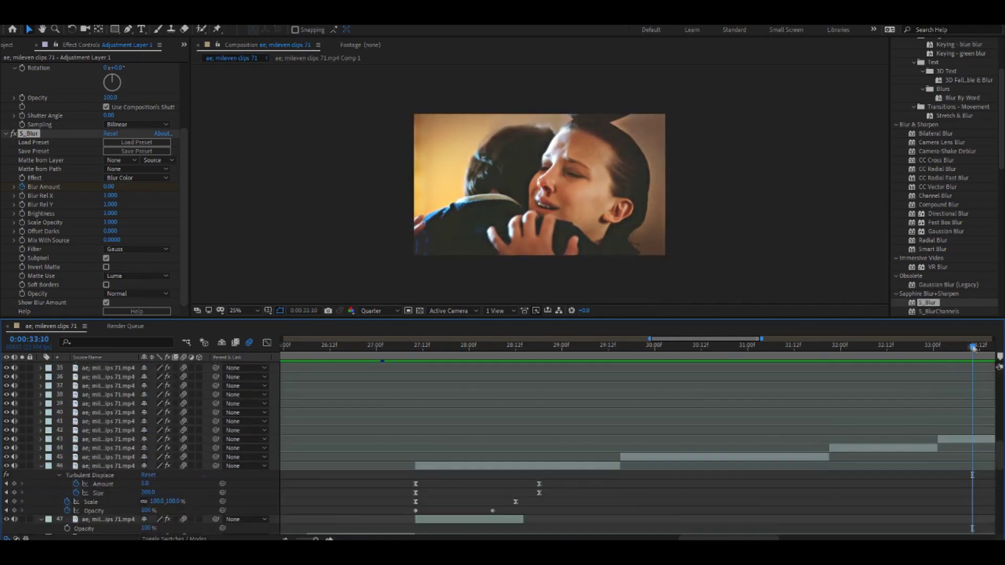
Keyframe the layer 44 clip's Scale from 163% at 0:00:31:21 to 100% at 0:00:32:18 with an eased curve
{"action": "left_click", "coordinate": [837, 448]}
{"action": "key", "text": "s"}
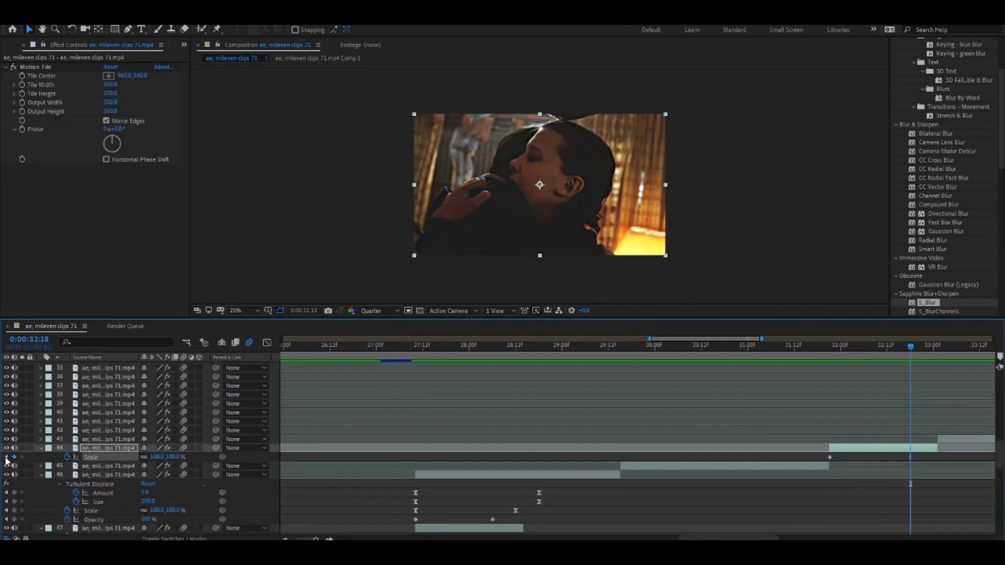
{"action": "left_click_drag", "start_coordinate": [218, 458], "coordinate": [296, 466]}
{"action": "left_click", "coordinate": [267, 343]}
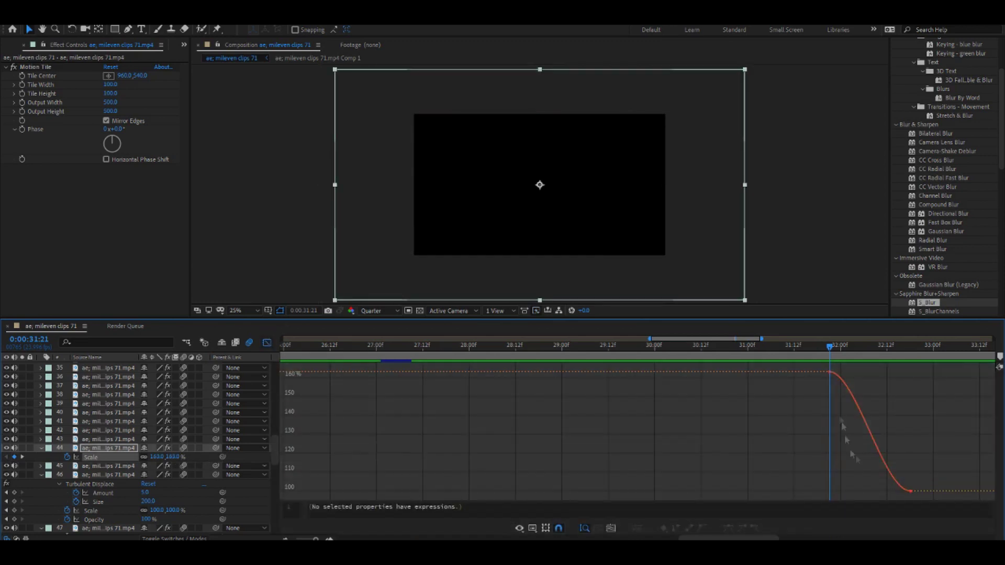
{"action": "left_click", "coordinate": [267, 343]}
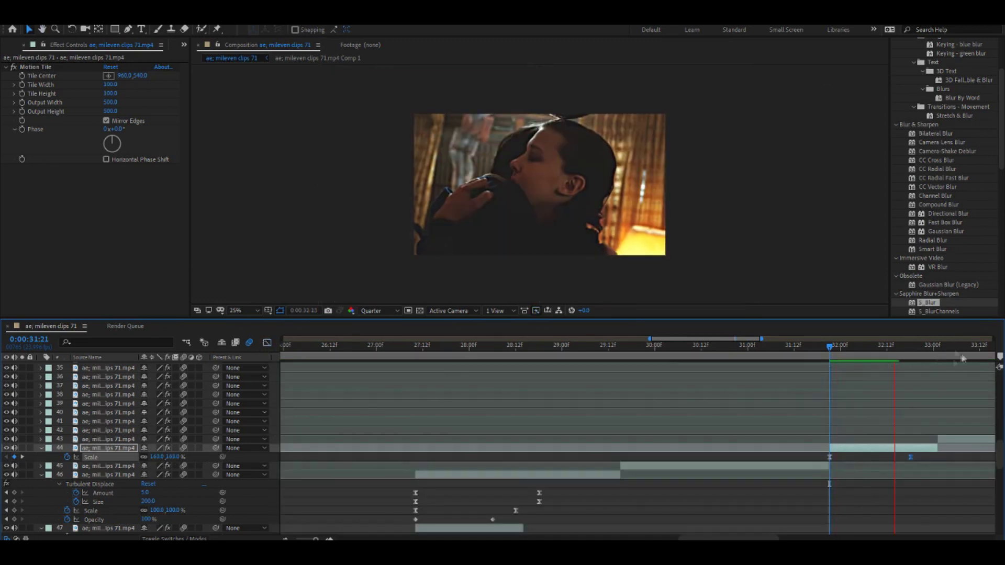
Move layer 44's Scale keyframes to about 0:00:31:22 and 0:00:32:23, preview the zoom, and save the project
{"action": "left_click", "coordinate": [798, 345]}
{"action": "key", "text": "space"}
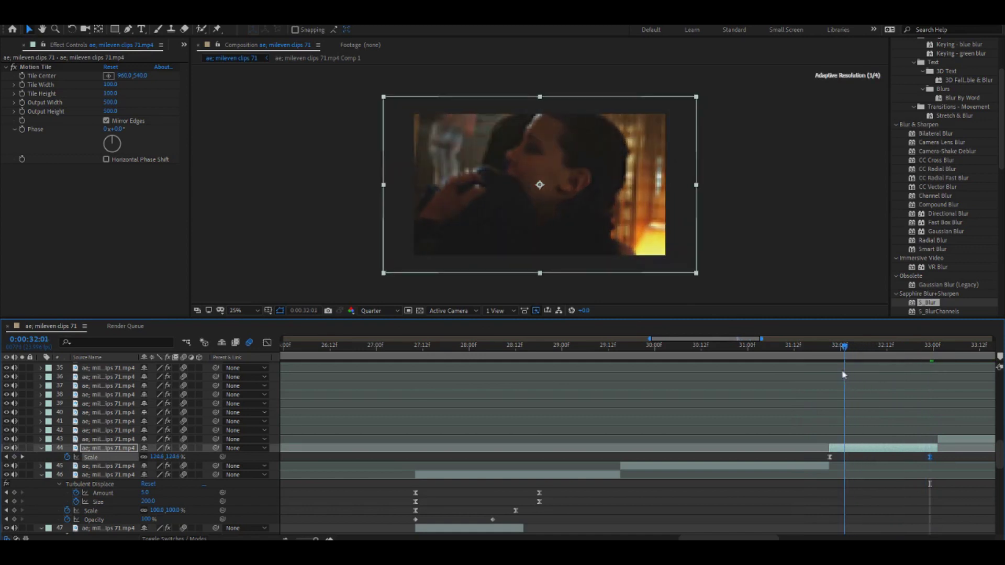
{"action": "left_click", "coordinate": [508, 345]}
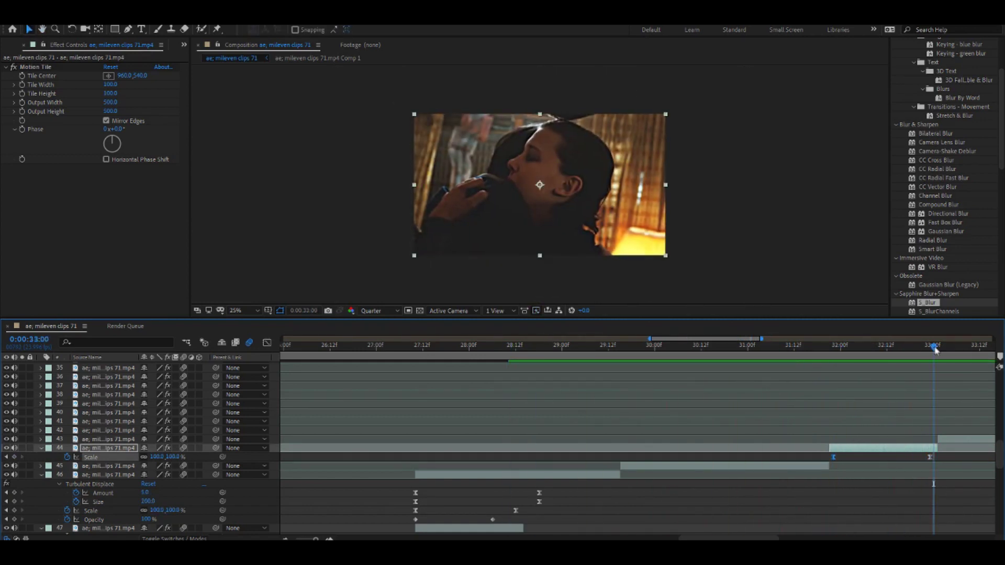
{"action": "key", "text": "ctrl+s"}
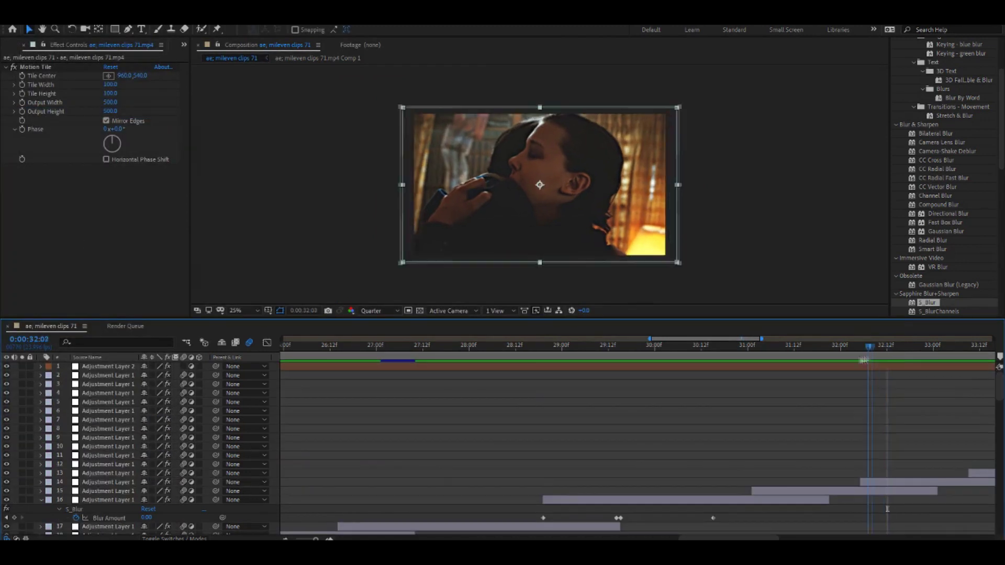
Keyframe layer 14's Transform Position at 0:00:32:10, 0:00:33:00, 0:00:33:01 and about 0:00:34:00, with X about 185 at 0:00:33:01
{"action": "left_click", "coordinate": [785, 482]}
{"action": "left_click_drag", "start_coordinate": [760, 341], "coordinate": [811, 355]}
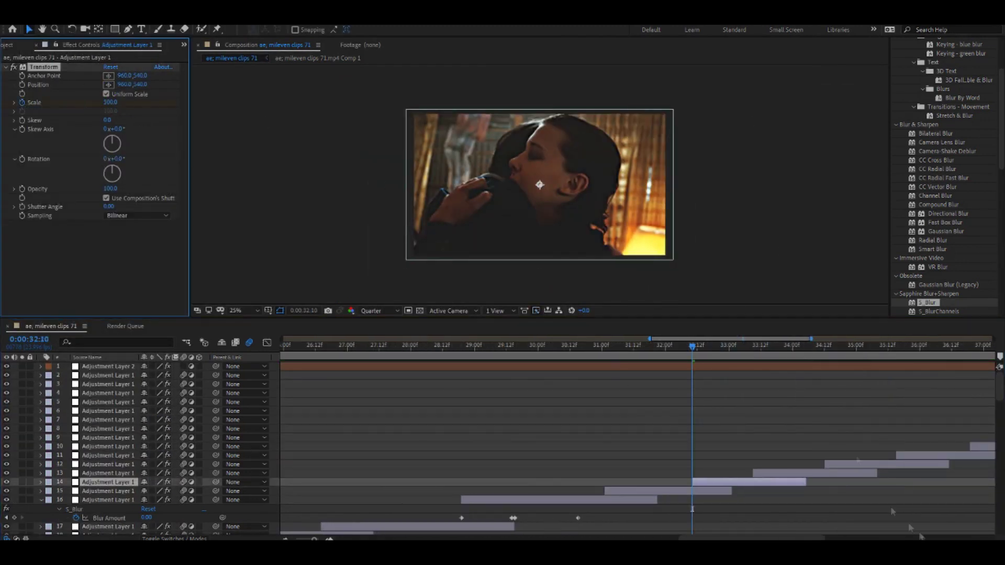
{"action": "left_click", "coordinate": [22, 85]}
{"action": "left_click", "coordinate": [728, 345]}
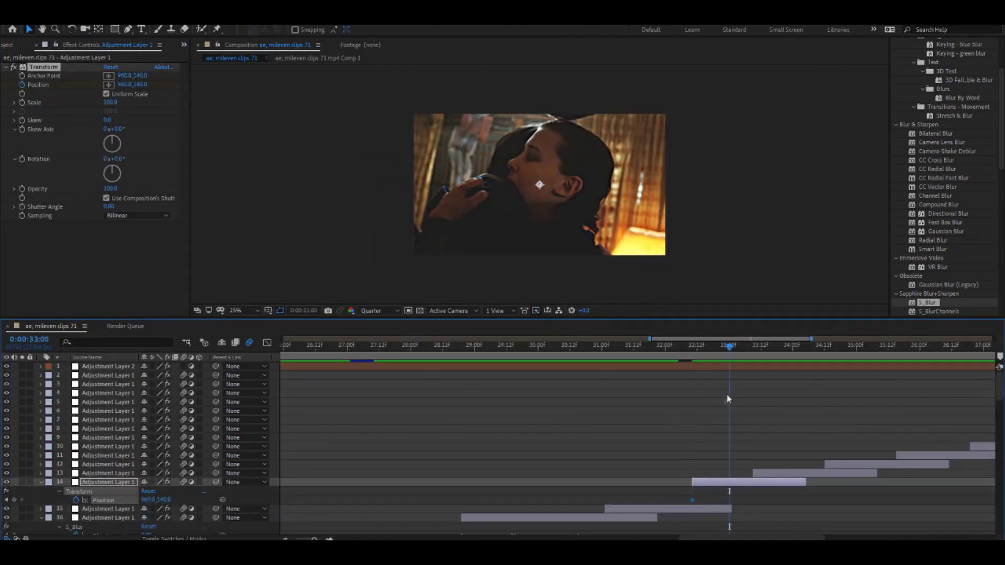
{"action": "left_click", "coordinate": [15, 500]}
{"action": "left_click", "coordinate": [790, 345]}
{"action": "left_click", "coordinate": [6, 500]}
{"action": "left_click_drag", "start_coordinate": [157, 500], "coordinate": [123, 501]}
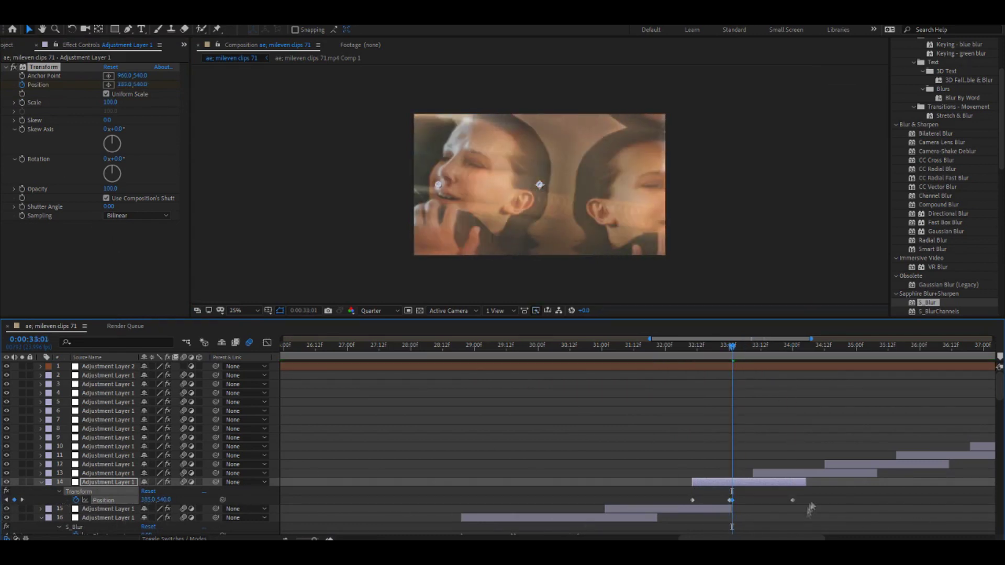
Ease layer 14's Position keyframes and shape their speed graph to peak at the cut around 0:00:33:00
{"action": "left_click", "coordinate": [266, 343]}
{"action": "left_click", "coordinate": [519, 527]}
{"action": "left_click", "coordinate": [555, 426]}
{"action": "left_click_drag", "start_coordinate": [733, 495], "coordinate": [732, 490]}
{"action": "key", "text": "shift+F3"}
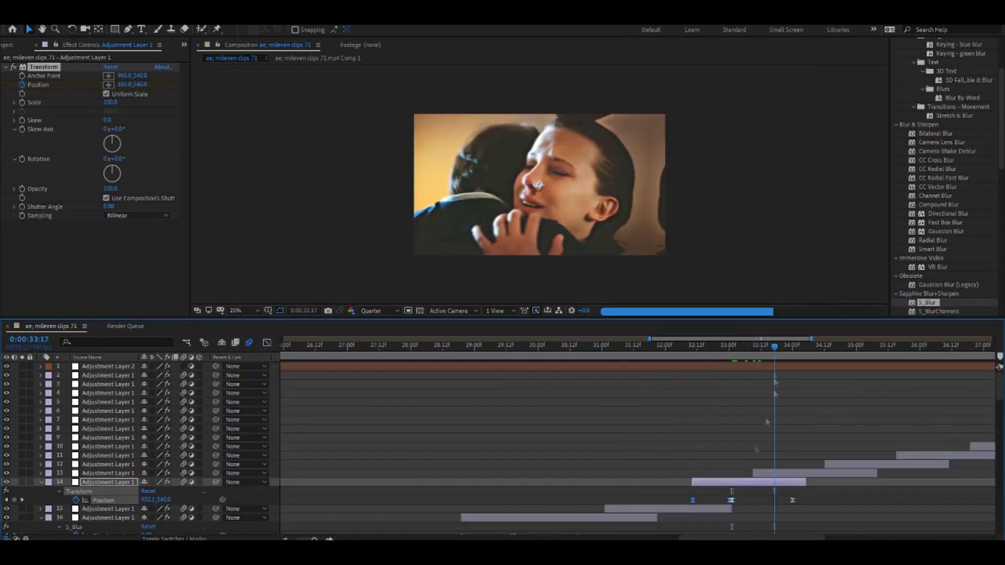
Add Position keyframes to layer 13 at 0:00:33:17, 0:00:34:04, 0:00:34:05 and about 0:00:35:04
{"action": "left_click", "coordinate": [773, 473]}
{"action": "key", "text": "u"}
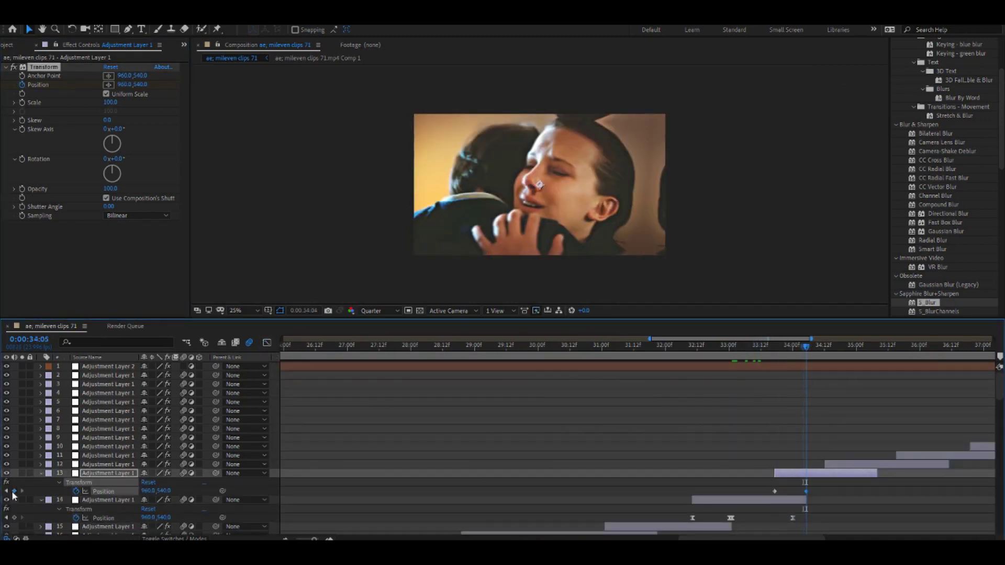
{"action": "key", "text": "space"}
{"action": "left_click", "coordinate": [14, 491]}
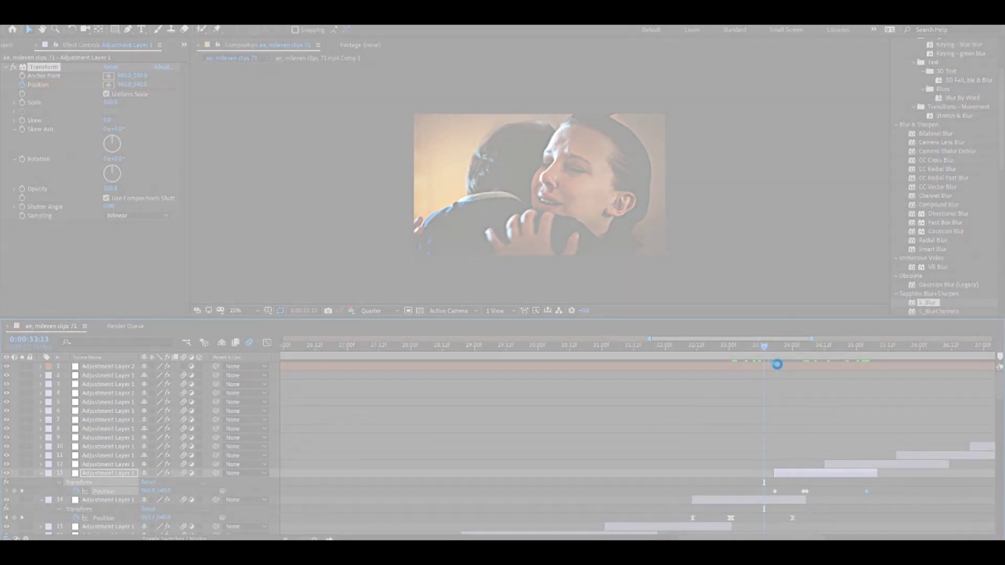
Set layer 13's Position to about 1843, 540 at the 0:00:34:05 keyframe
{"action": "left_click_drag", "start_coordinate": [768, 352], "coordinate": [802, 345]}
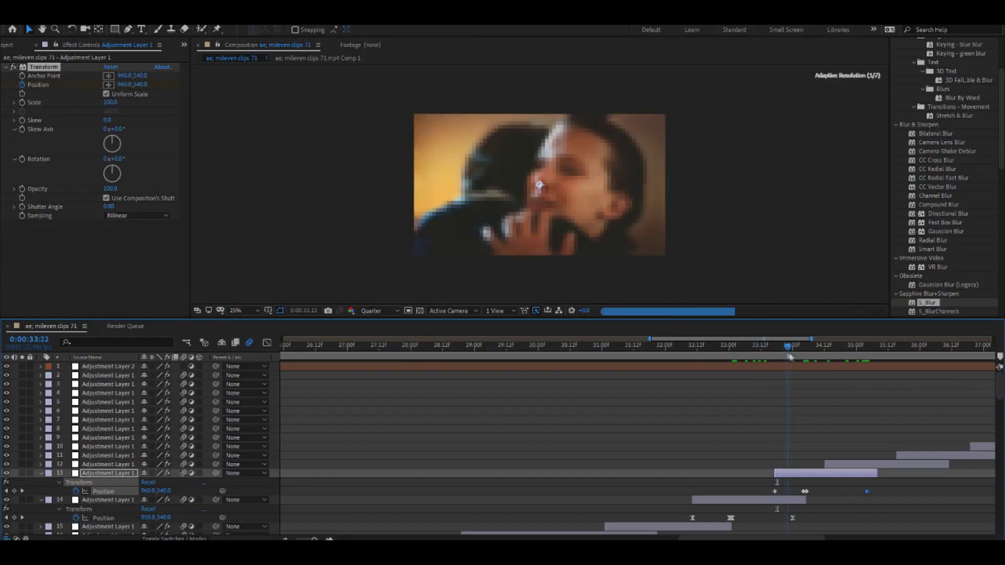
{"action": "left_click_drag", "start_coordinate": [649, 339], "coordinate": [766, 340]}
{"action": "left_click_drag", "start_coordinate": [470, 346], "coordinate": [690, 361]}
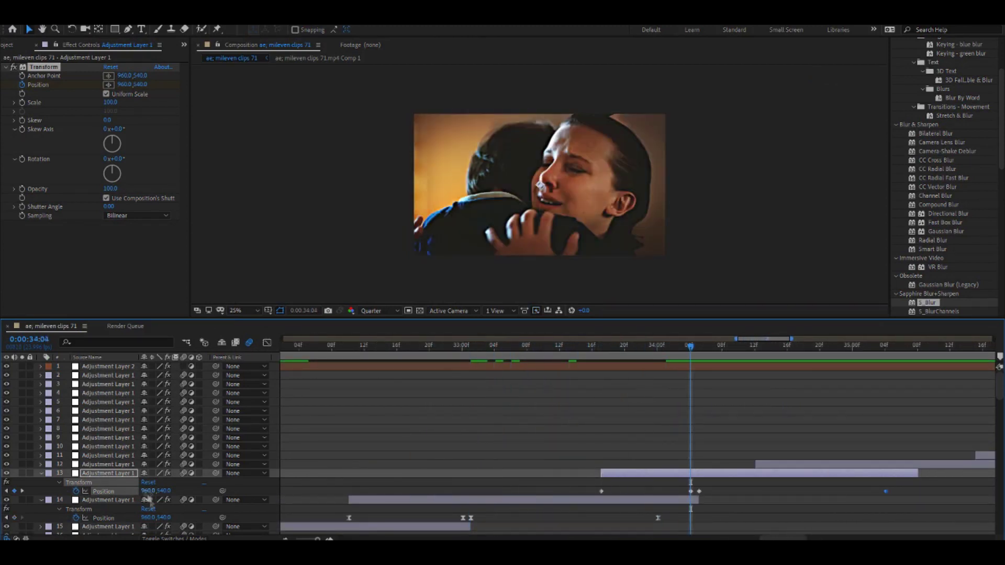
{"action": "key", "text": "space"}
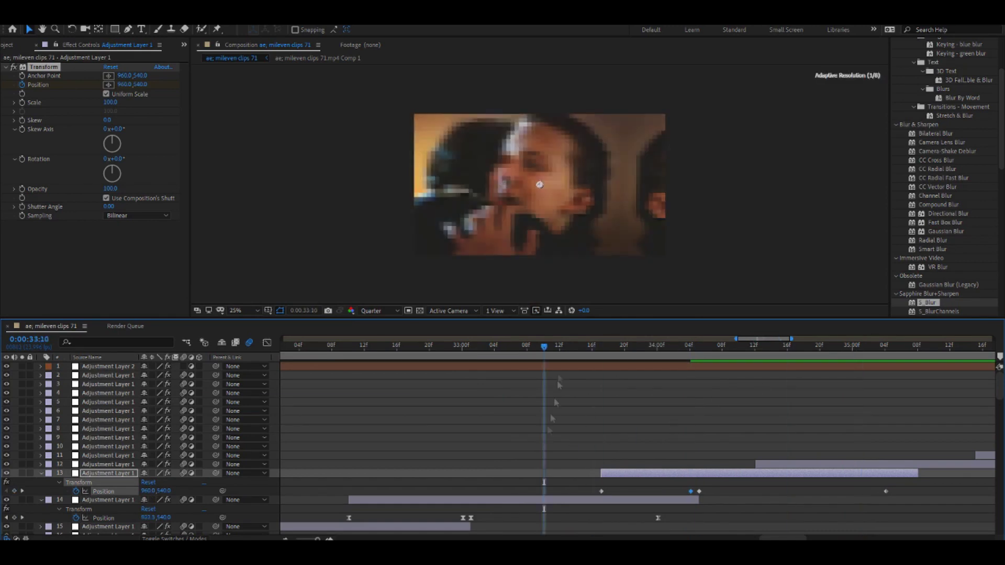
{"action": "key", "text": "space"}
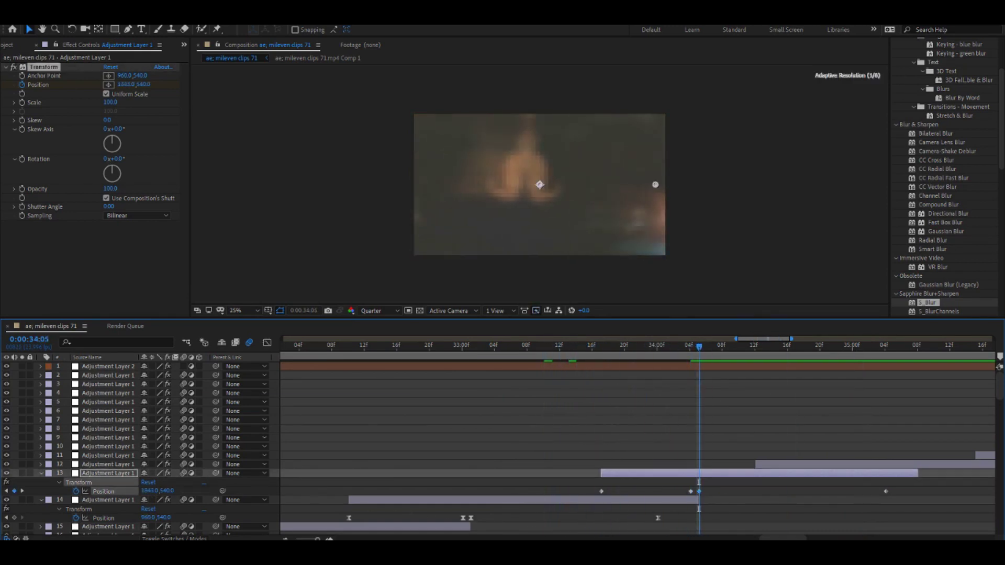
Ease layer 13's Position keyframes and shape the speed graph to peak between 0:00:34:04 and 0:00:34:05
{"action": "key", "text": "shift+F3"}
{"action": "left_click", "coordinate": [691, 490]}
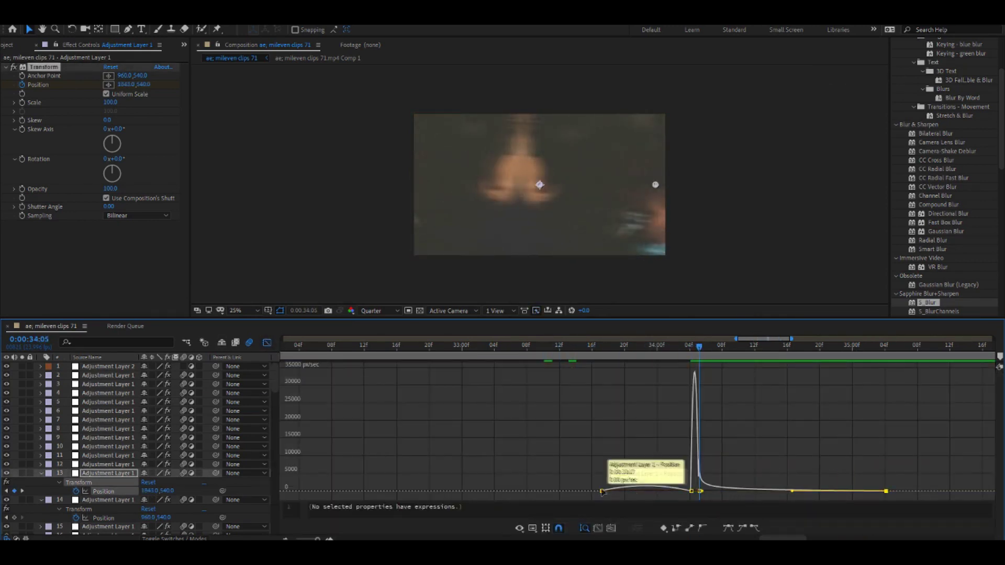
{"action": "key", "text": "shift+F3"}
Turn off Mirror Edges in the Motion Tile effect of the layer 42 and 43 clips and preview the slide
{"action": "key", "text": "KP_4"}
{"action": "key", "text": "KP_3"}
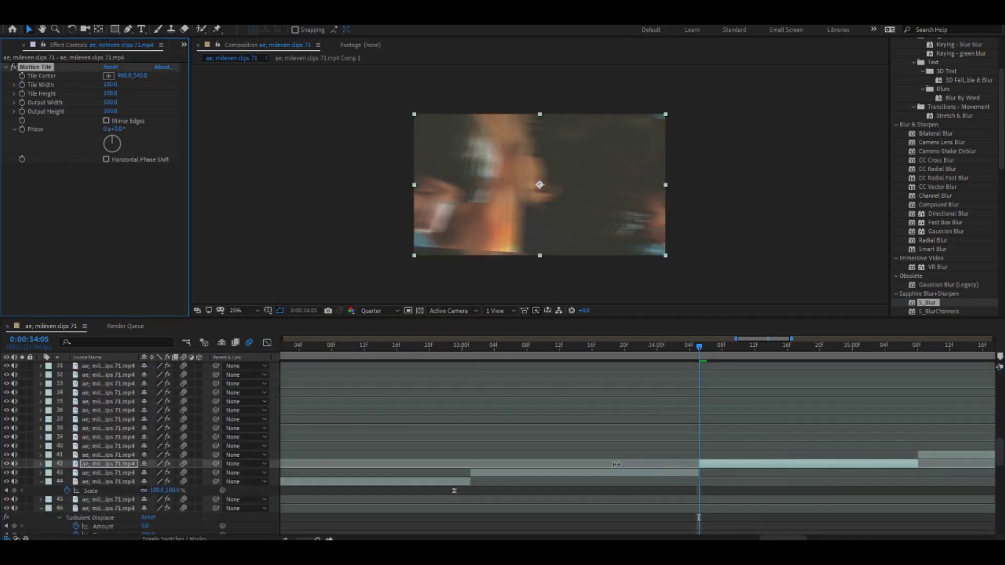
{"action": "key", "text": "space"}
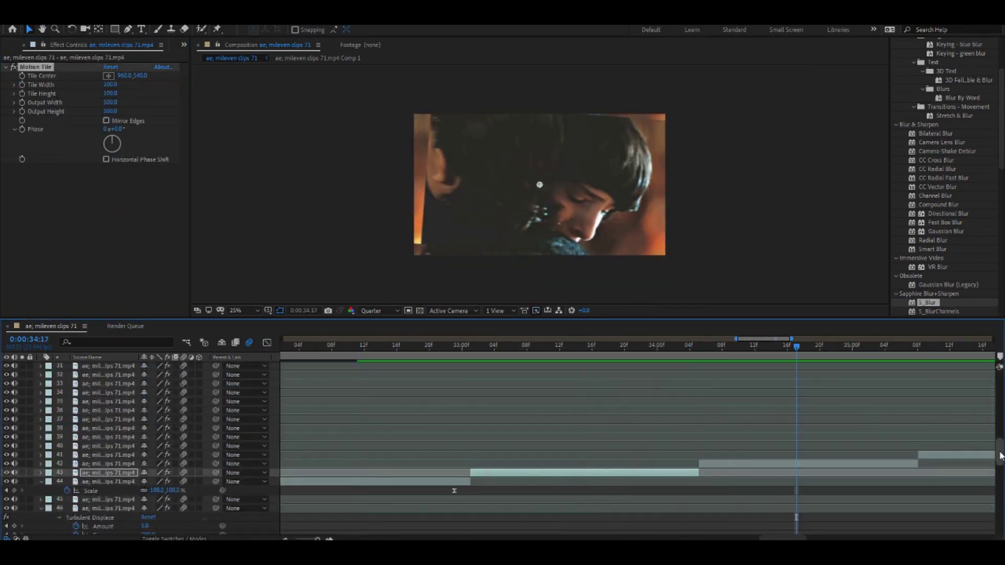
Review the clips following the slide transitions, up to about 0:00:38:14
{"action": "scroll", "coordinate": [722, 370], "scroll_direction": "up", "scroll_amount": 10}
{"action": "key", "text": "space"}
{"action": "left_click_drag", "start_coordinate": [600, 404], "coordinate": [407, 400]}
{"action": "key", "text": "space"}
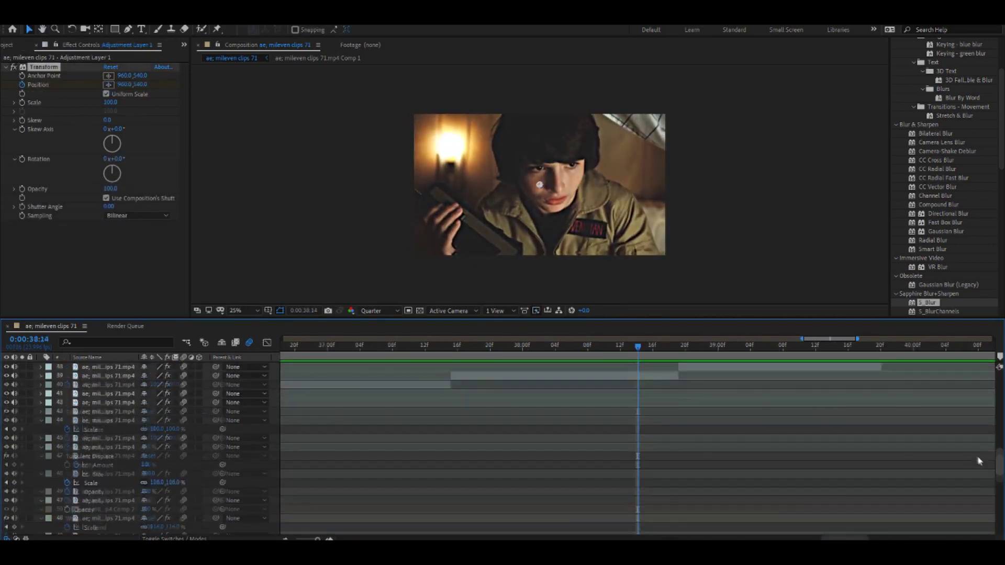
{"action": "scroll", "coordinate": [979, 460], "scroll_direction": "up", "scroll_amount": 4}
{"action": "key", "text": "j"}
{"action": "key", "text": "j"}
{"action": "key", "text": "j"}
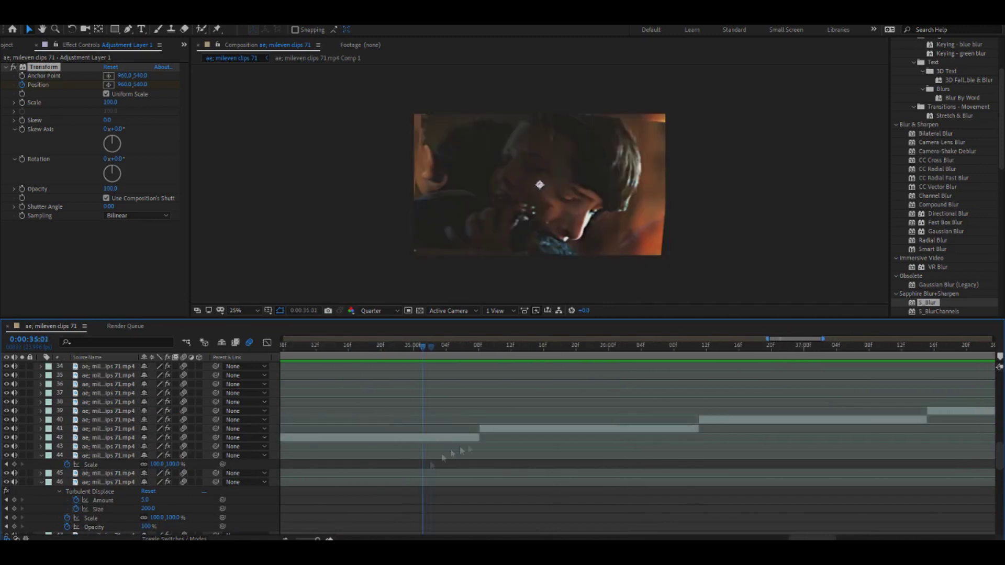
Keyframe the layer 41 clip's Scale from 100% at 0:00:35:08 to 112% at 0:00:36:11
{"action": "left_click", "coordinate": [104, 429]}
{"action": "left_click", "coordinate": [67, 438]}
{"action": "key", "text": "space"}
{"action": "left_click_drag", "start_coordinate": [181, 438], "coordinate": [262, 446]}
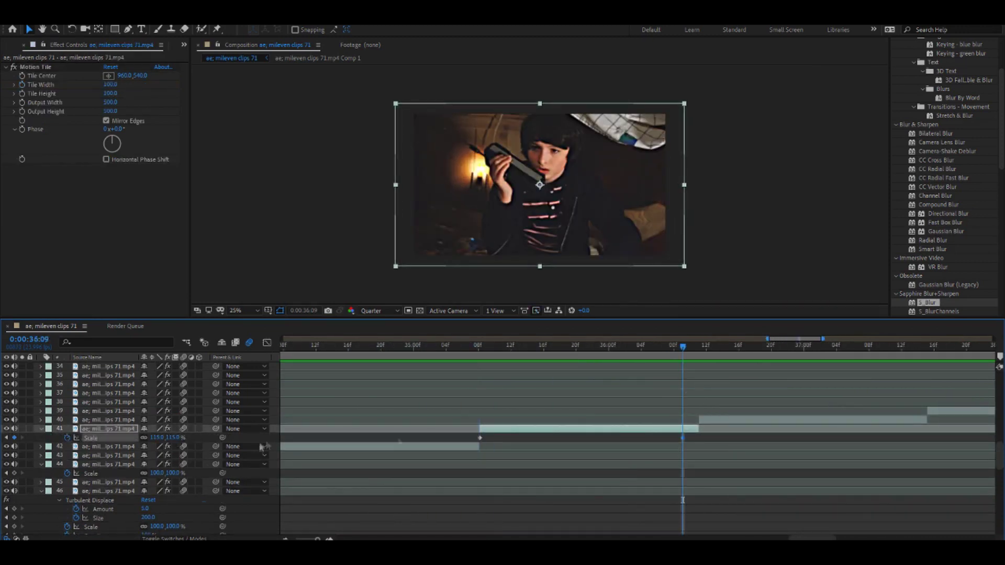
{"action": "key", "text": "Page_Down"}
{"action": "key", "text": "Page_Down"}
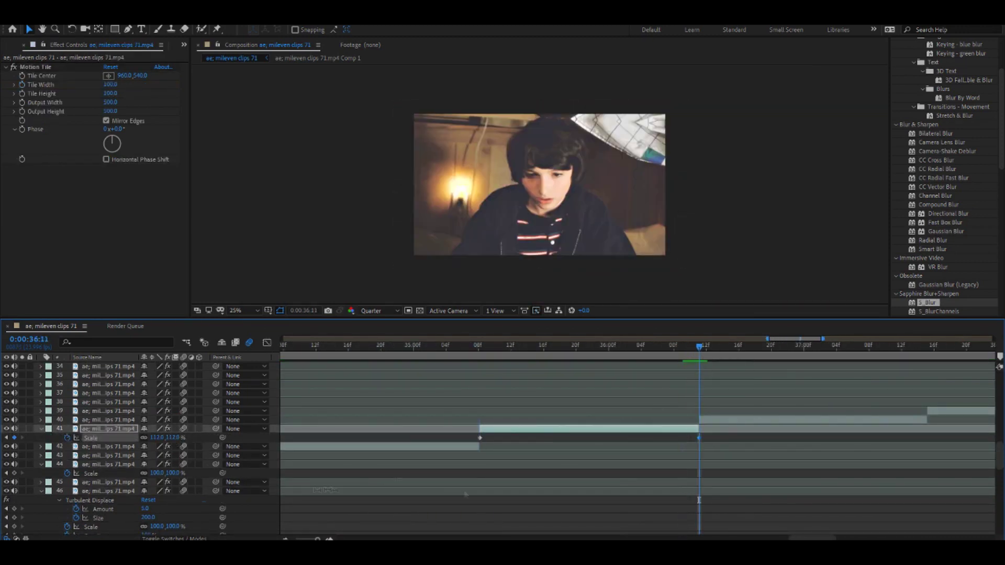
Keyframe the layer 40 clip's Scale from 100% at 0:00:36:11 to 112% at 0:00:37:15
{"action": "left_click", "coordinate": [726, 420]}
{"action": "key", "text": "u"}
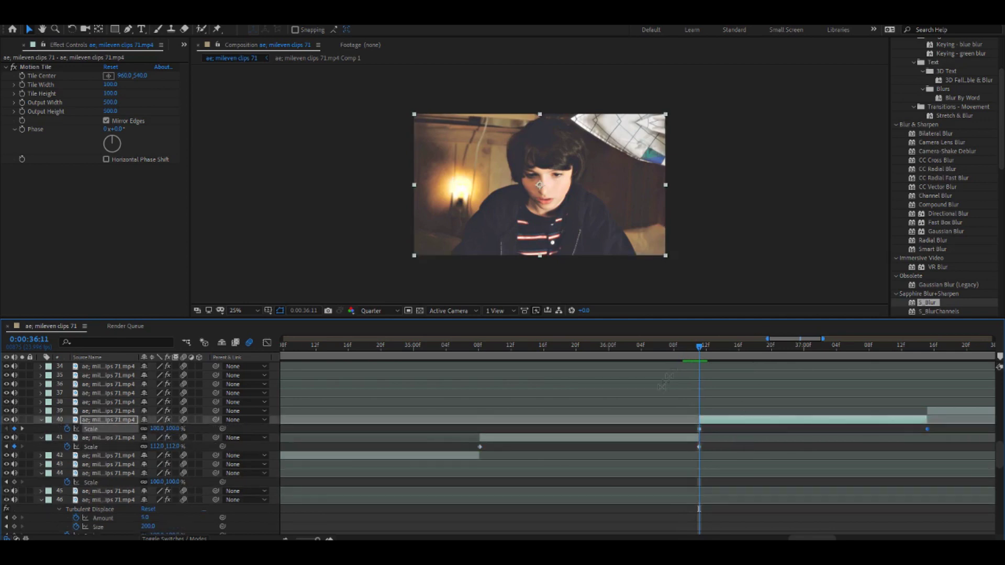
{"action": "key", "text": "ctrl+Up"}
{"action": "key", "text": "i"}
{"action": "key", "text": "u"}
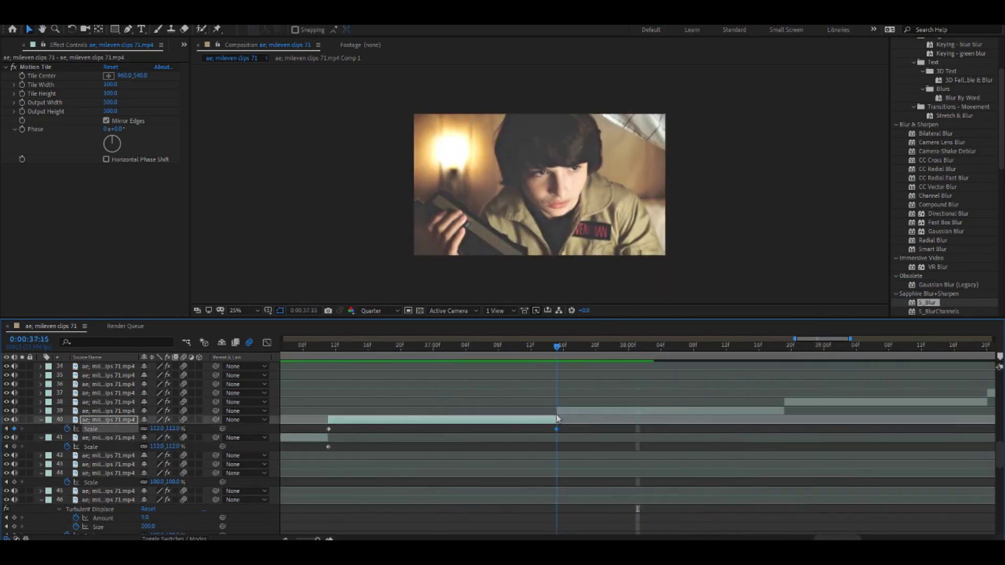
Keyframe the layer 39 clip's Scale from 100% at 0:00:37:15 to 112% at the clip's end
{"action": "key", "text": "o"}
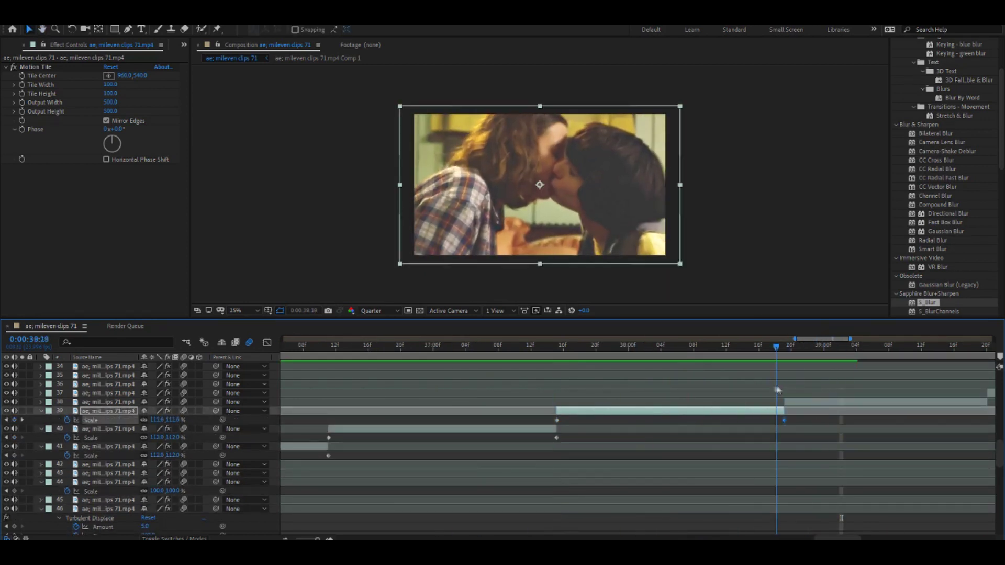
{"action": "key", "text": "ctrl+Up"}
{"action": "key", "text": "space"}
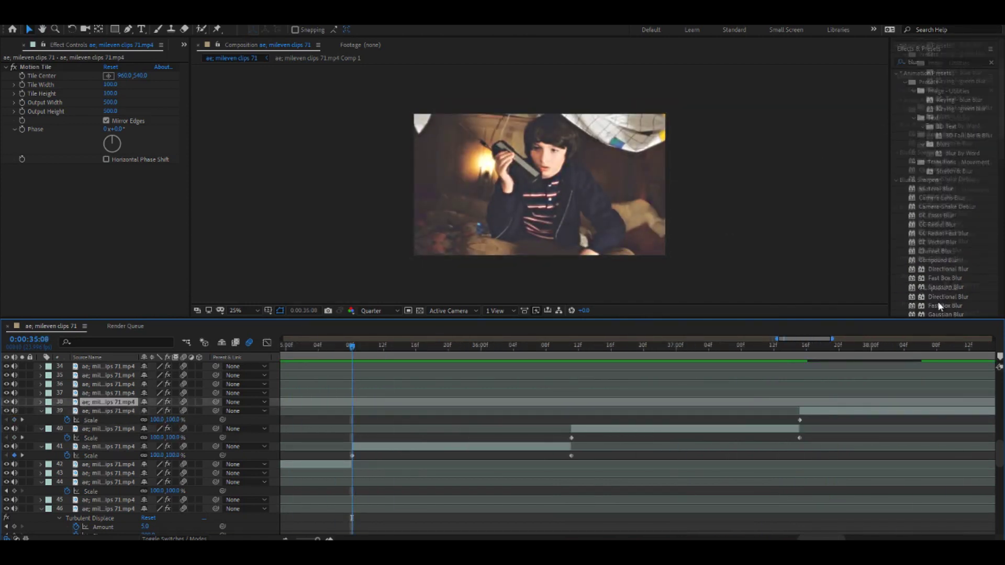
Apply S_Blur to the layer 41 clip and keyframe its Blur Amount from 36 at 0:00:35:08 to 0 at 0:00:35:22
{"action": "left_click", "coordinate": [478, 448]}
{"action": "left_click_drag", "start_coordinate": [477, 453], "coordinate": [477, 451]}
{"action": "left_click", "coordinate": [76, 464]}
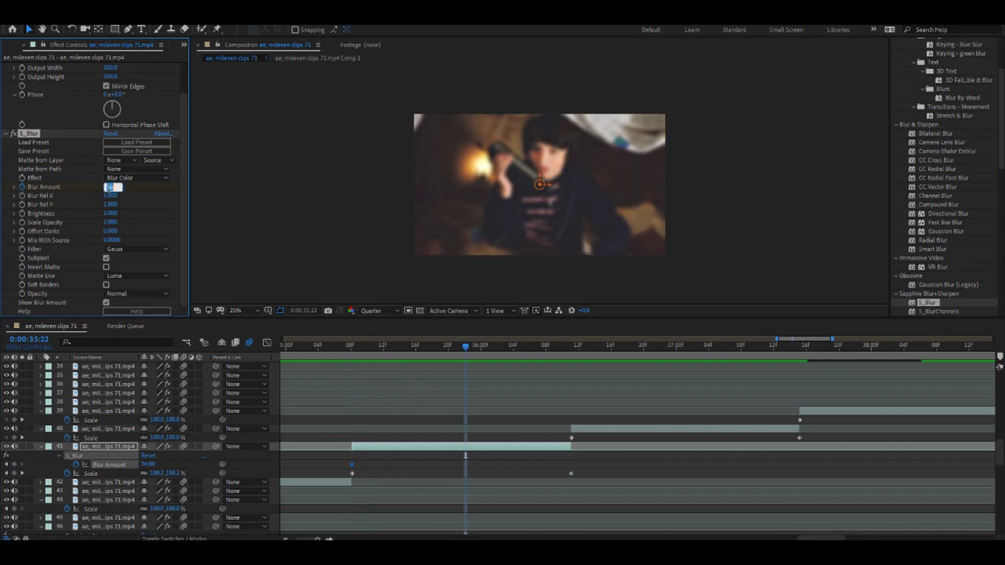
Copy layer 41's animated S_Blur onto layer 40 at 0:00:36:11 and layer 39 at 0:00:37:15
{"action": "key", "text": "ctrl+v"}
{"action": "key", "text": "i"}
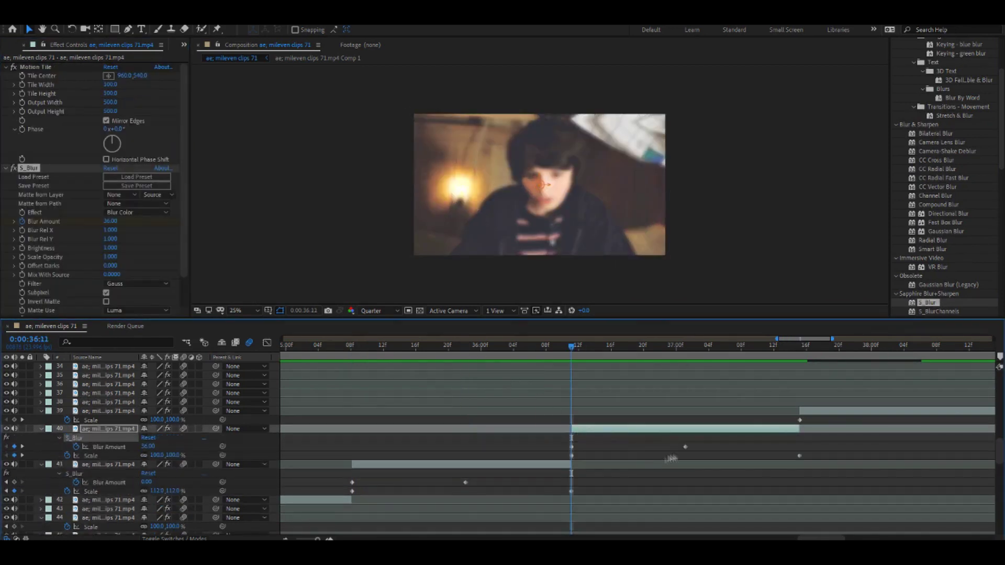
{"action": "left_click_drag", "start_coordinate": [675, 453], "coordinate": [674, 453]}
{"action": "key", "text": "ctrl+Up"}
{"action": "key", "text": "ctrl+v"}
{"action": "key", "text": "i"}
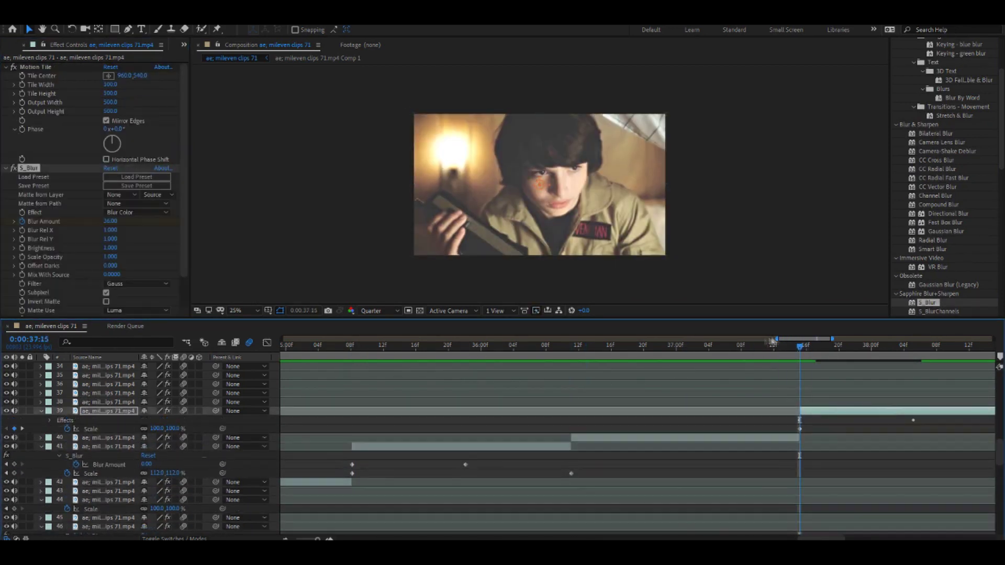
Paste the animated S_Blur onto the layer 38 clip at its start, 0:00:38:18
{"action": "key", "text": "u"}
{"action": "key", "text": "ctrl+Up"}
{"action": "key", "text": "i"}
{"action": "key", "text": "ctrl+v"}
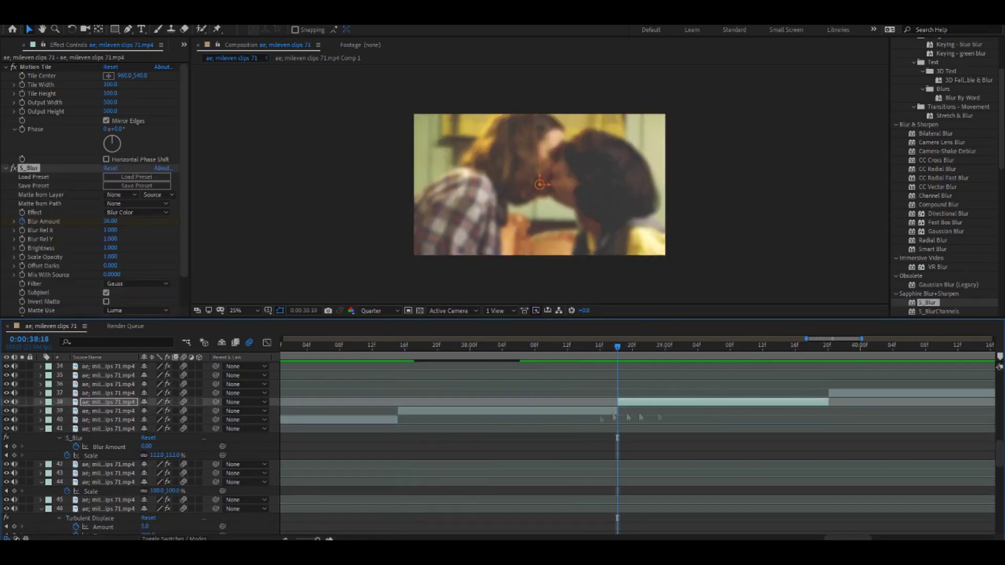
Keyframe the layer 38 clip's Scale from 100% at 0:00:38:18 to 112% at about 0:00:39:21
{"action": "key", "text": "o"}
{"action": "key", "text": "ctrl+Down"}
{"action": "key", "text": "s"}
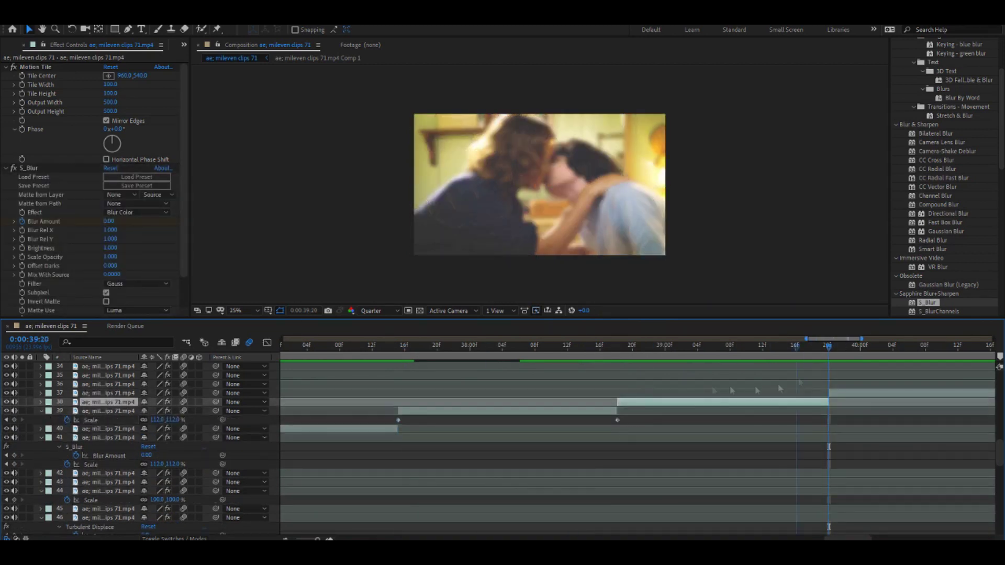
{"action": "key", "text": "o"}
{"action": "key", "text": "u"}
Paste the animated S_Blur onto layer 37 at 0:00:39:20 and keyframe its Scale from 100% there to 112% at 0:00:41:02
{"action": "key", "text": "ctrl+Up"}
{"action": "key", "text": "i"}
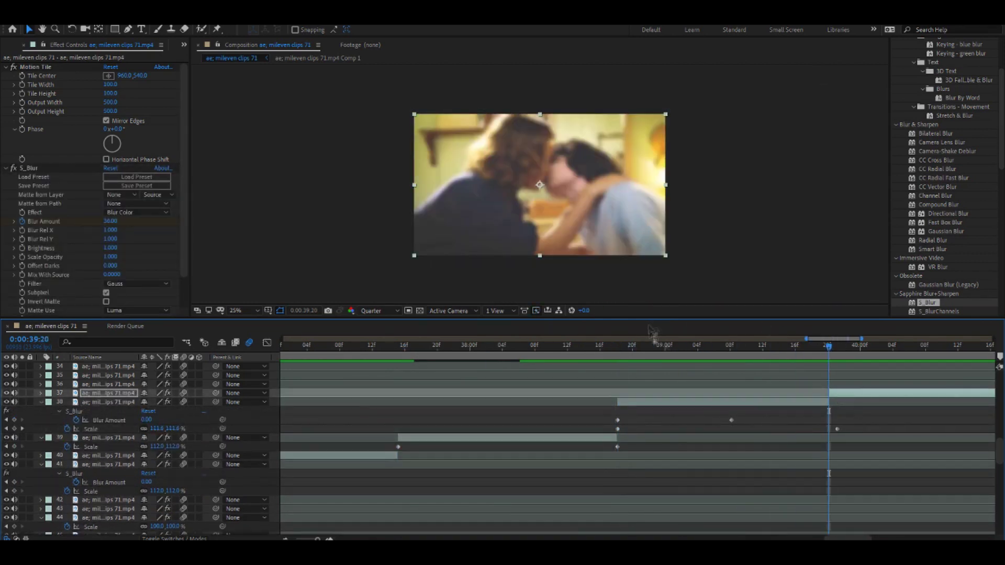
{"action": "key", "text": "u"}
{"action": "key", "text": "space"}
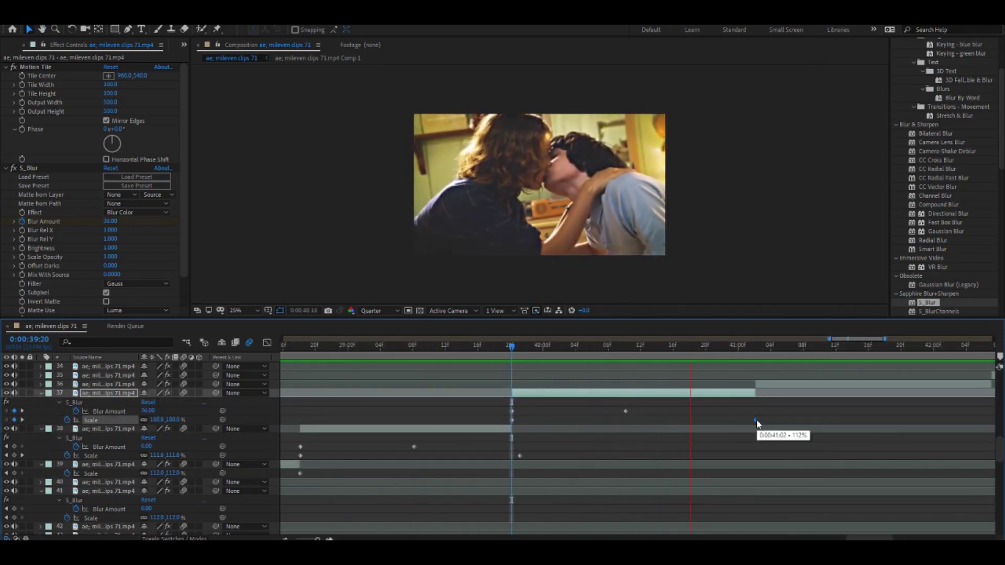
Keyframe the layer 36 clip's Scale from 100% at 0:00:41:02 to 112% at about 0:00:42:07
{"action": "key", "text": "ctrl+Up"}
{"action": "key", "text": "i"}
{"action": "key", "text": "minus"}
{"action": "key", "text": "s"}
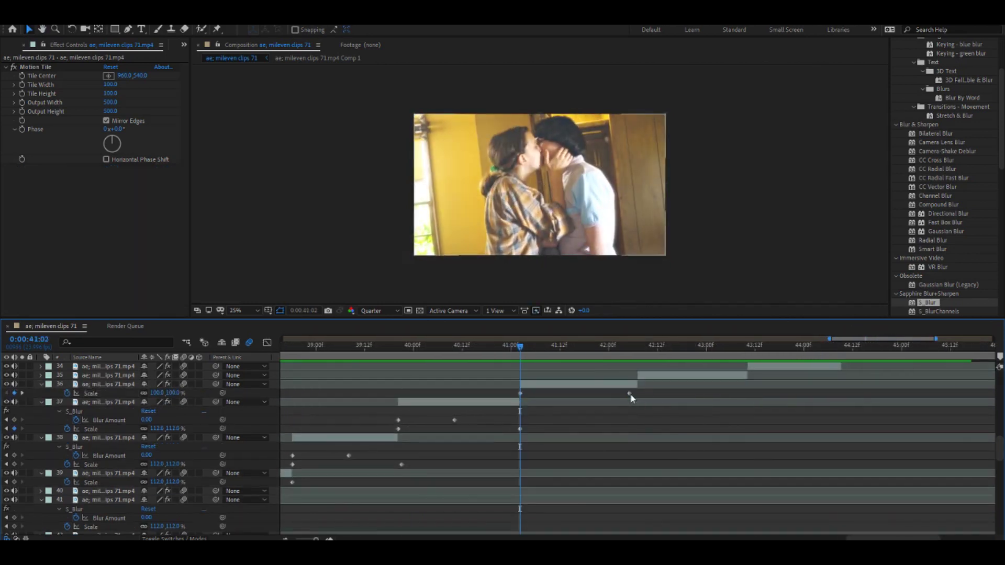
Keyframe the layer 35 clip's Scale from 100% at about 0:00:42:07 to 112% at 0:00:43:10
{"action": "key", "text": "space"}
{"action": "key", "text": "ctrl+Up"}
{"action": "key", "text": "i"}
{"action": "key", "text": "s"}
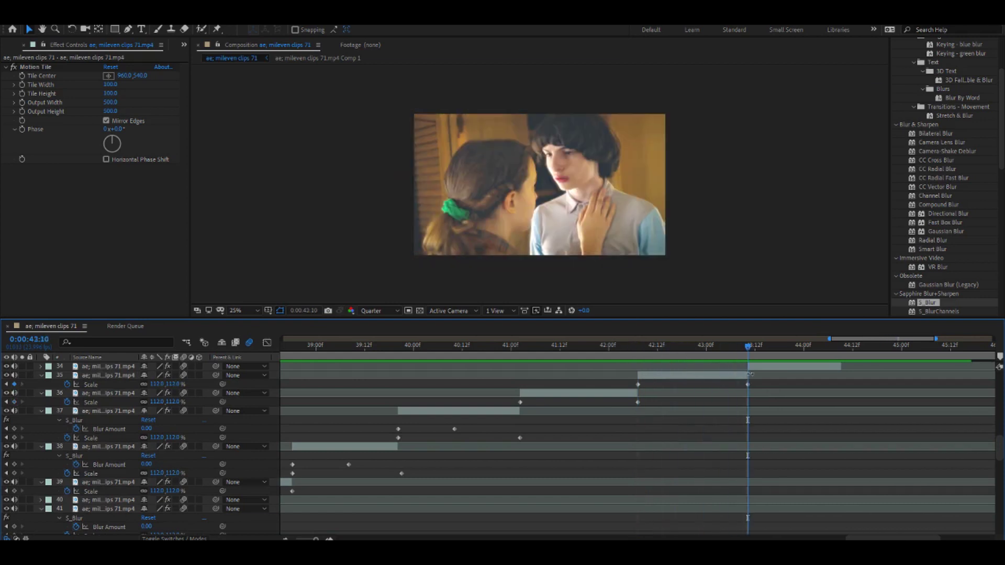
Keyframe the layer 34 clip's Scale from 100% at 0:00:43:10 to 112% at 0:00:44:09
{"action": "key", "text": "ctrl+Up"}
{"action": "key", "text": "s"}
{"action": "left_click", "coordinate": [841, 375]}
{"action": "scroll", "coordinate": [750, 349], "scroll_direction": "up", "scroll_amount": 3}
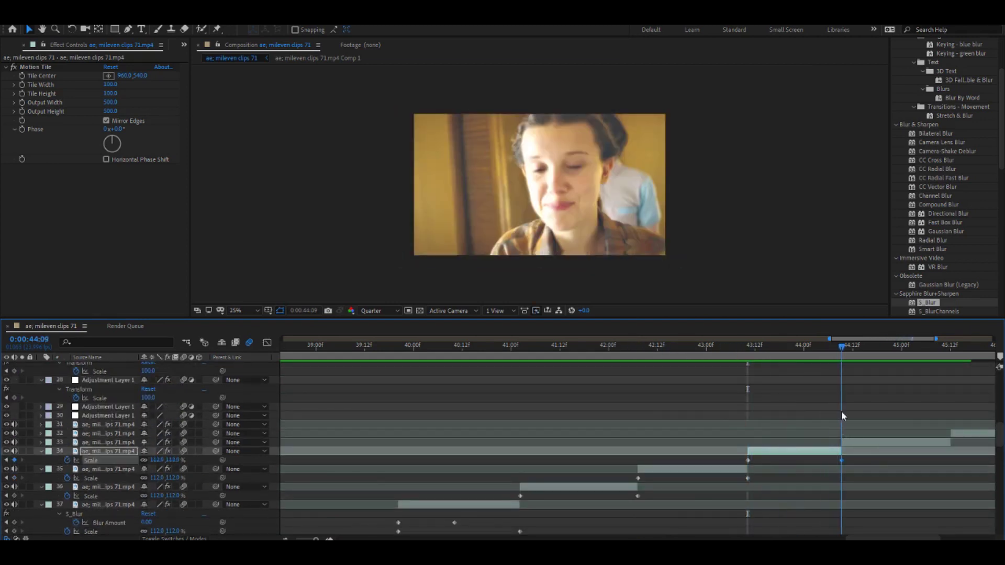
Keyframe the layer 33 clip's Scale from 100% at 0:00:44:09 to 112% at 0:00:45:12 and preview the zooms
{"action": "key", "text": "ctrl+Up"}
{"action": "key", "text": "s"}
{"action": "left_click_drag", "start_coordinate": [842, 416], "coordinate": [502, 415]}
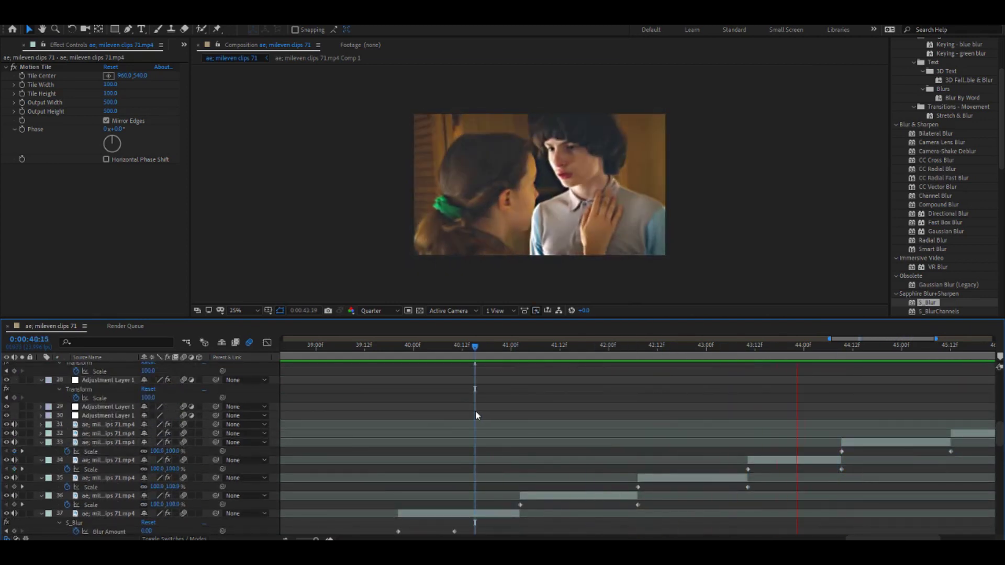
{"action": "key", "text": "o"}
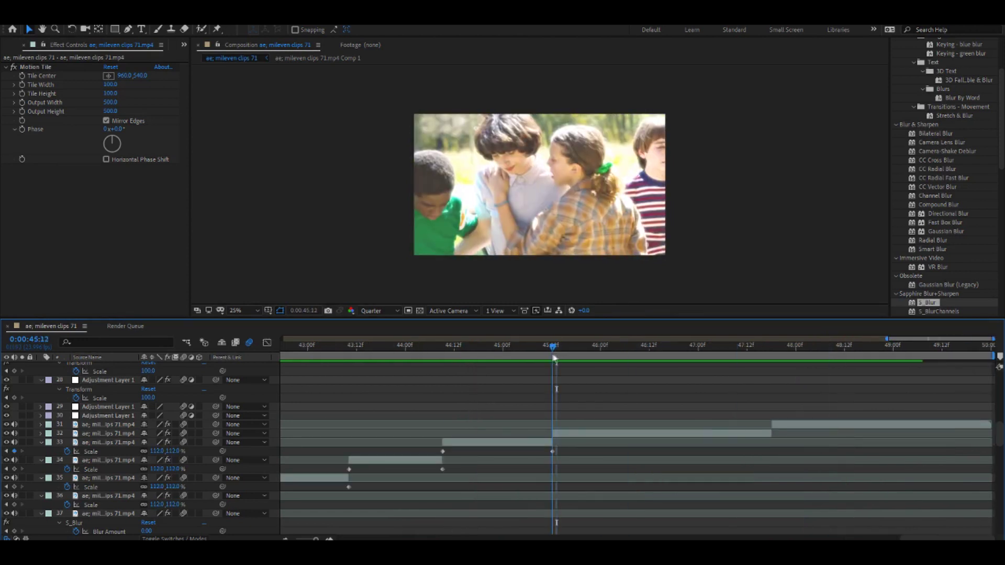
Keyframe the layer 32 clip's Opacity from 100% at 0:00:46:17 to 0% at about 0:00:47:17
{"action": "key", "text": "ctrl+Up"}
{"action": "key", "text": "s"}
{"action": "left_click_drag", "start_coordinate": [662, 443], "coordinate": [758, 450]}
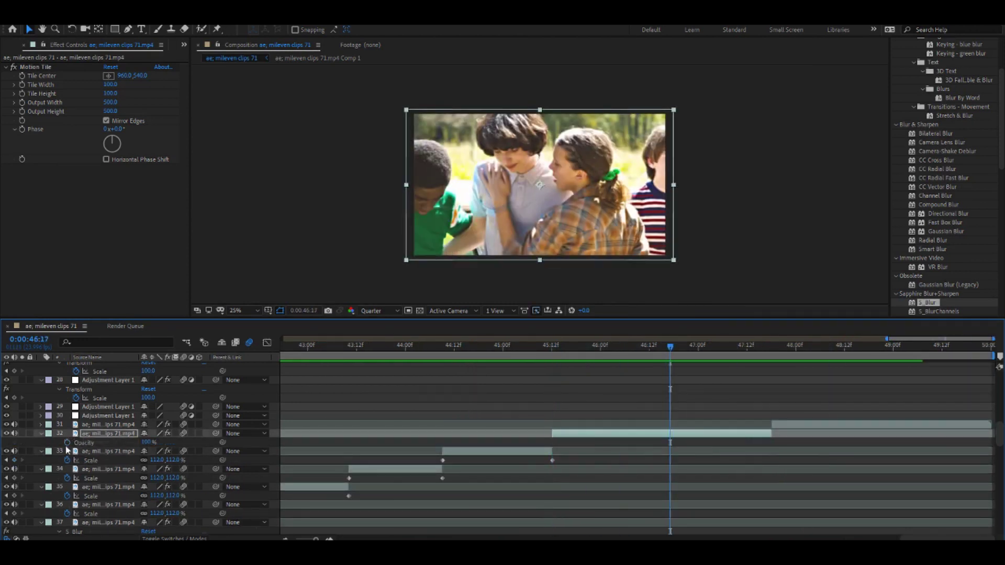
Keyframe the layer 31 clip's Scale from 100% at 0:00:47:18 to 113% near the clip's end and preview the composition from its start
{"action": "left_click", "coordinate": [772, 346]}
{"action": "key", "text": "ctrl+Up"}
{"action": "key", "text": "s"}
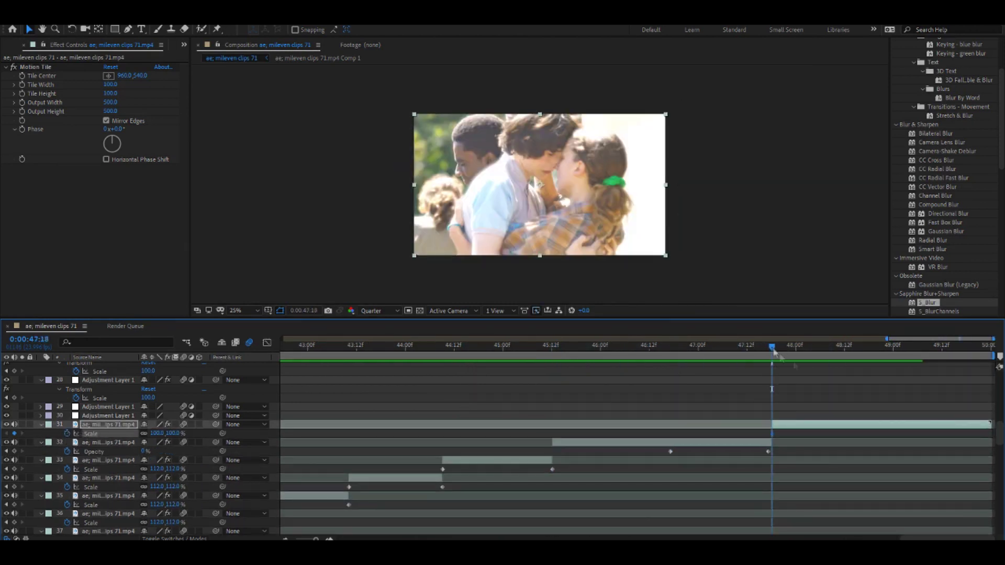
{"action": "left_click", "coordinate": [15, 433]}
{"action": "key", "text": "j"}
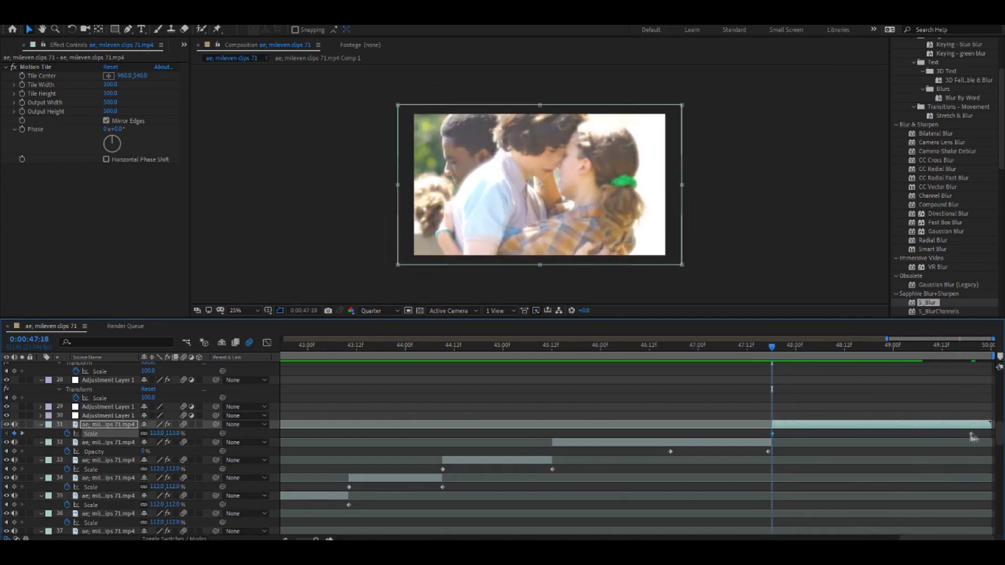
{"action": "key", "text": "semicolon"}
{"action": "key", "text": "Home"}
{"action": "key", "text": "space"}
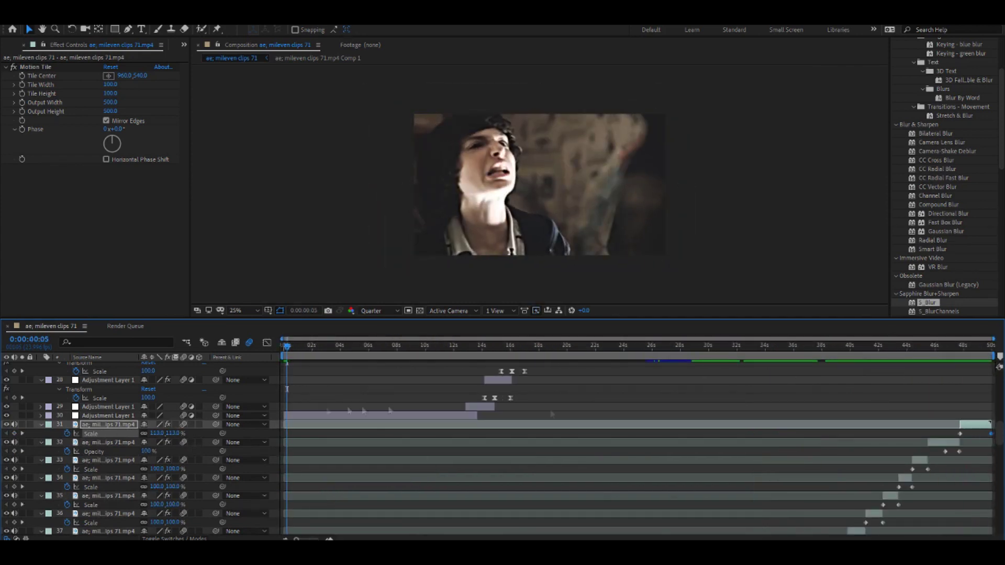
Copy the layer 37 clip's keyframed S_Blur to the starts of the clips on layers 36, 35 and 34
{"action": "left_click_drag", "start_coordinate": [852, 425], "coordinate": [827, 423]}
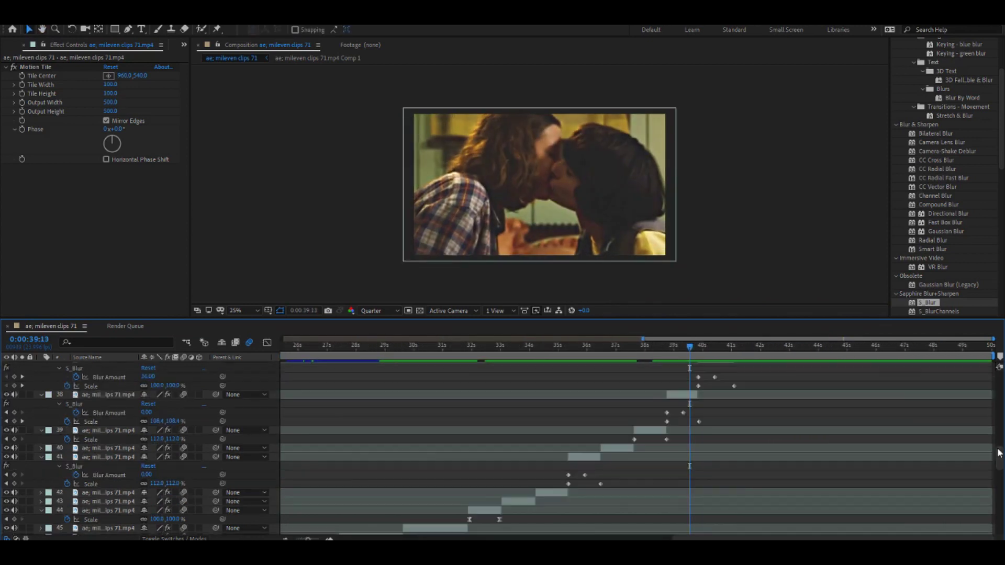
{"action": "scroll", "coordinate": [524, 447], "scroll_direction": "up", "scroll_amount": 2}
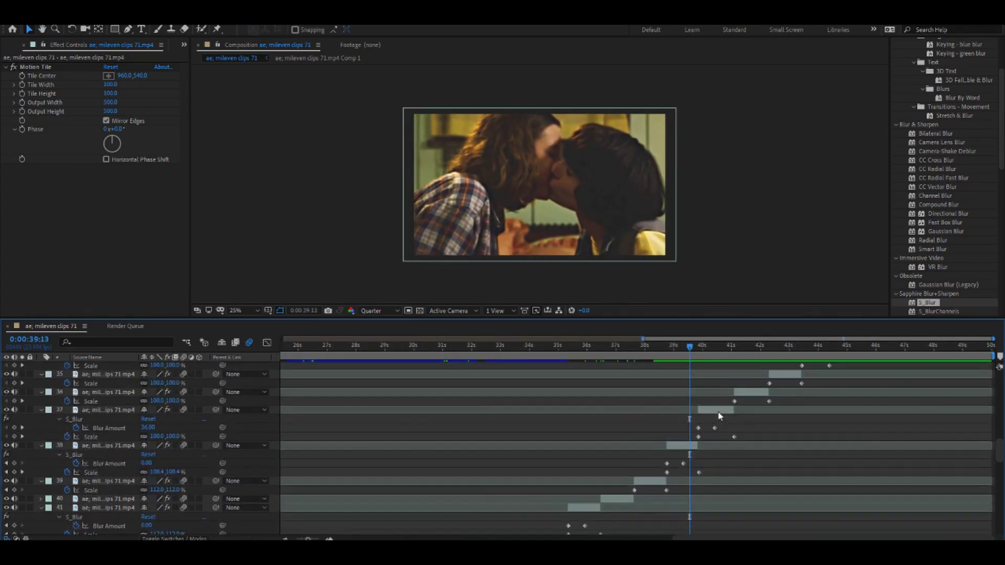
{"action": "key", "text": "equal"}
{"action": "left_click", "coordinate": [650, 375]}
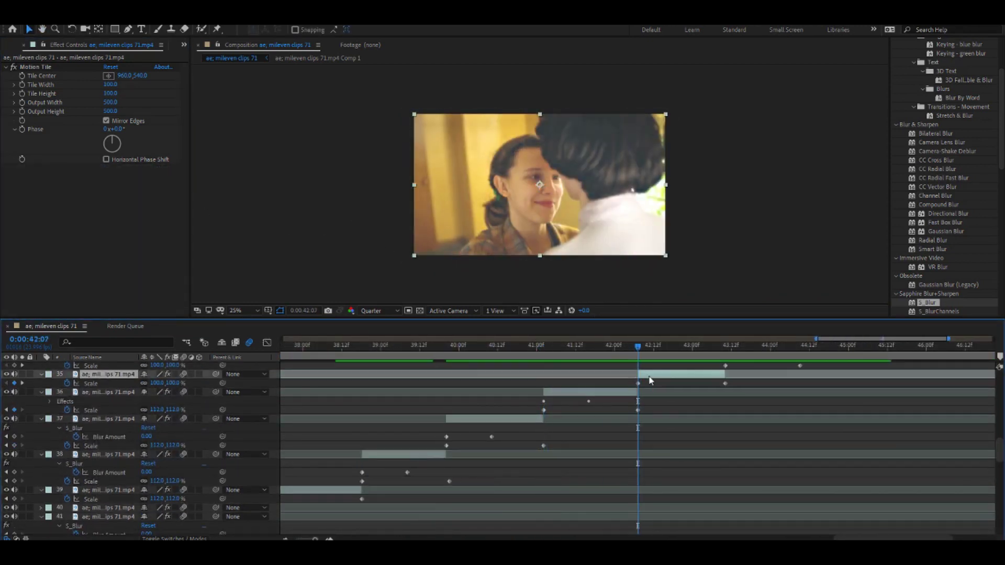
{"action": "key", "text": "ctrl+Up"}
{"action": "key", "text": "i"}
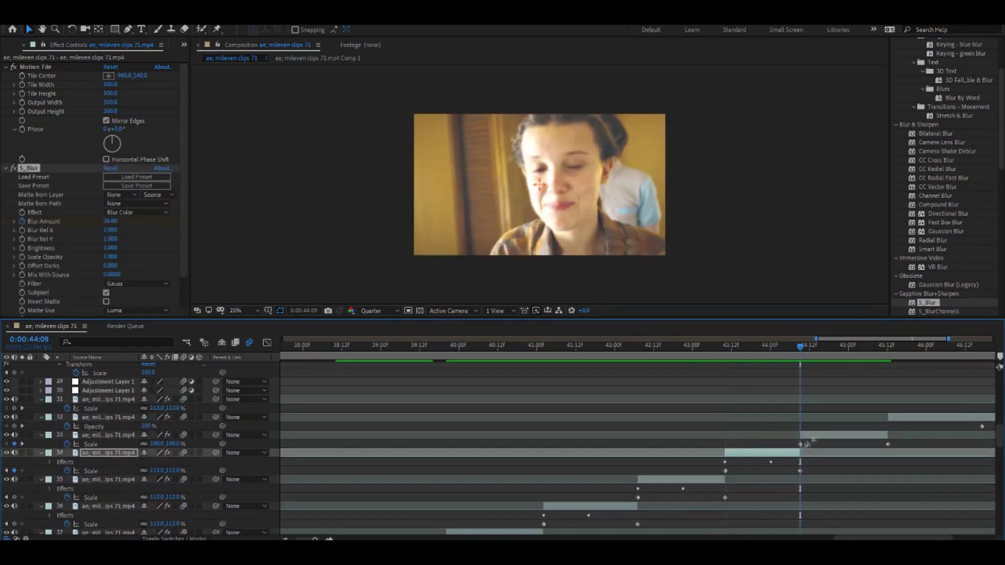
Add the same keyframed S_Blur to the starts of the clips on layers 33, 32 and 31 and preview from 0:00:34:11
{"action": "key", "text": "ctrl+Up"}
{"action": "key", "text": "i"}
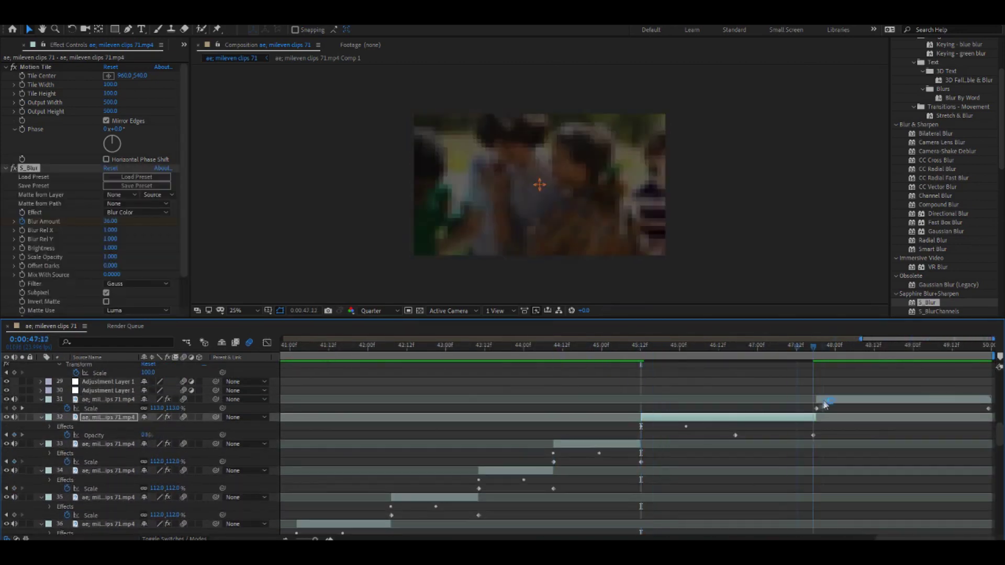
{"action": "key", "text": "ctrl+Up"}
{"action": "key", "text": "i"}
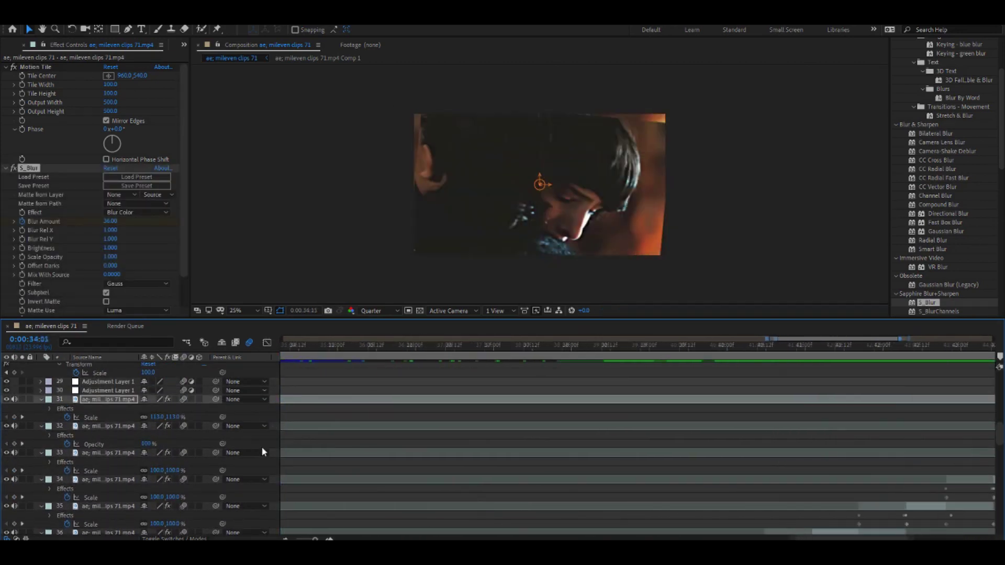
{"action": "key", "text": "space"}
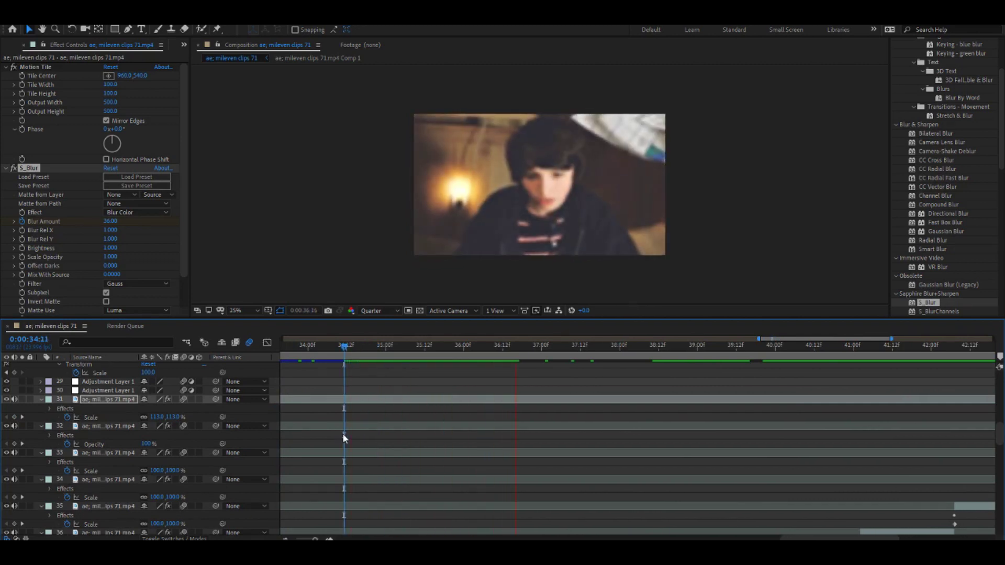